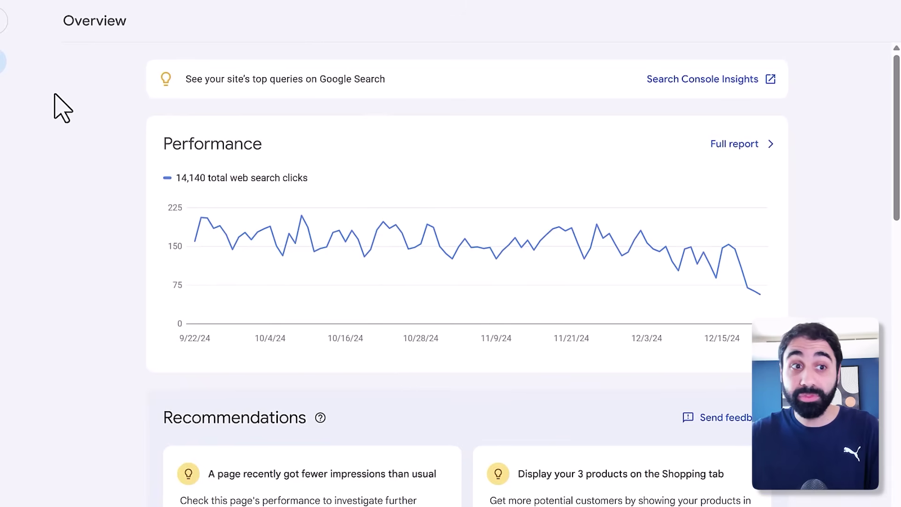
Step: Check the site property list, then open the Performance Search results report for the last 3 months
click(4, 65)
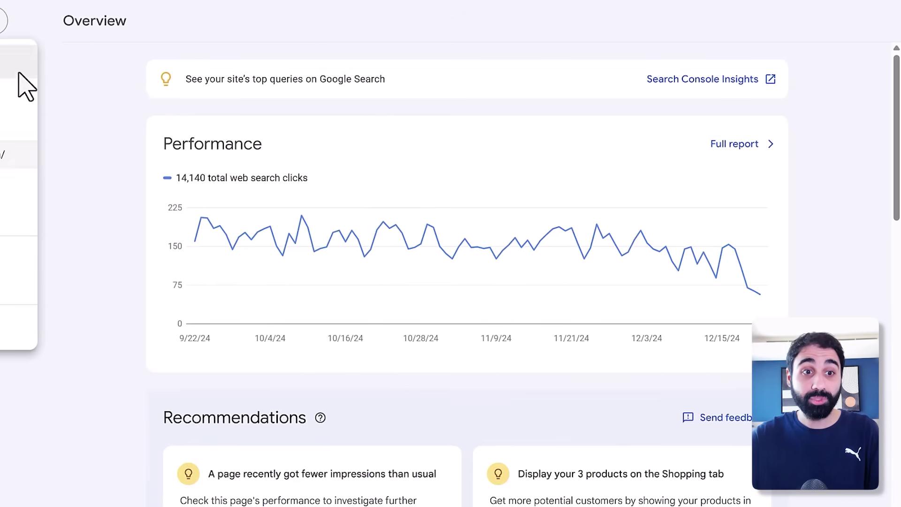
click(72, 170)
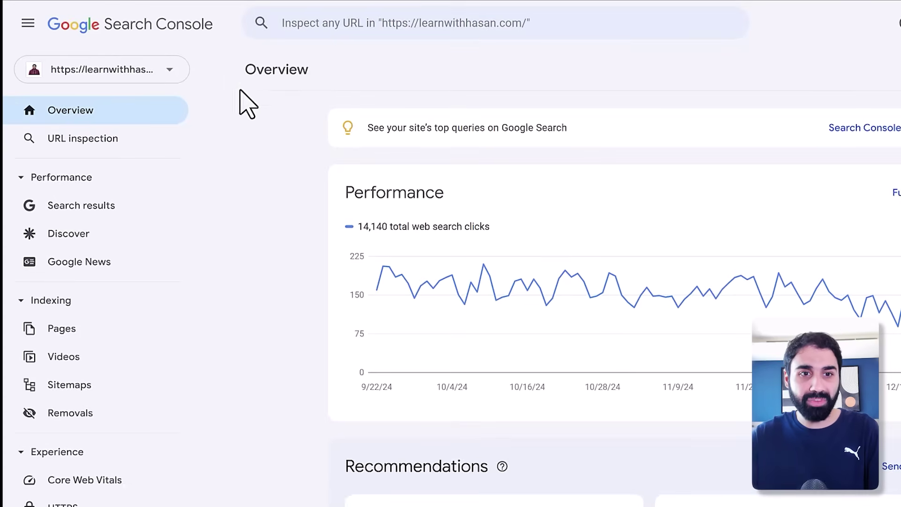
click(87, 205)
scroll(578, 231, down, 6)
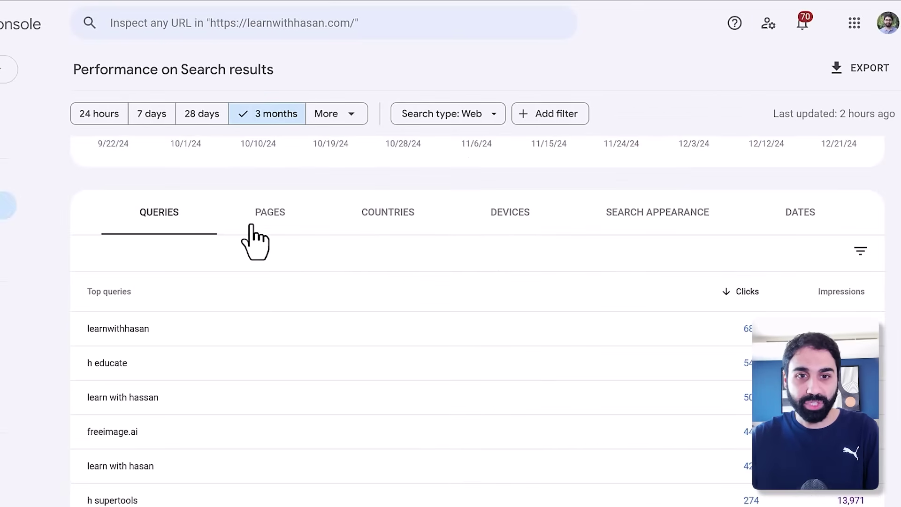
Step: Browse the Pages and Countries breakdowns, then return to the Queries breakdown
click(254, 224)
click(388, 249)
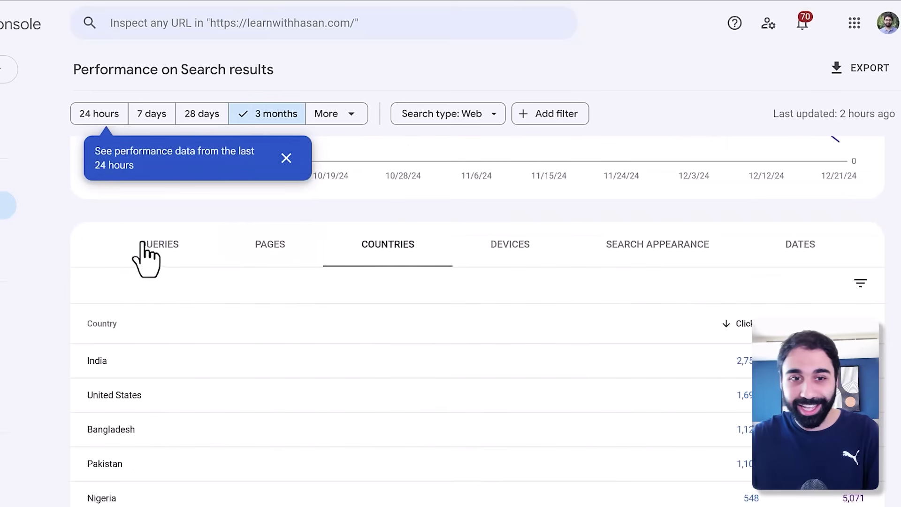
click(101, 247)
scroll(57, 234, up, 5)
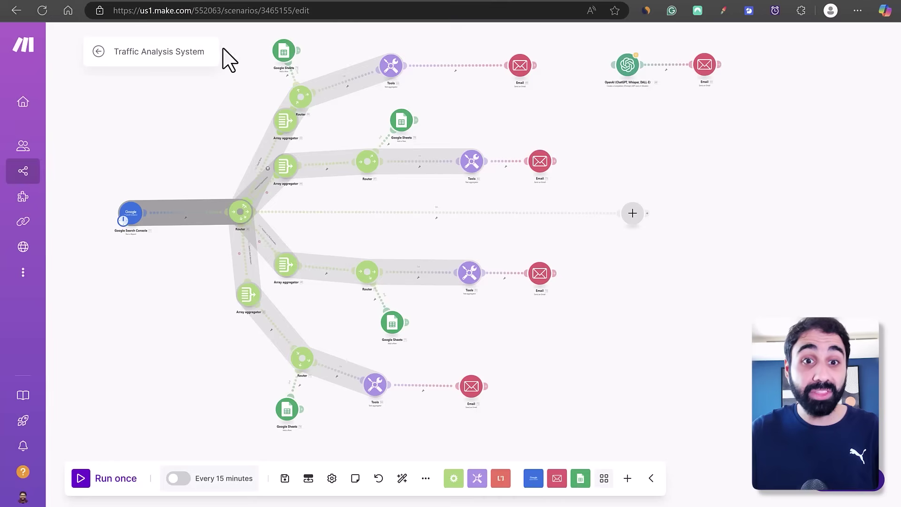
Step: Pan the Traffic Analysis System scenario canvas slightly left
mouse_move(705, 184)
mouse_down()
mouse_move(684, 185)
mouse_move(692, 186)
mouse_up()
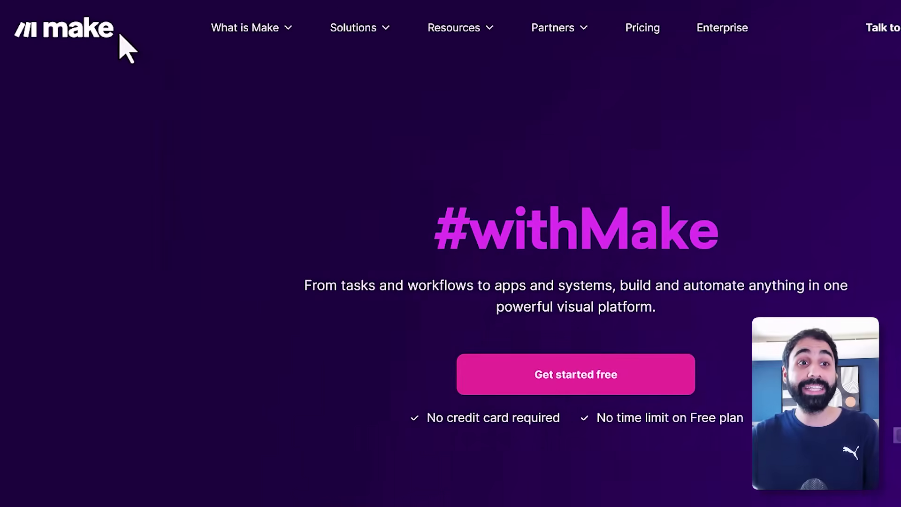
Step: Scroll through the make.com homepage, then log in to reach the organization dashboard
scroll(812, 141, down, 10)
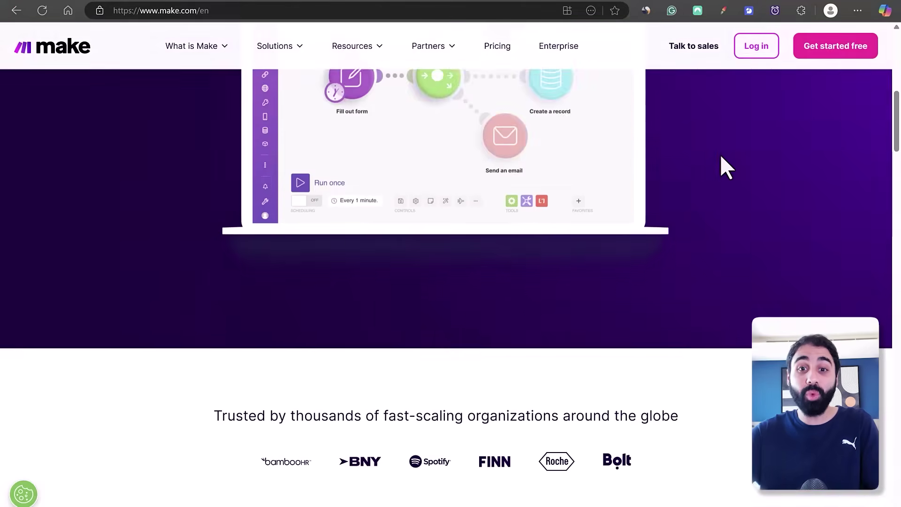
scroll(721, 157, down, 15)
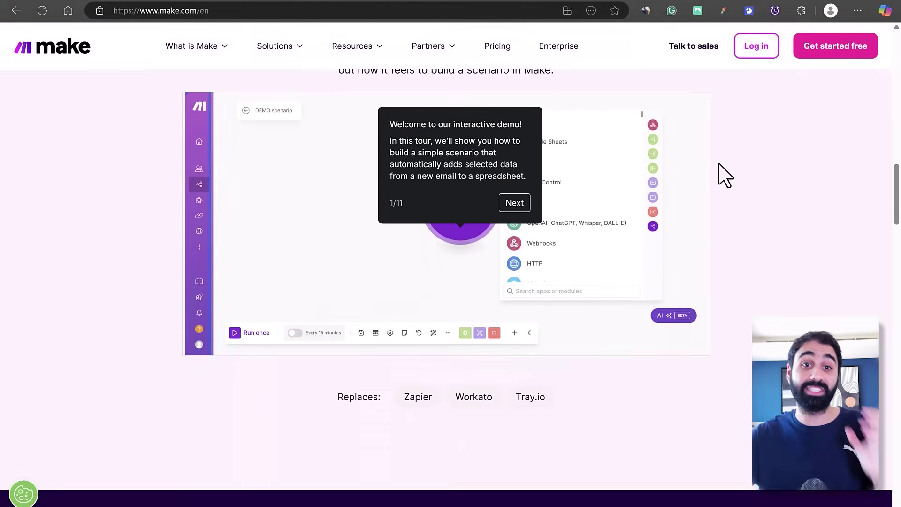
scroll(719, 166, up, 20)
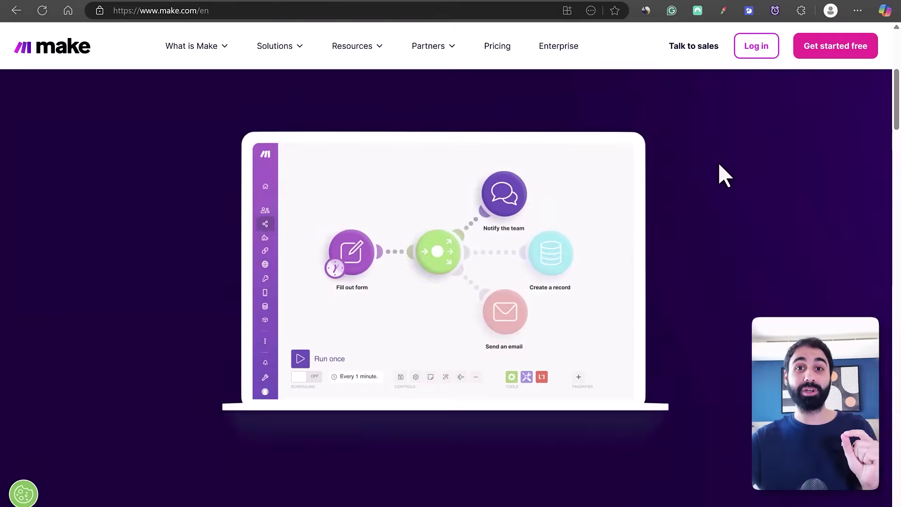
scroll(720, 165, up, 1)
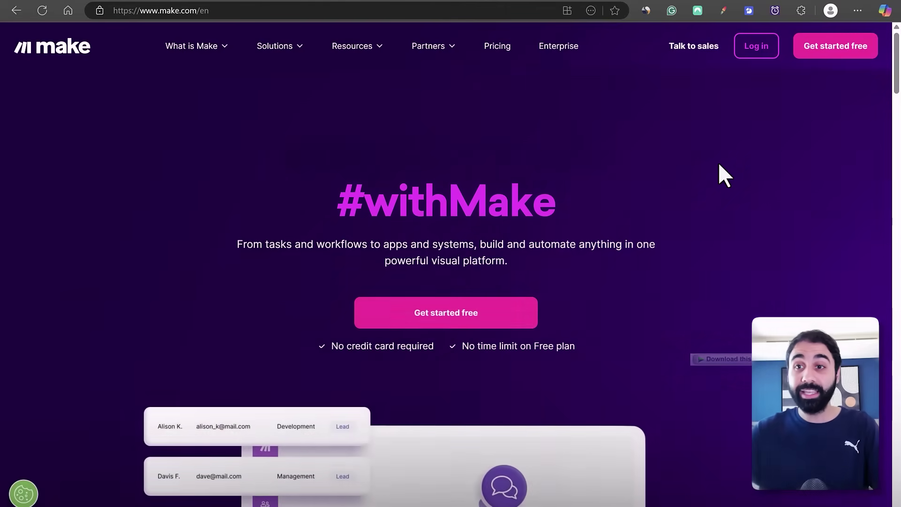
click(753, 47)
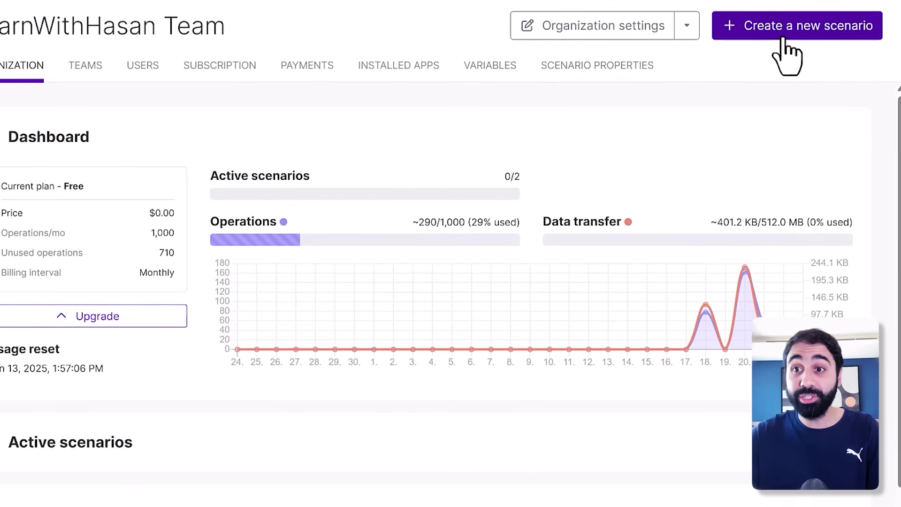
Step: Create a new scenario and import blueprint (9).json into it as Traffic Analysis System
click(784, 38)
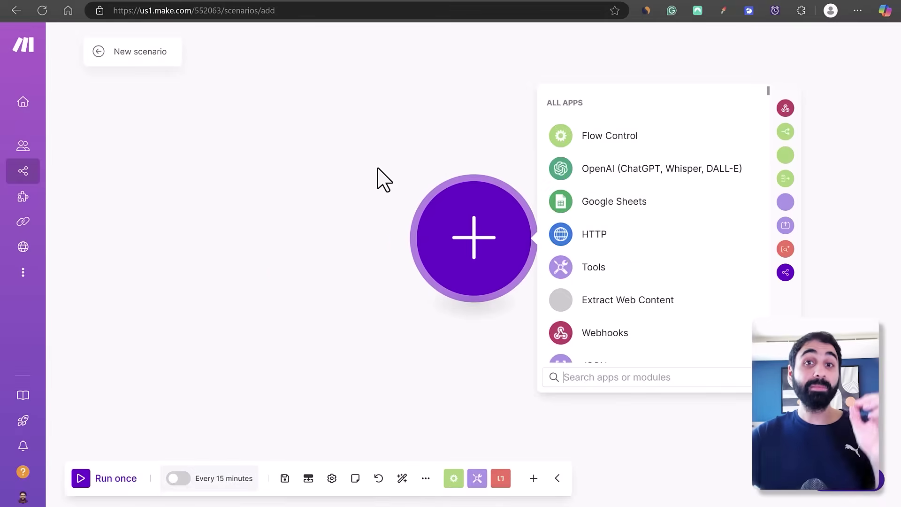
click(376, 171)
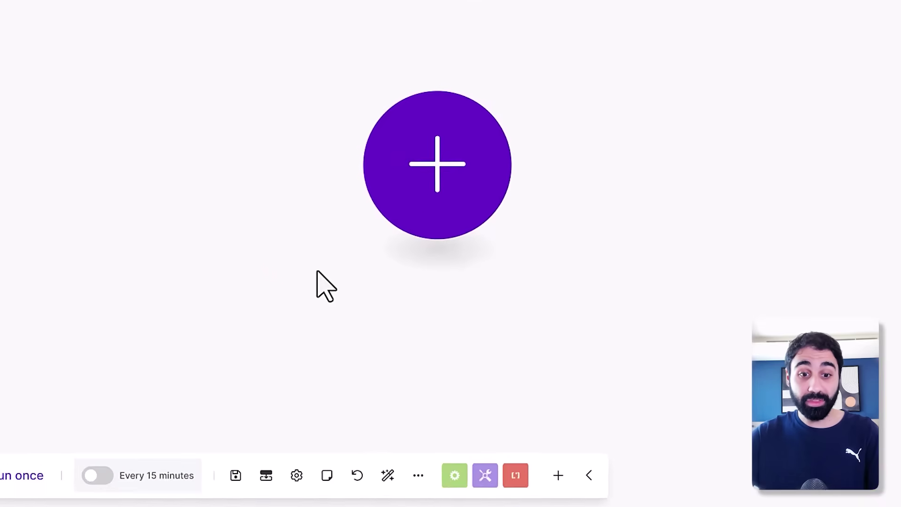
click(418, 475)
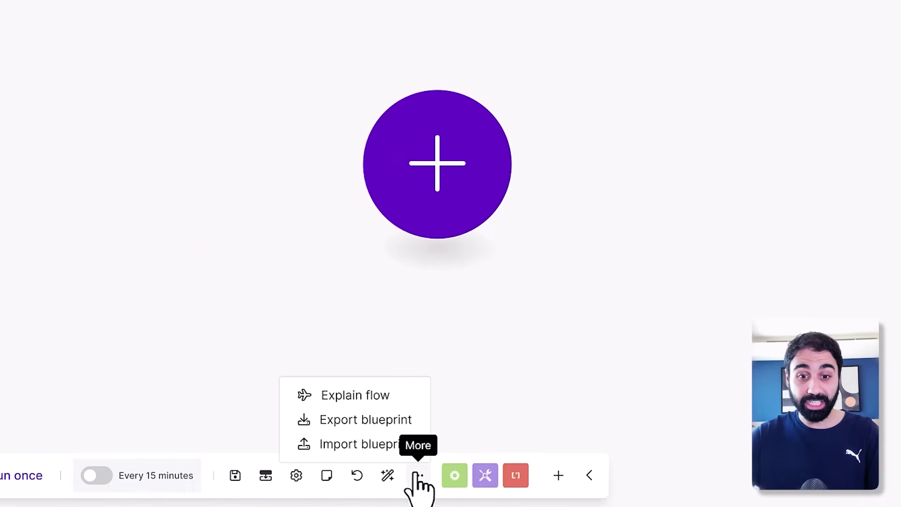
click(338, 445)
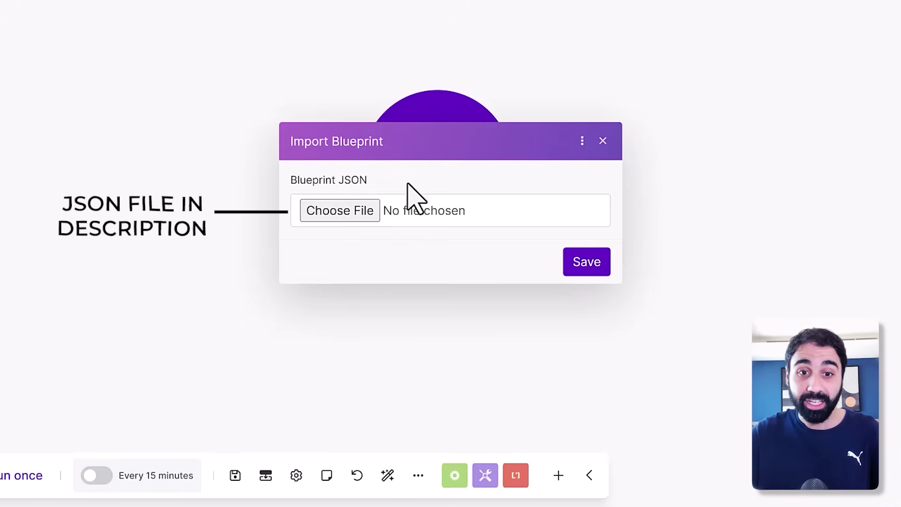
click(361, 216)
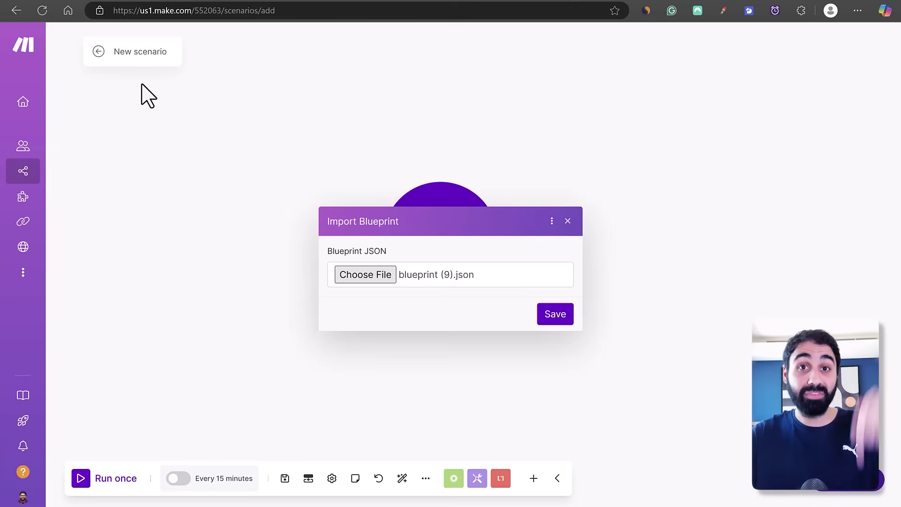
click(555, 314)
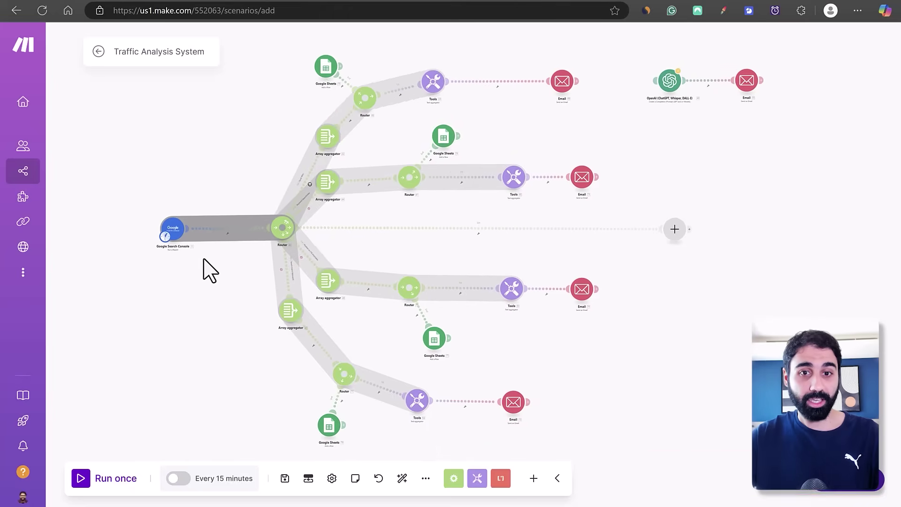
scroll(167, 277, up, 6)
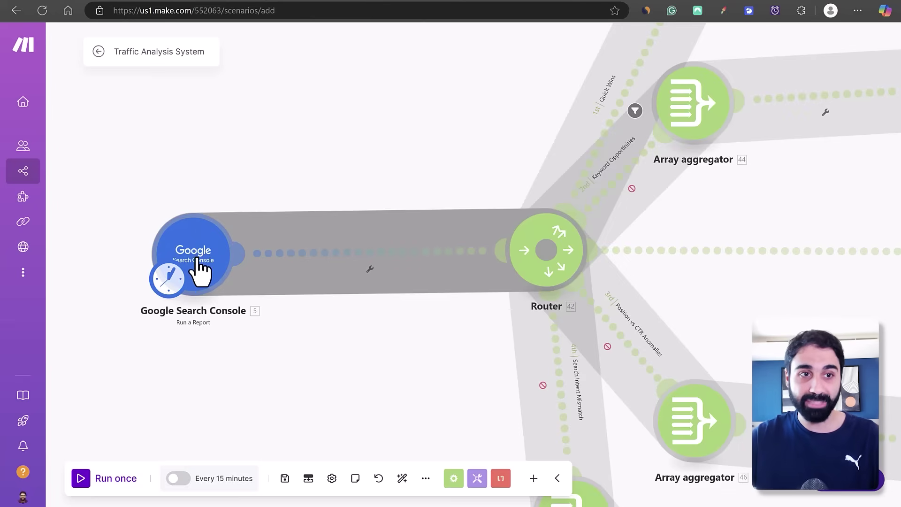
scroll(312, 345, down, 3)
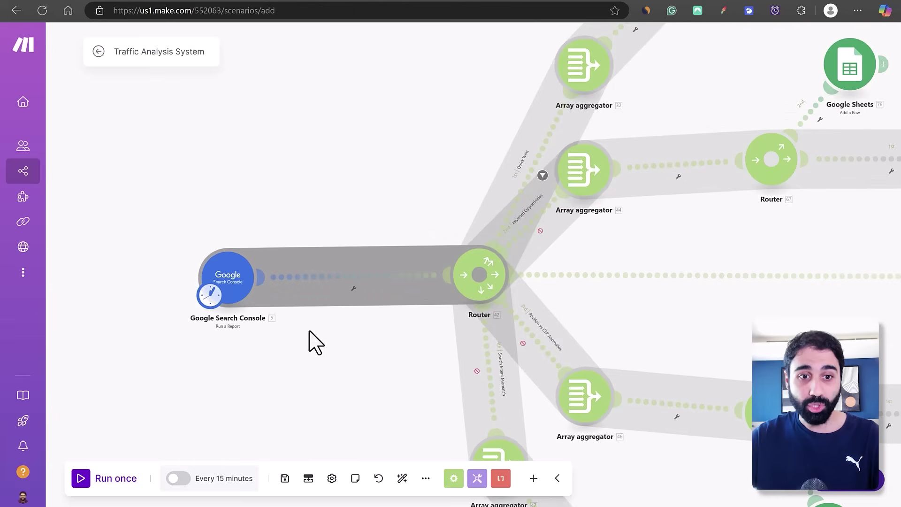
scroll(348, 368, down, 1)
scroll(349, 371, down, 1)
scroll(285, 303, down, 3)
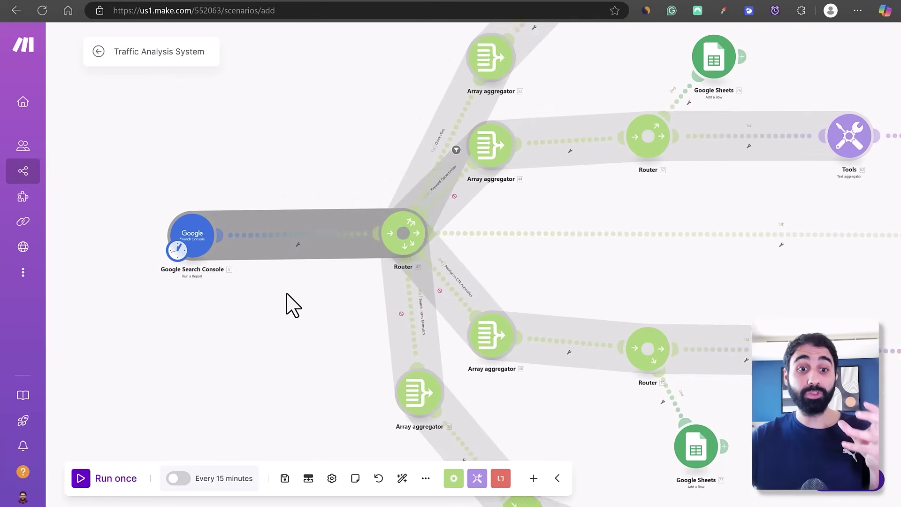
scroll(237, 303, down, 3)
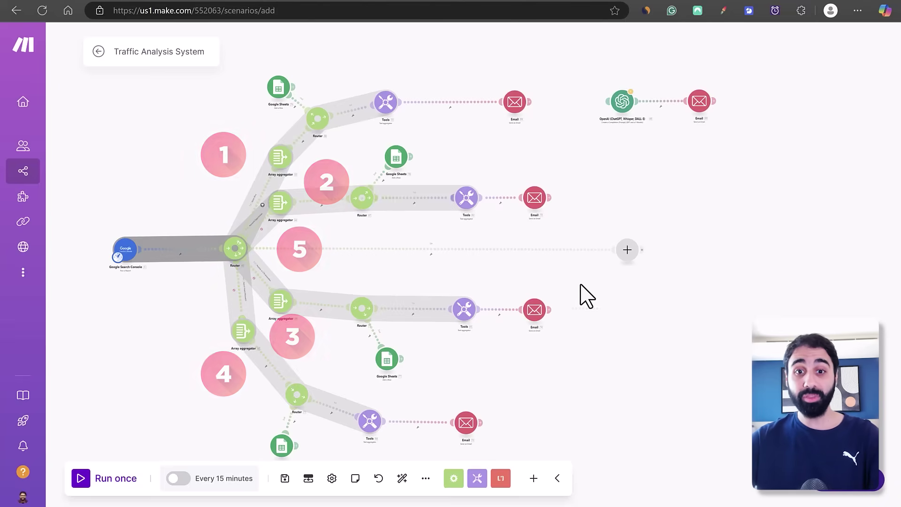
Step: Rearrange the Array aggregators, Google Search Console module and main Router on the canvas
scroll(296, 155, up, 3)
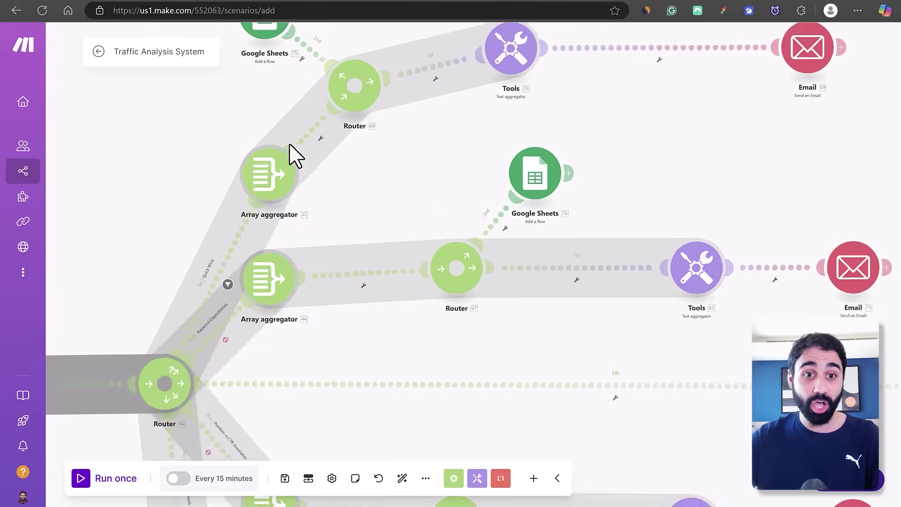
drag(280, 292, 376, 380)
scroll(349, 279, down, 3)
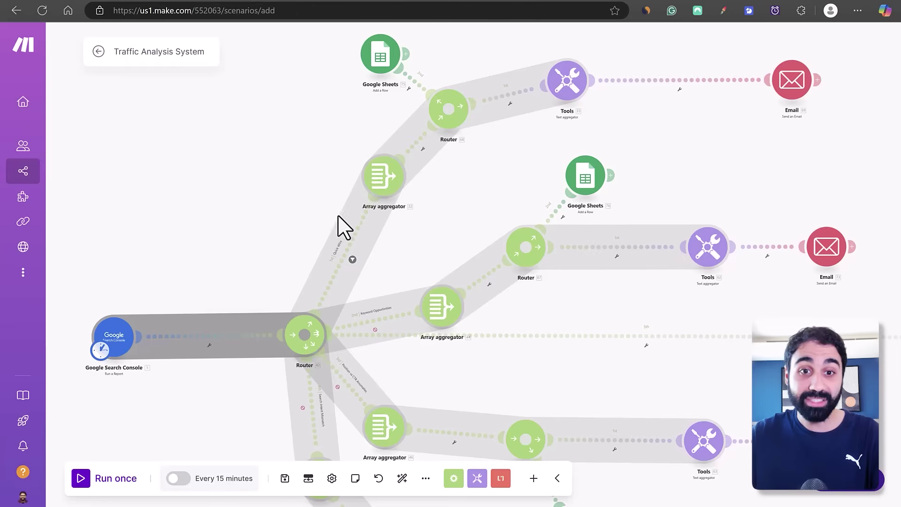
drag(378, 180, 326, 192)
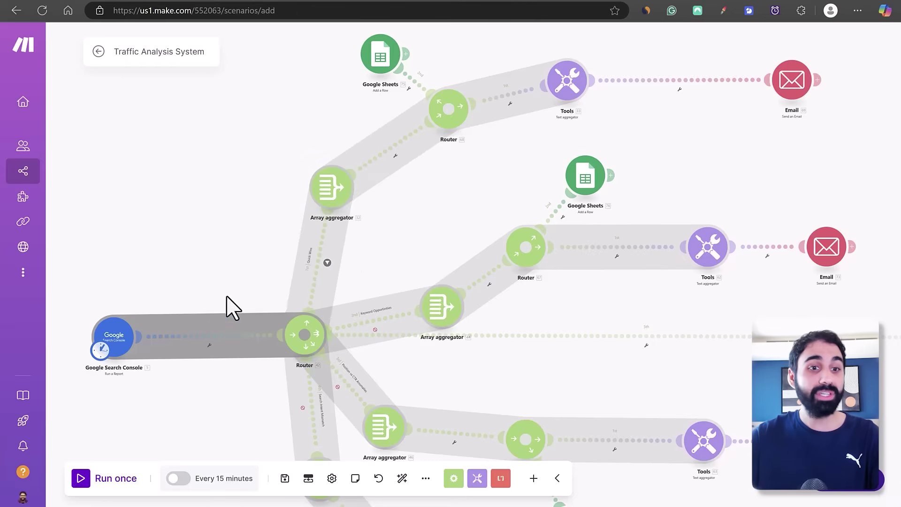
mouse_move(115, 333)
mouse_down()
mouse_move(118, 314)
mouse_move(129, 330)
mouse_up()
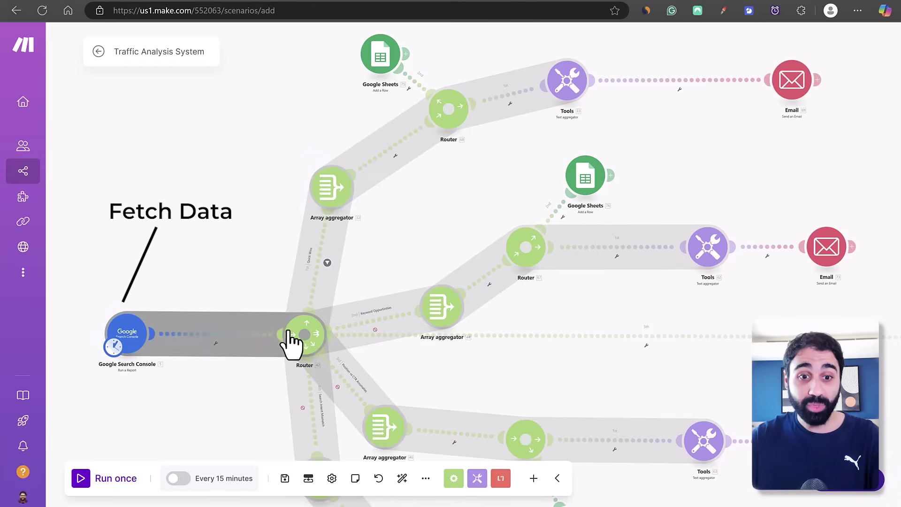
mouse_move(308, 331)
mouse_down()
mouse_move(285, 331)
mouse_move(295, 330)
mouse_up()
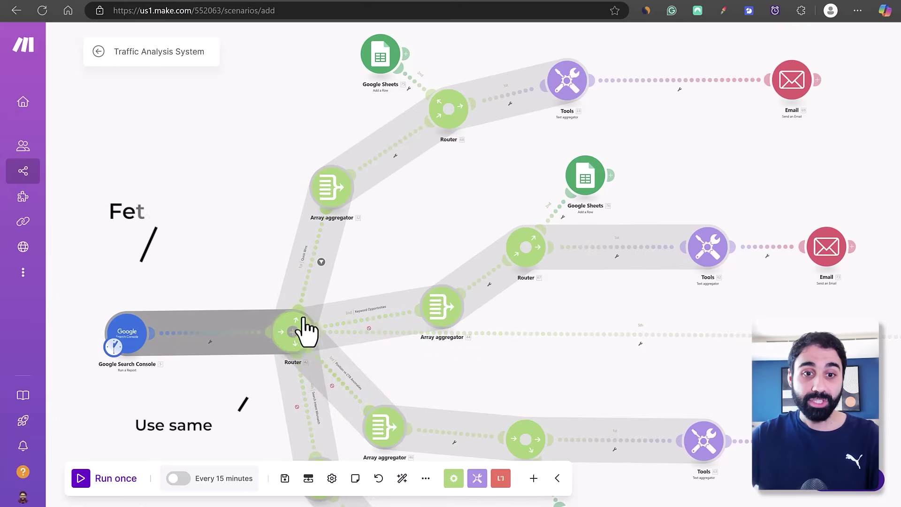
Step: Open the Quick Wins route's filter, showing Position greater than 3 and less than 16
scroll(309, 284, up, 5)
scroll(314, 256, up, 5)
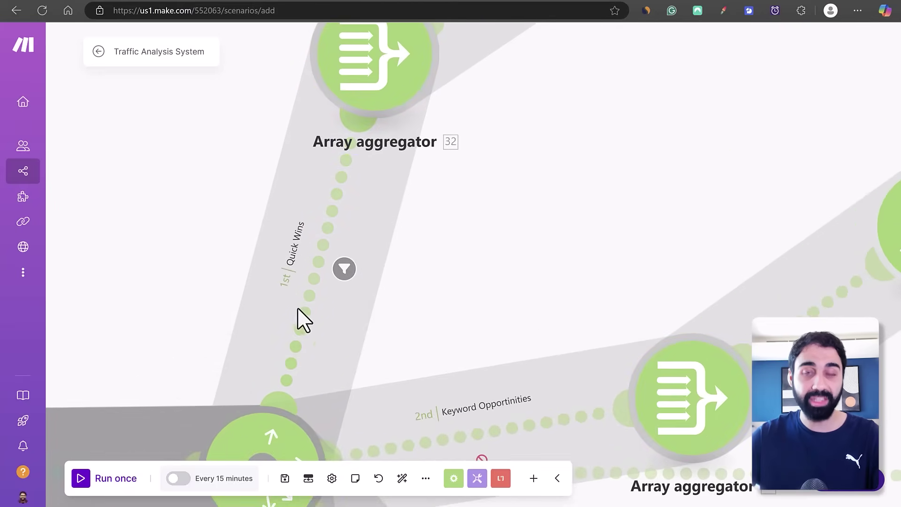
scroll(302, 317, down, 5)
scroll(401, 262, down, 1)
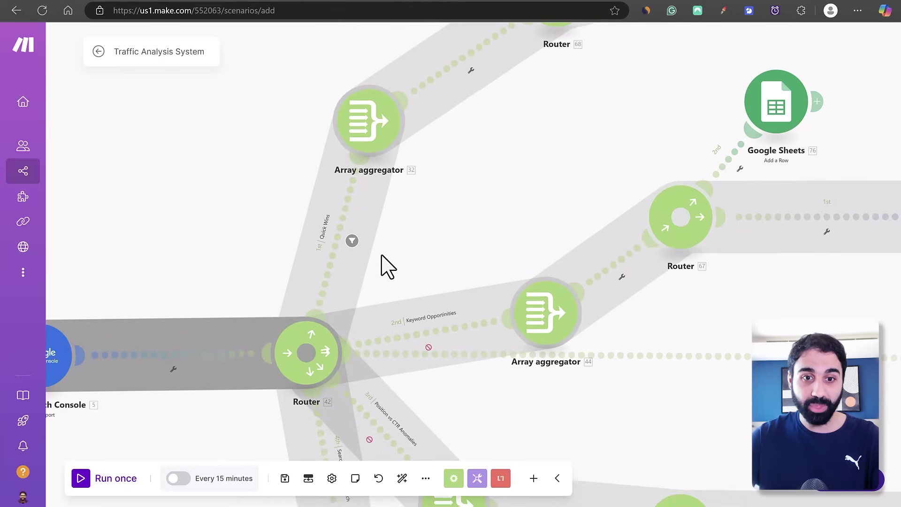
click(352, 242)
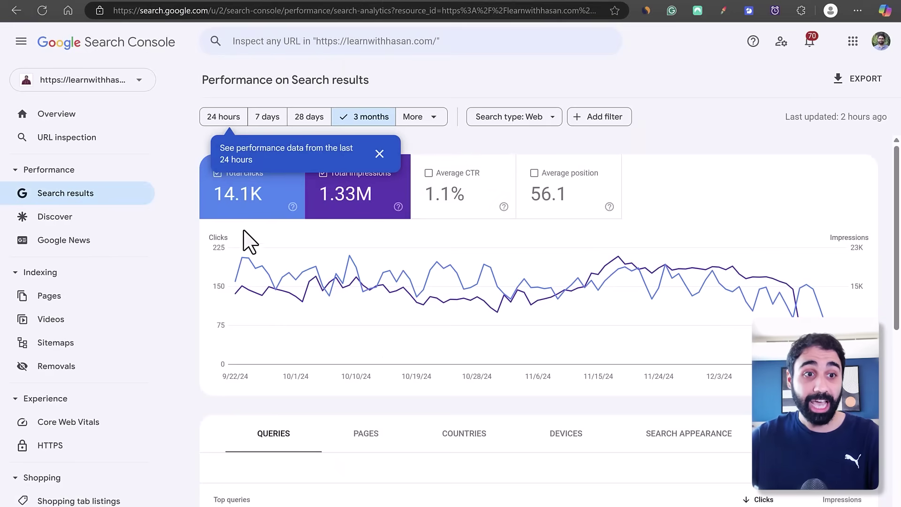
Step: Review the top queries across several pages, then export the 3-month report as CSV
scroll(241, 237, down, 6)
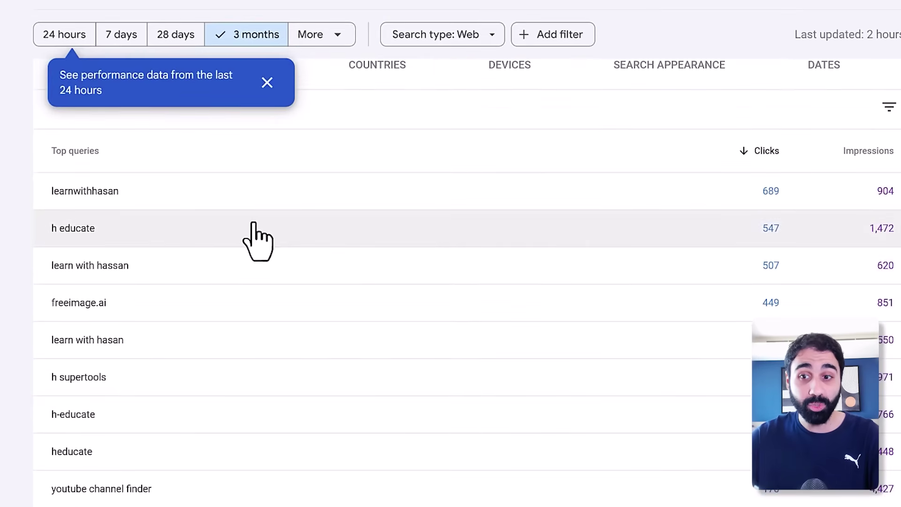
scroll(255, 240, down, 2)
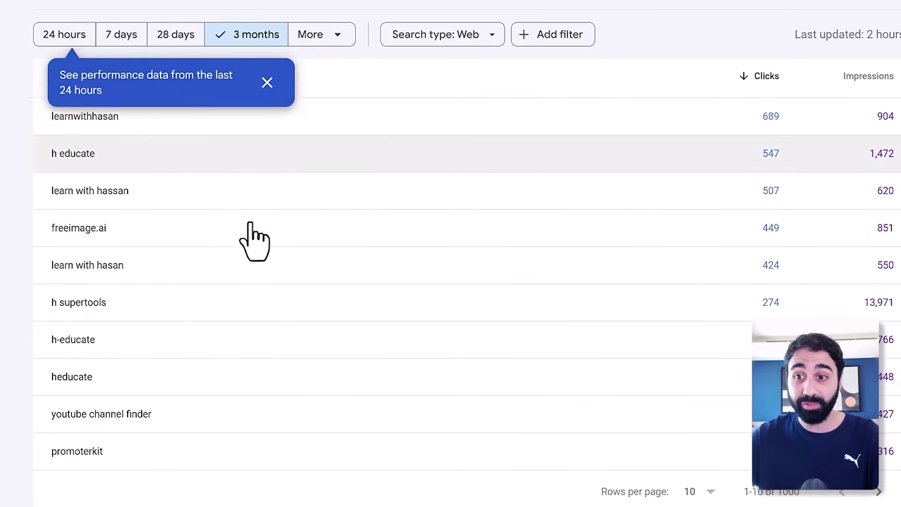
scroll(237, 276, up, 2)
scroll(218, 306, down, 2)
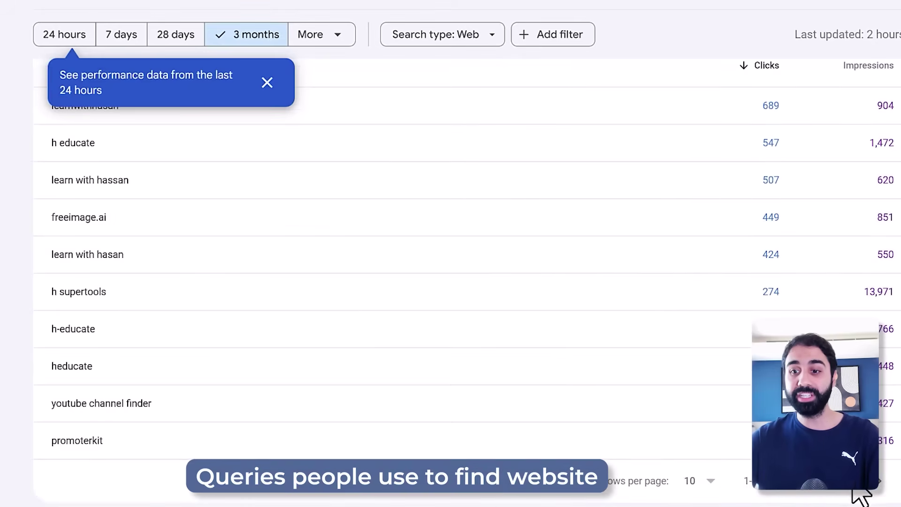
click(879, 488)
click(880, 488)
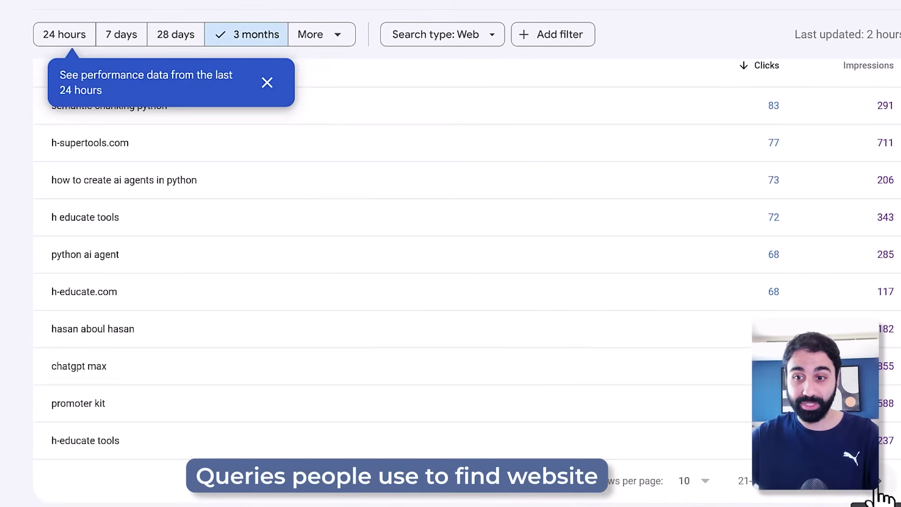
scroll(886, 399, up, 5)
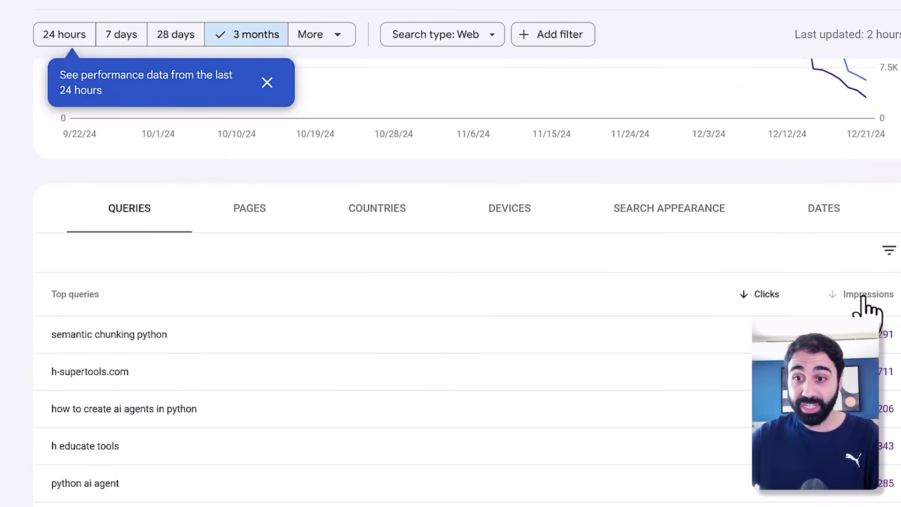
click(785, 288)
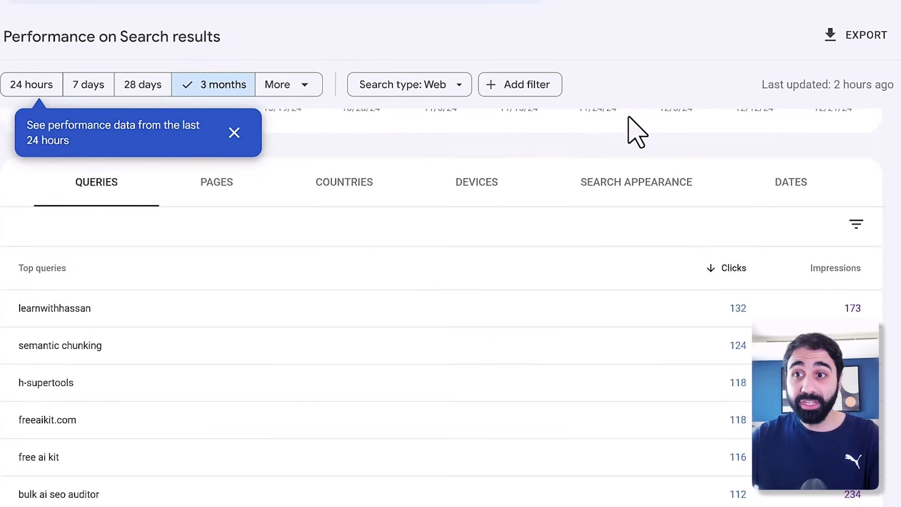
click(861, 45)
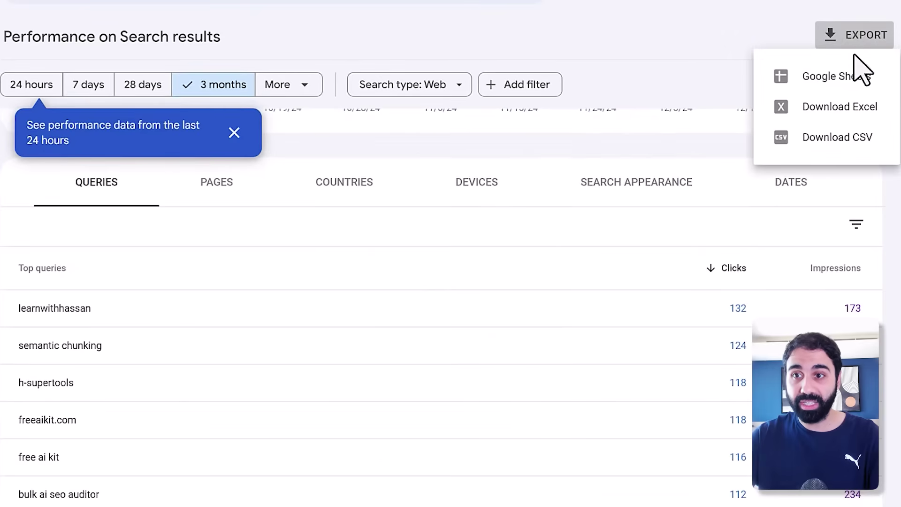
click(832, 138)
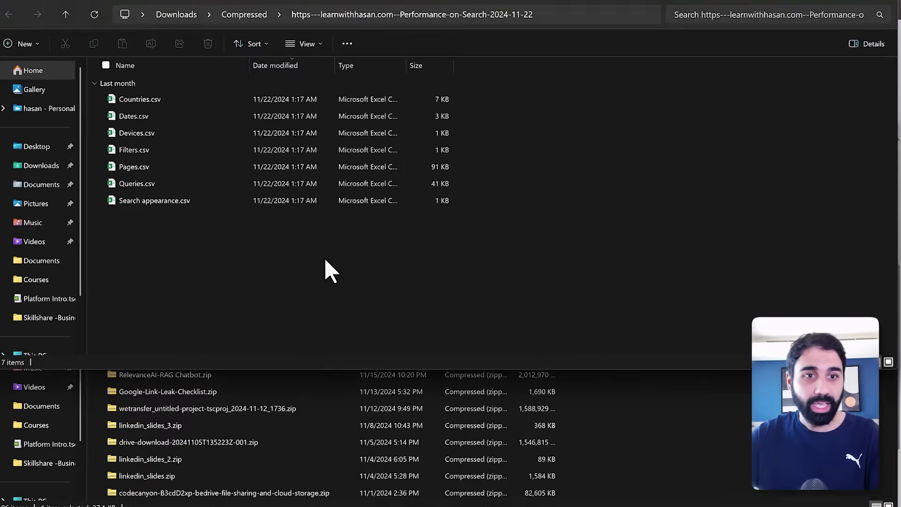
Step: Inspect Queries.csv in Excel, then close it and the exported-folder windows
double_click(186, 183)
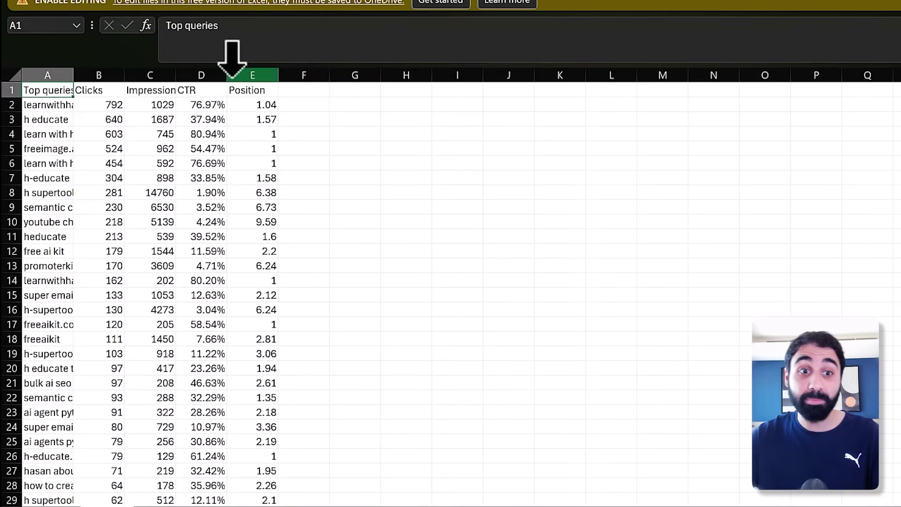
click(830, 5)
click(830, 5)
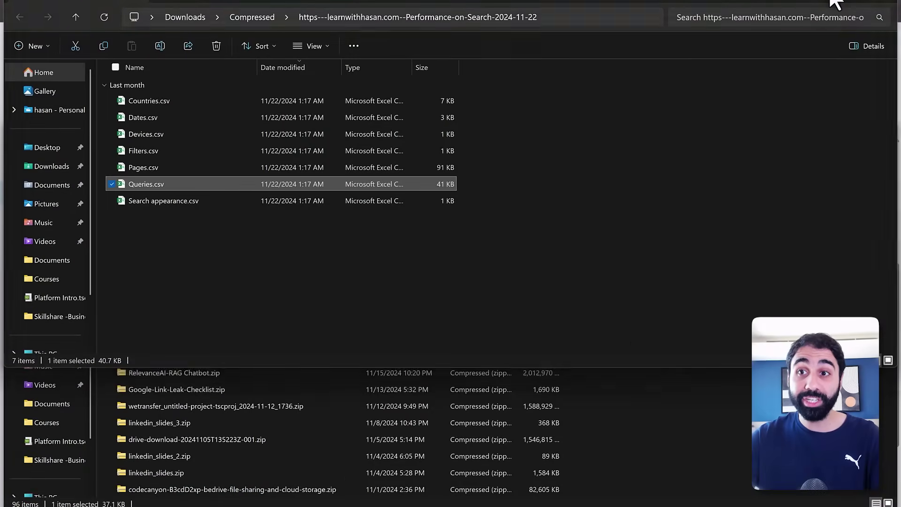
click(831, 132)
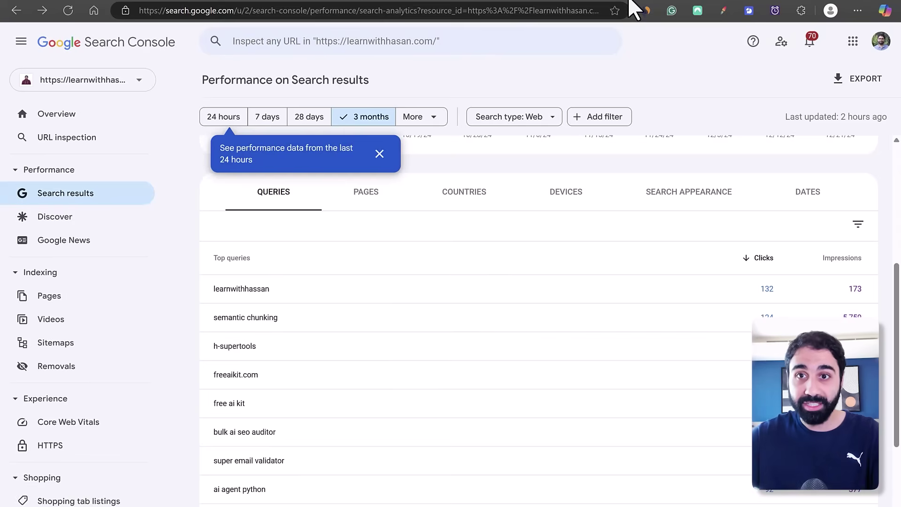
Step: Load google.com in a new browser tab
key(ctrl+t)
text(google.com)
key(Return)
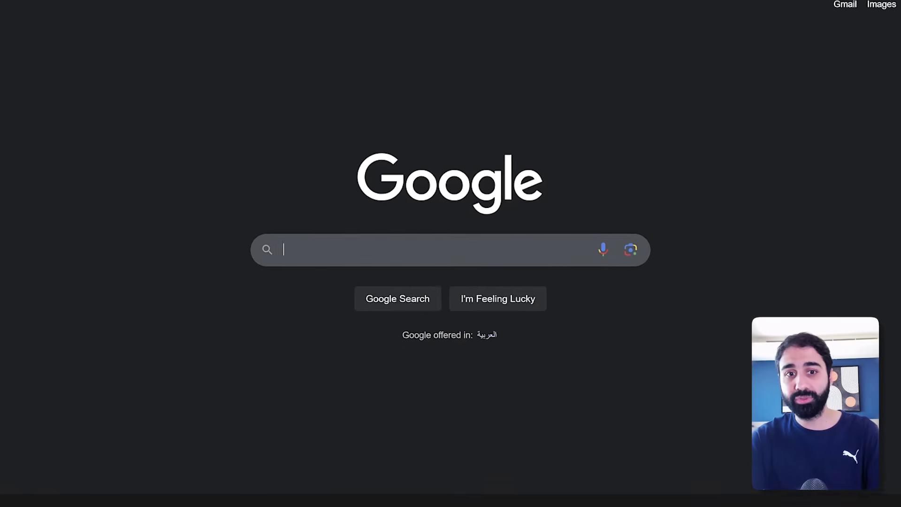
Step: Search Google for 'wordpress saas' and scroll through the organic results
text(wordpress saas)
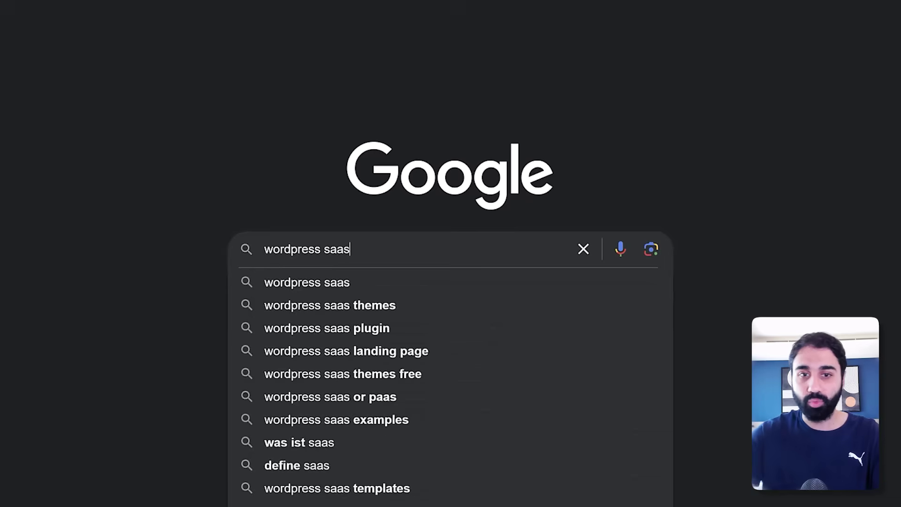
key(Return)
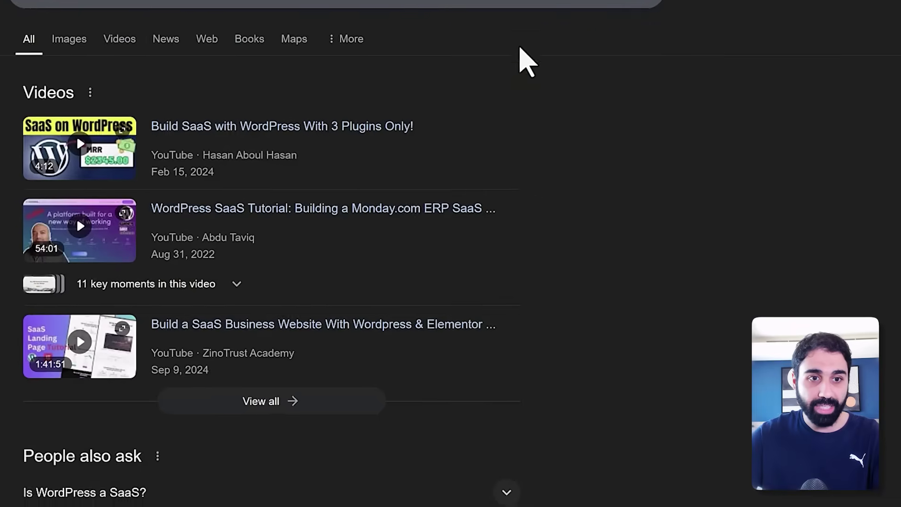
scroll(531, 134, down, 5)
scroll(537, 123, down, 3)
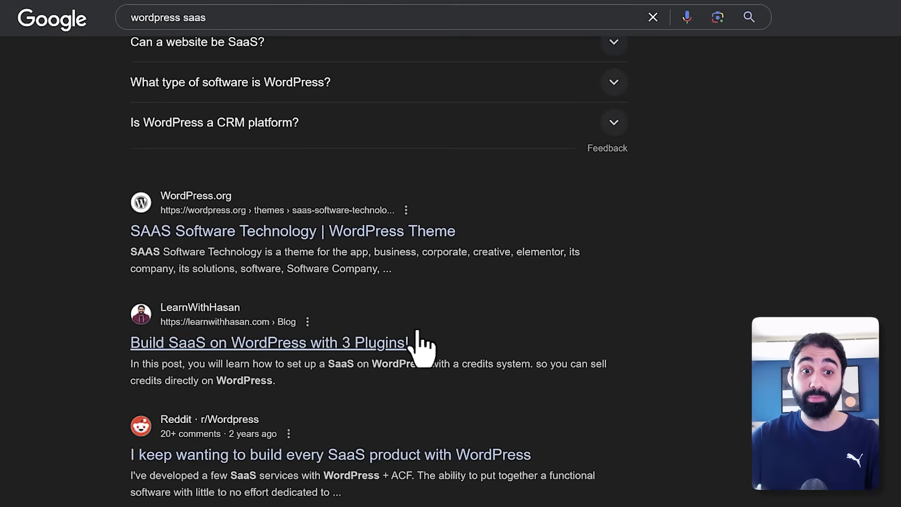
scroll(302, 272, up, 10)
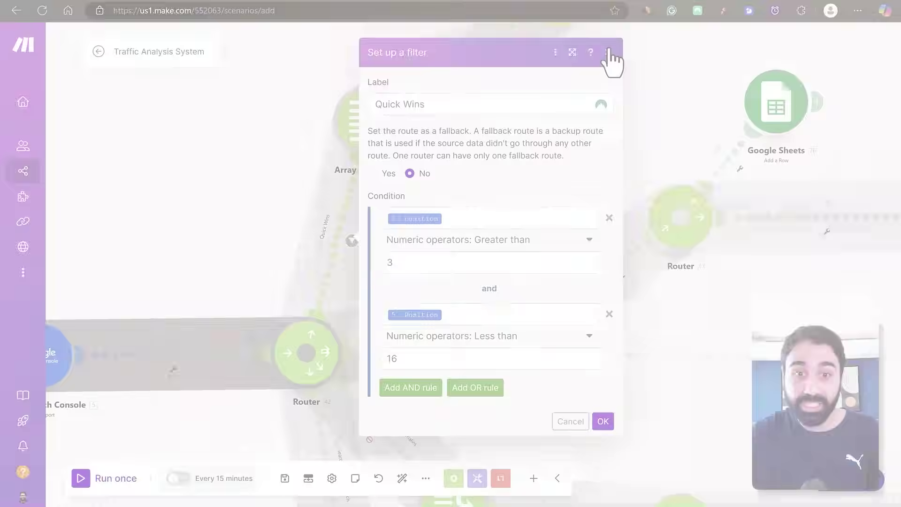
Step: Close the Quick Wins filter and open the Quick Wins Array aggregator's settings
click(608, 57)
scroll(450, 203, down, 3)
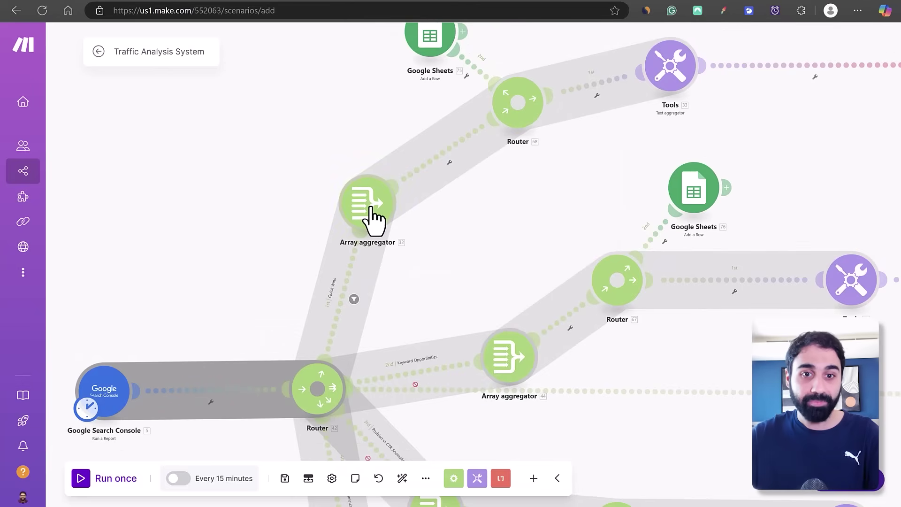
click(372, 210)
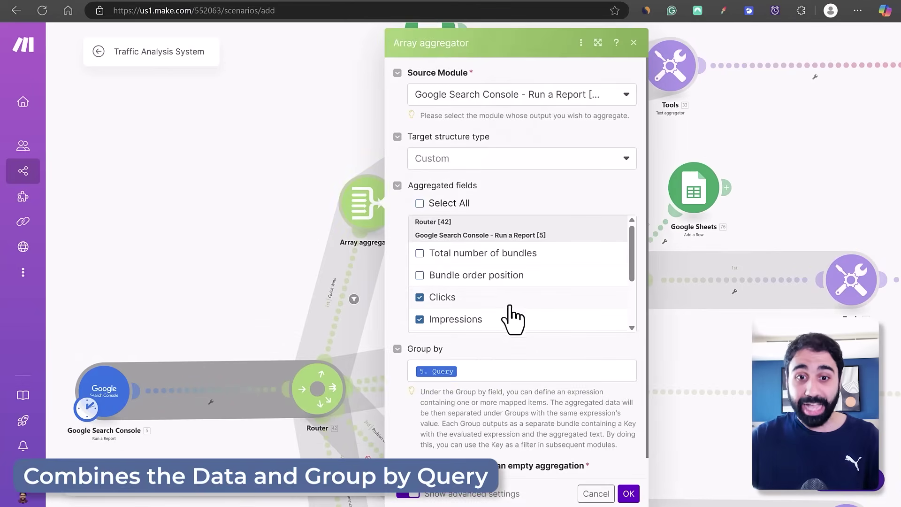
scroll(513, 319, down, 2)
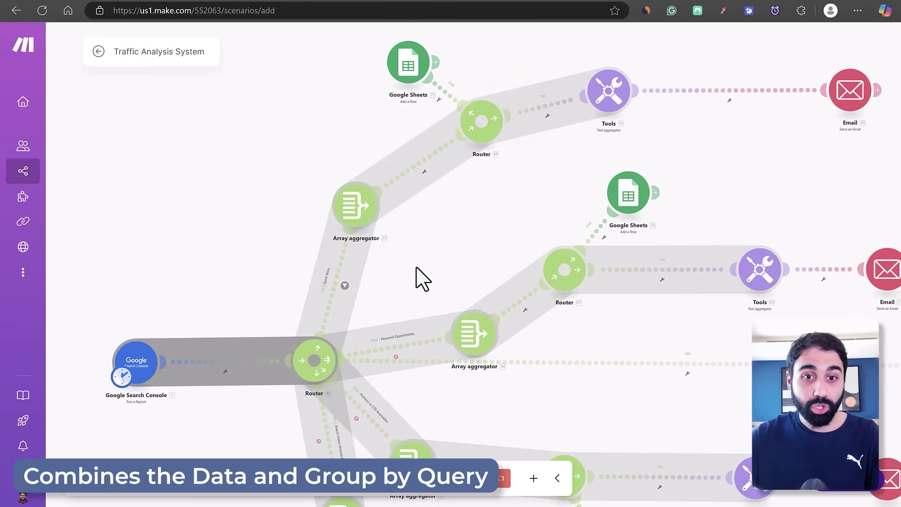
Step: Pan the canvas across the upper branches to the Google Sheets and Tools modules
drag(423, 277, 443, 249)
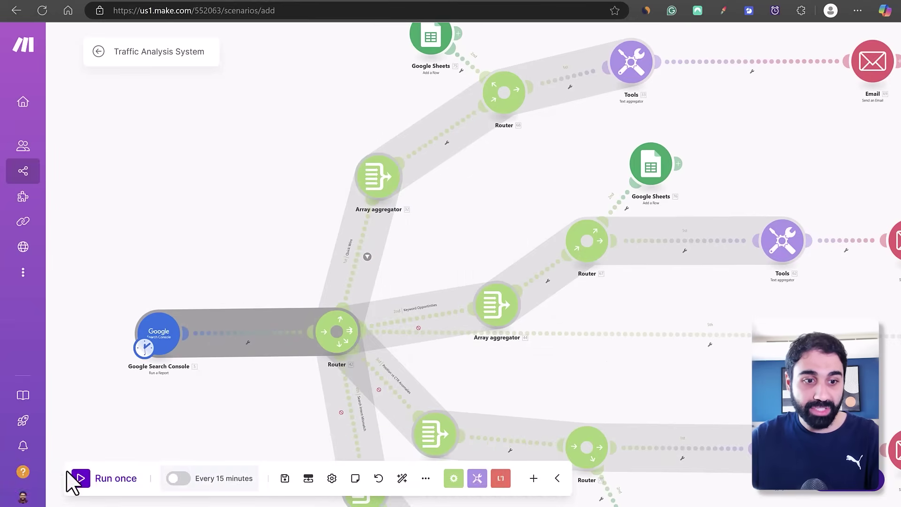
scroll(201, 255, down, 3)
scroll(201, 251, up, 5)
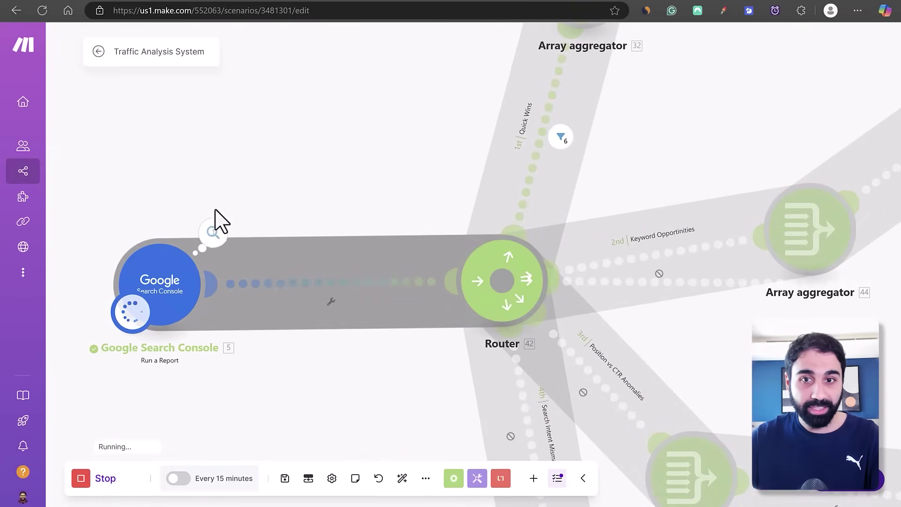
drag(295, 171, 267, 194)
scroll(329, 202, down, 1)
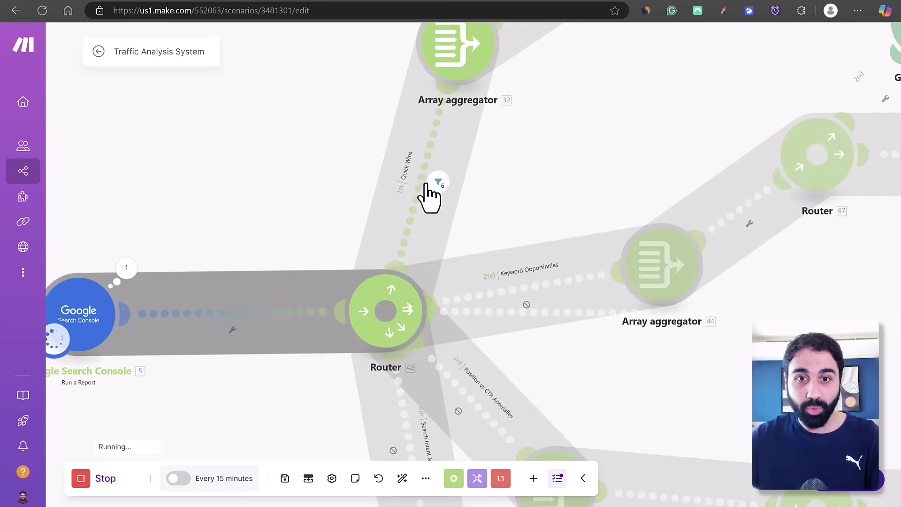
scroll(576, 142, down, 3)
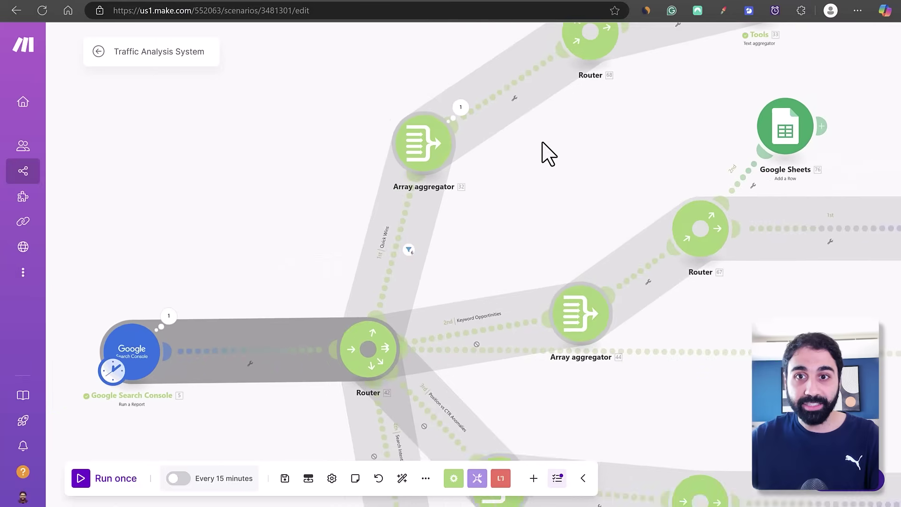
drag(547, 200, 482, 287)
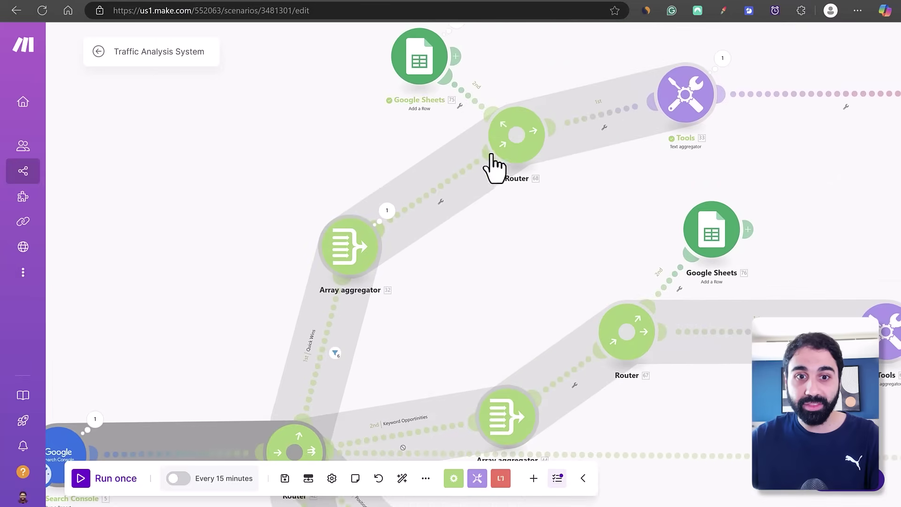
scroll(509, 194, down, 5)
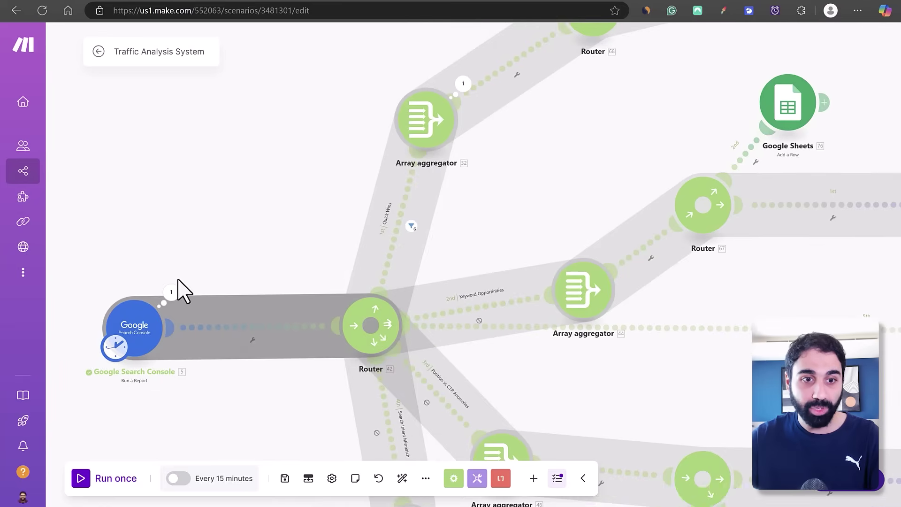
Step: Inspect the Google Search Console module's run output of 20 bundles
click(171, 294)
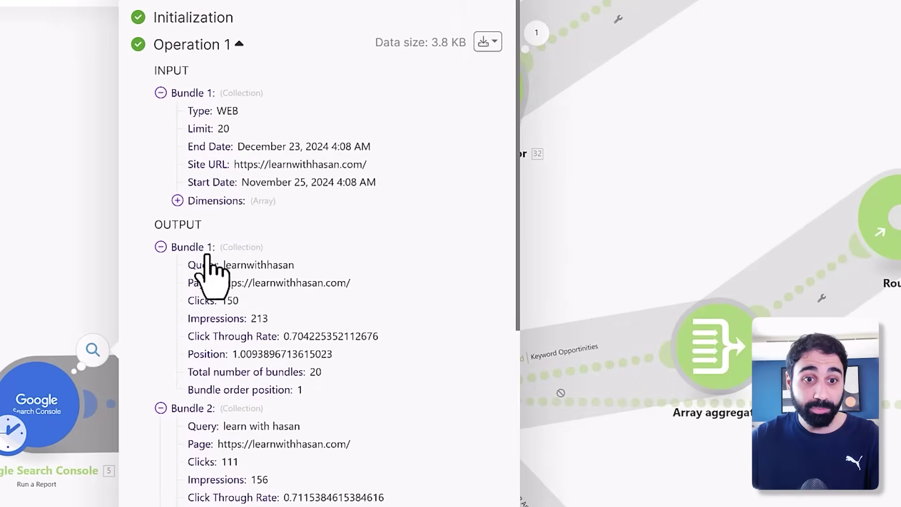
scroll(220, 216, down, 4)
scroll(278, 85, down, 15)
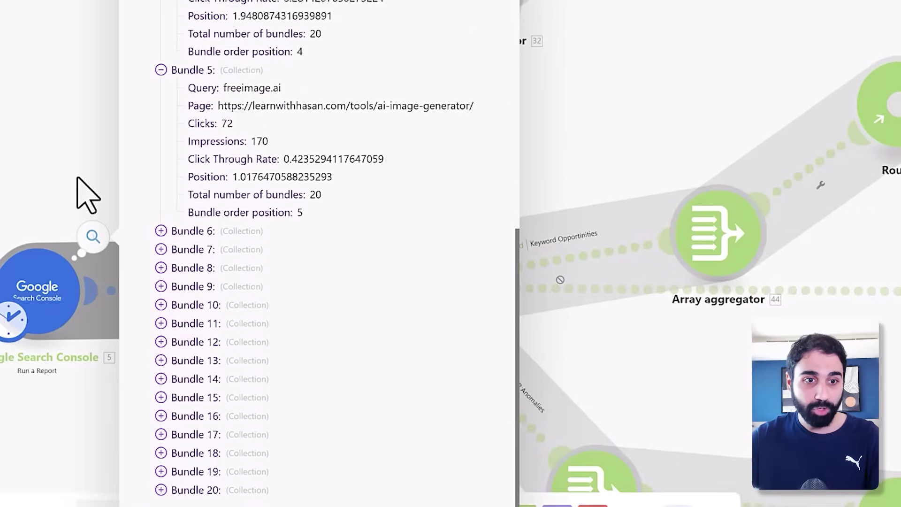
Step: Raise the Google Search Console module's result Limit from 20 to 100
click(43, 288)
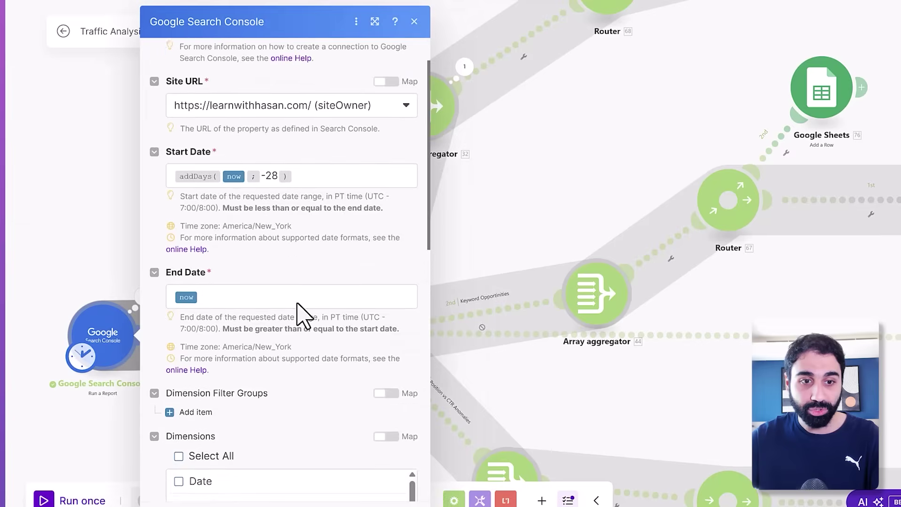
scroll(300, 315, down, 12)
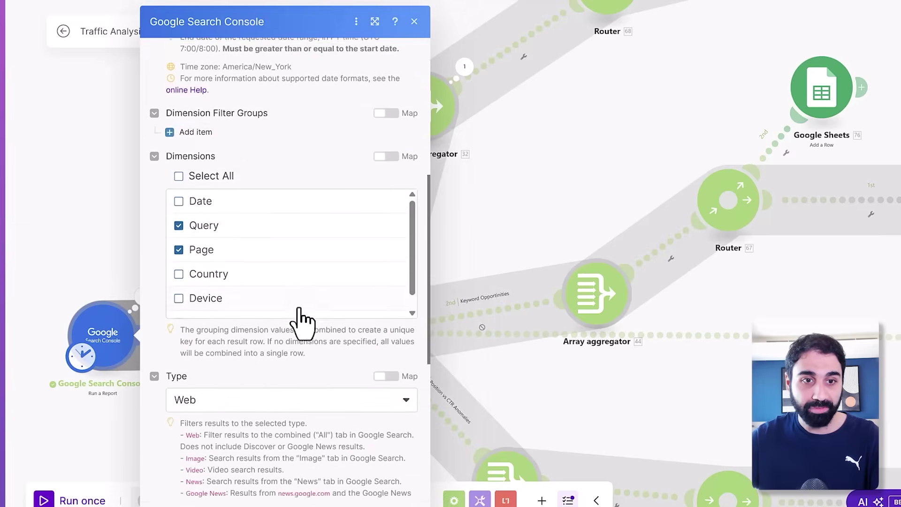
click(212, 440)
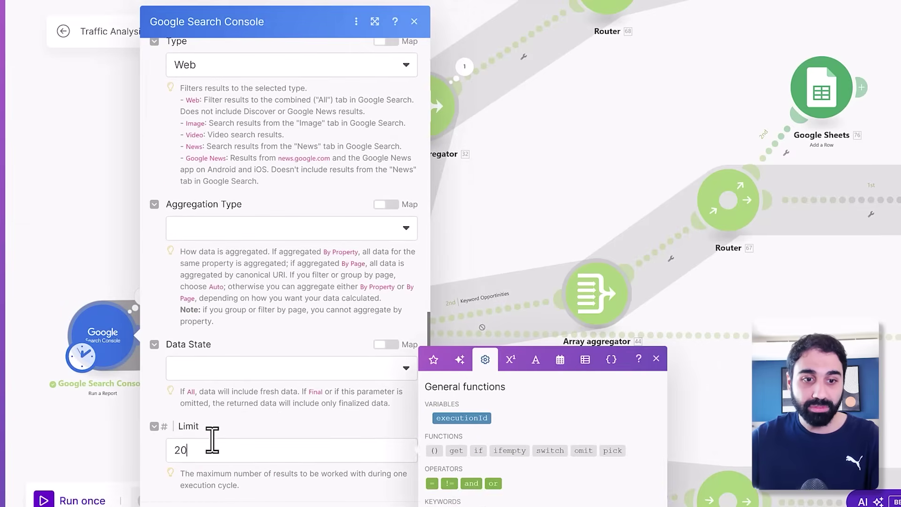
double_click(212, 440)
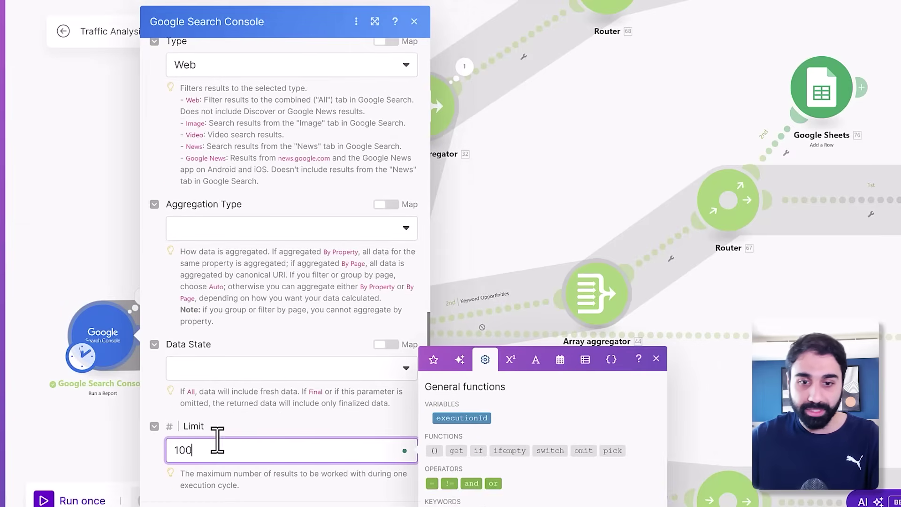
key(Escape)
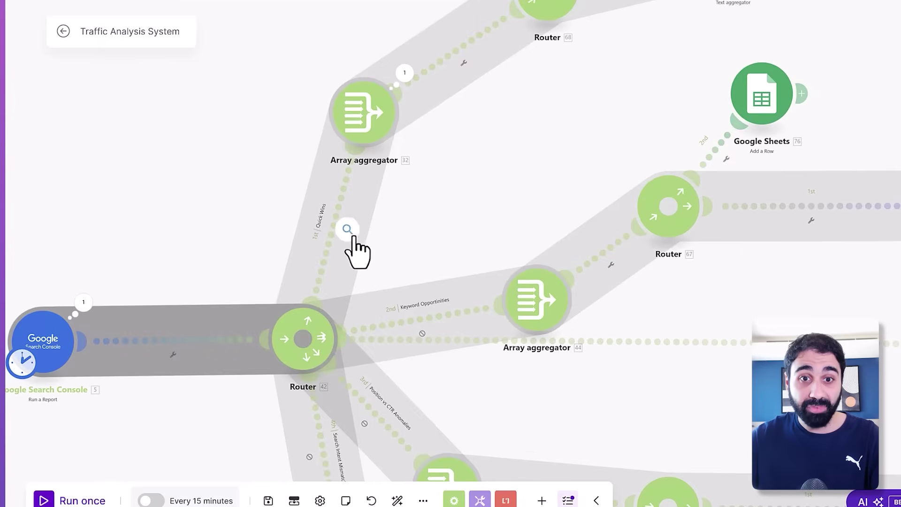
Step: Inspect the Array aggregator's run output, expanding Bundles 2–4, then close the inspector
drag(477, 141, 439, 177)
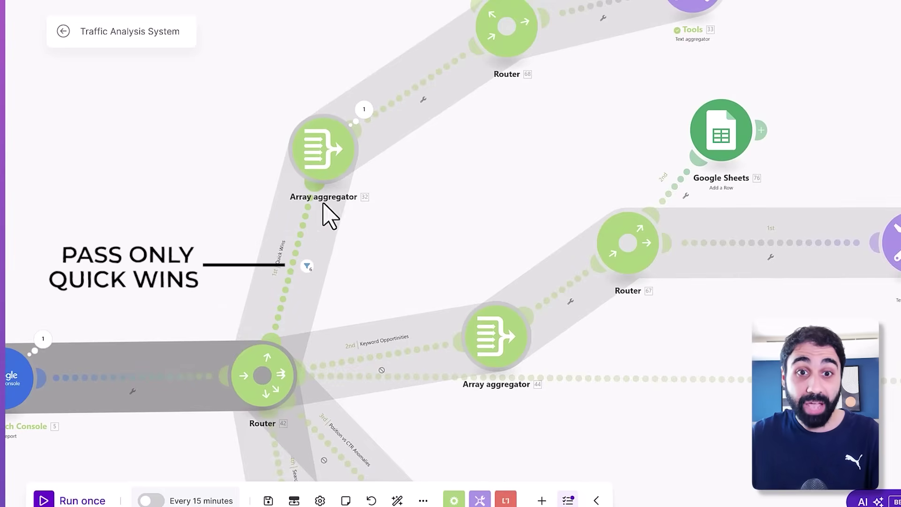
click(362, 111)
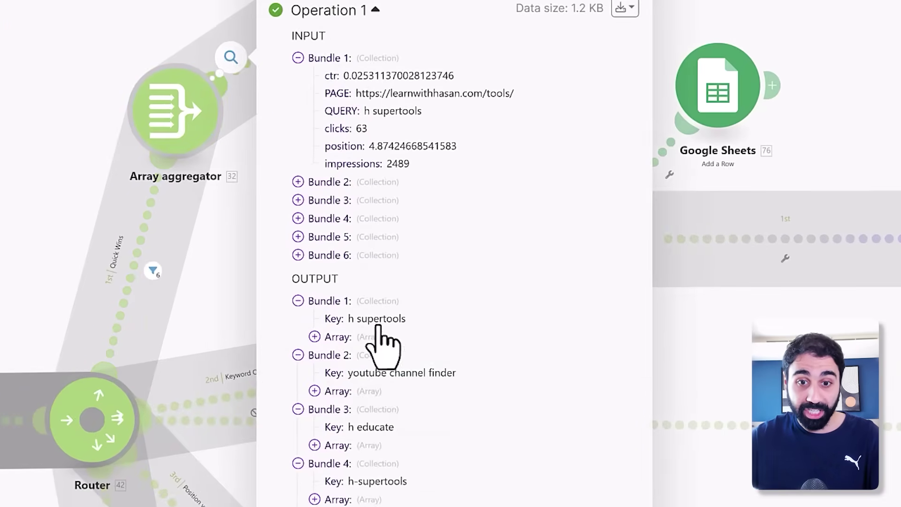
click(315, 391)
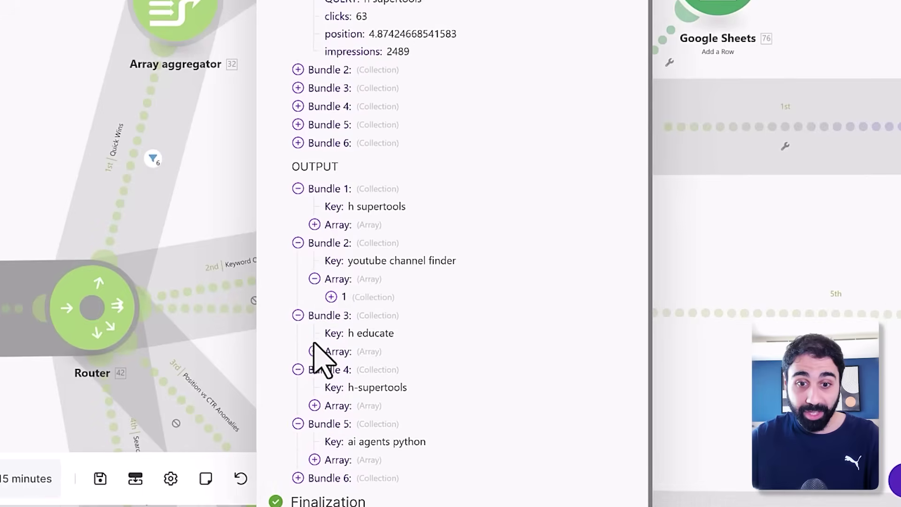
click(315, 445)
scroll(324, 361, down, 1)
click(315, 404)
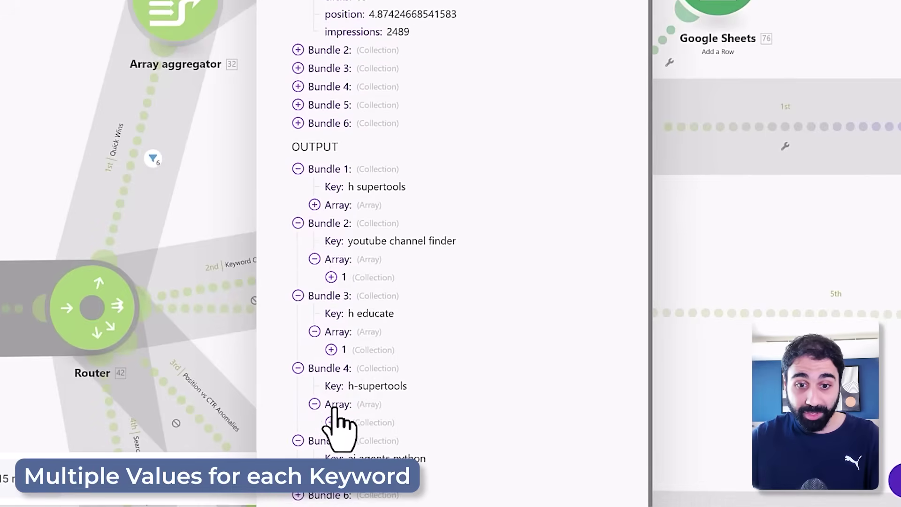
scroll(318, 432, down, 1)
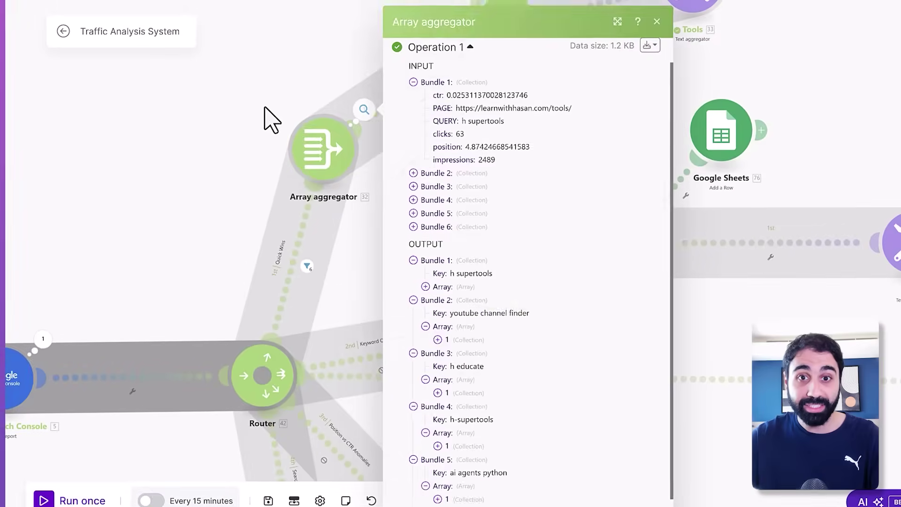
click(228, 129)
Step: Move the Quick Wins branch's Google Sheets and Email modules up and to the left
drag(229, 129, 133, 239)
scroll(362, 275, down, 2)
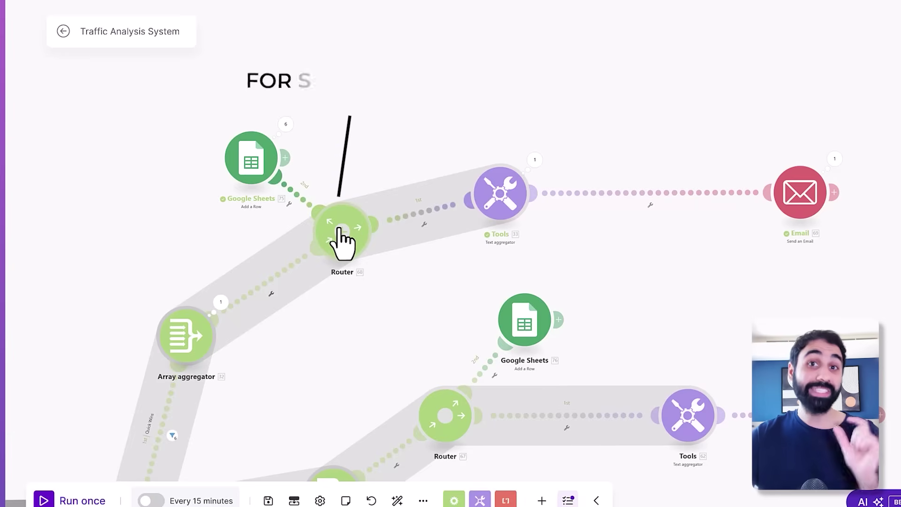
drag(250, 170, 234, 128)
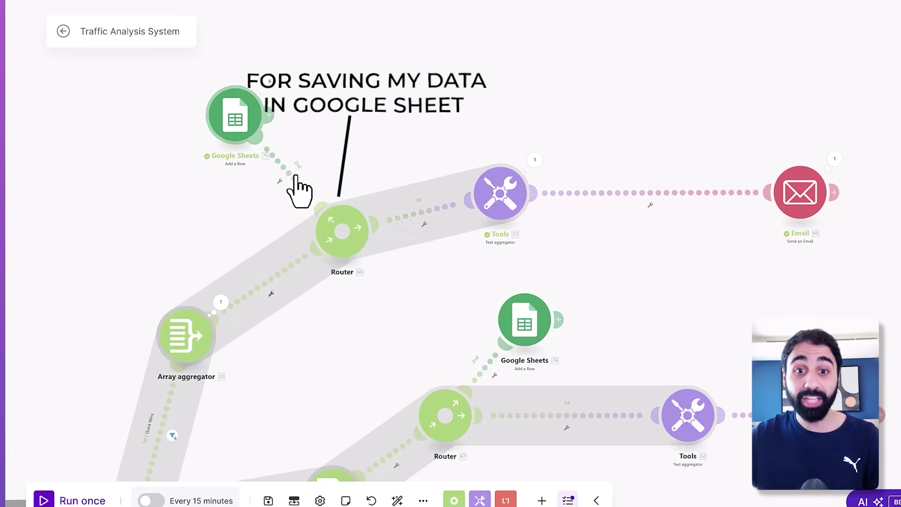
drag(398, 302, 352, 282)
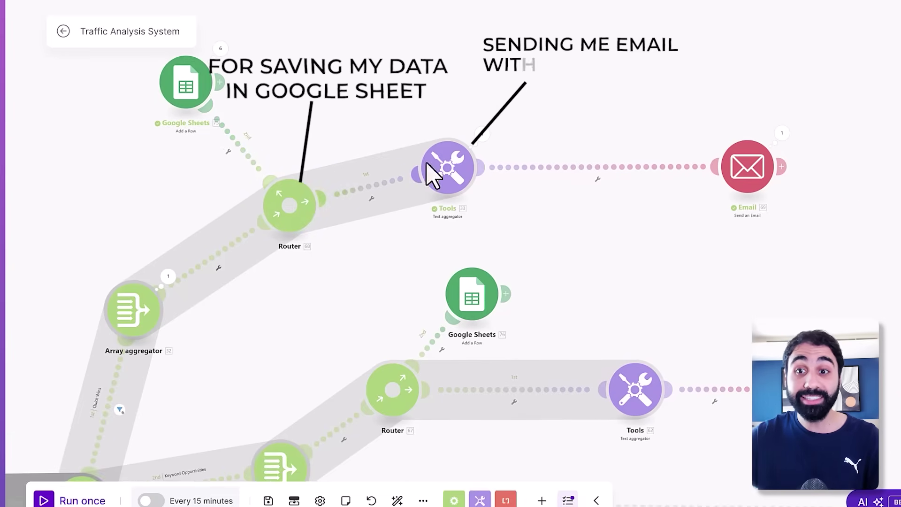
drag(731, 161, 708, 112)
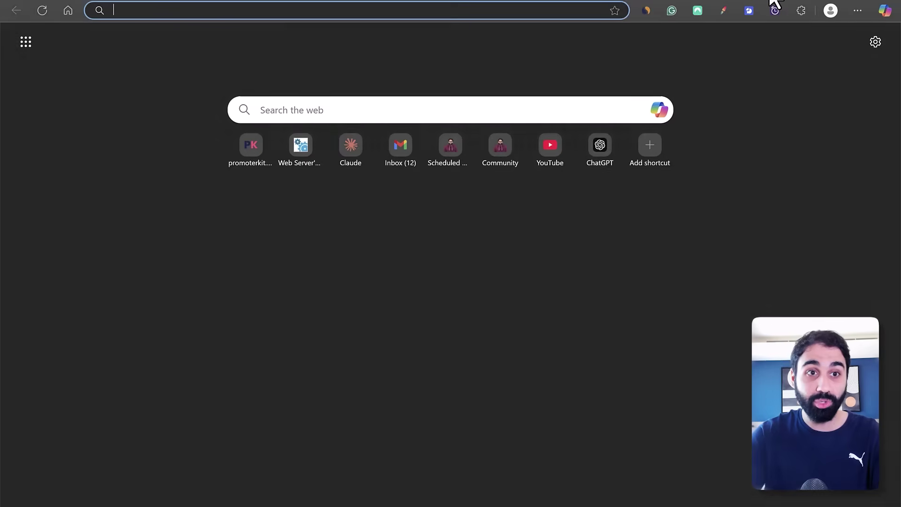
Step: Load gmail.com and read the keyword list in the report email
text(gmail.com)
key(Return)
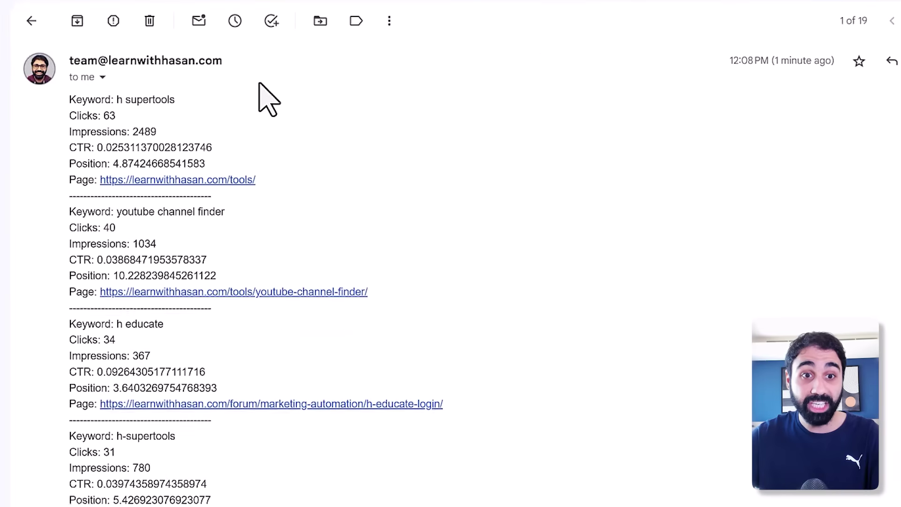
scroll(260, 85, down, 1)
drag(117, 62, 174, 62)
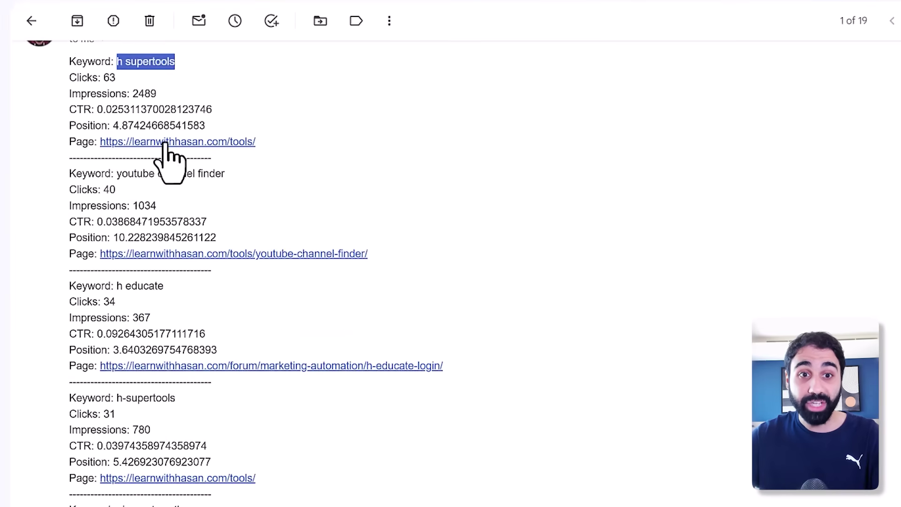
scroll(195, 180, up, 2)
click(89, 61)
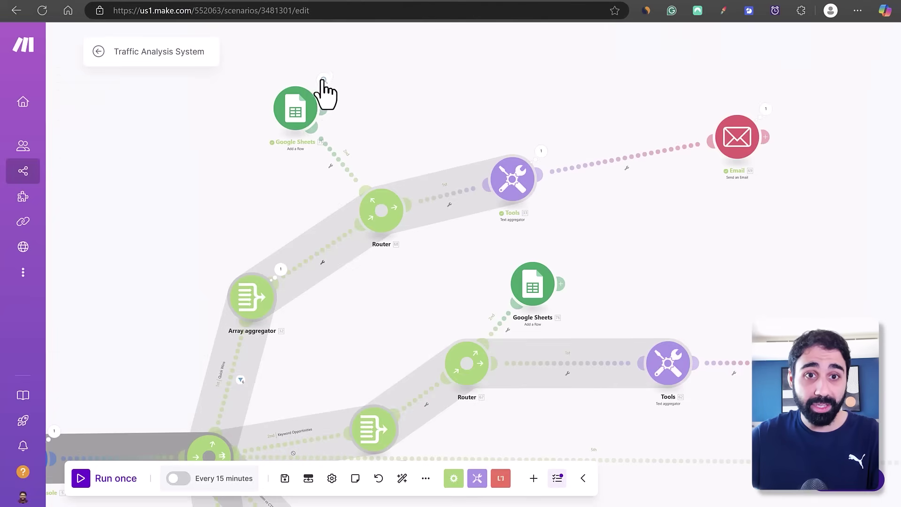
Step: Check Operation 3's output in the Google Sheets module's run results, then open a new tab
click(323, 80)
click(418, 127)
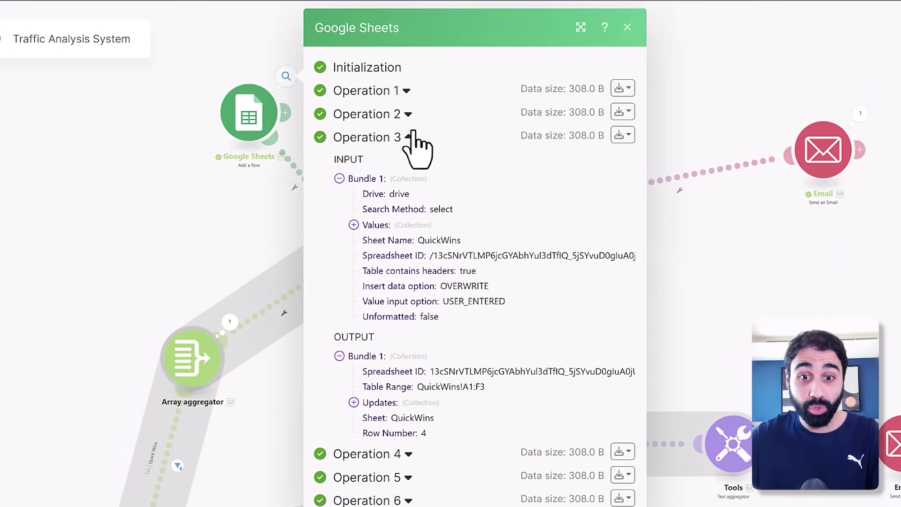
click(413, 134)
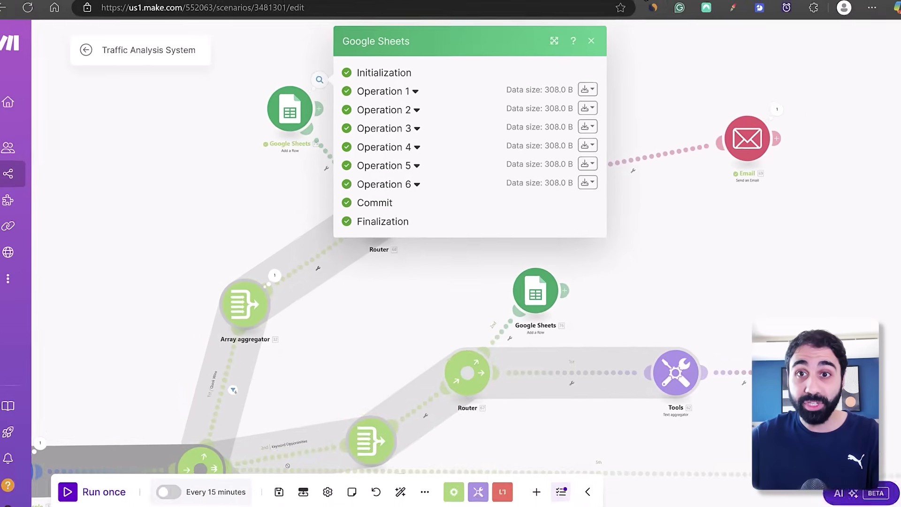
key(ctrl+t)
Step: Enter 'geo' in the address bar and open the chosen suggestion
text(geo)
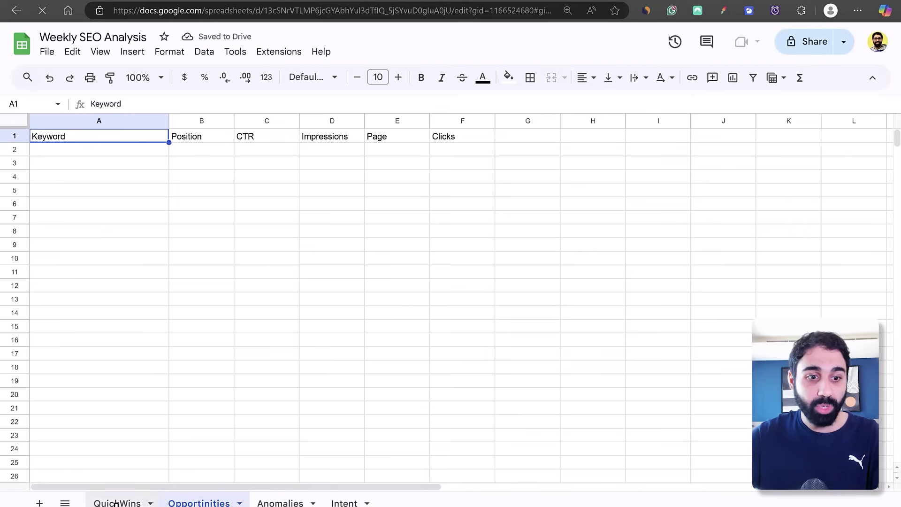
click(116, 503)
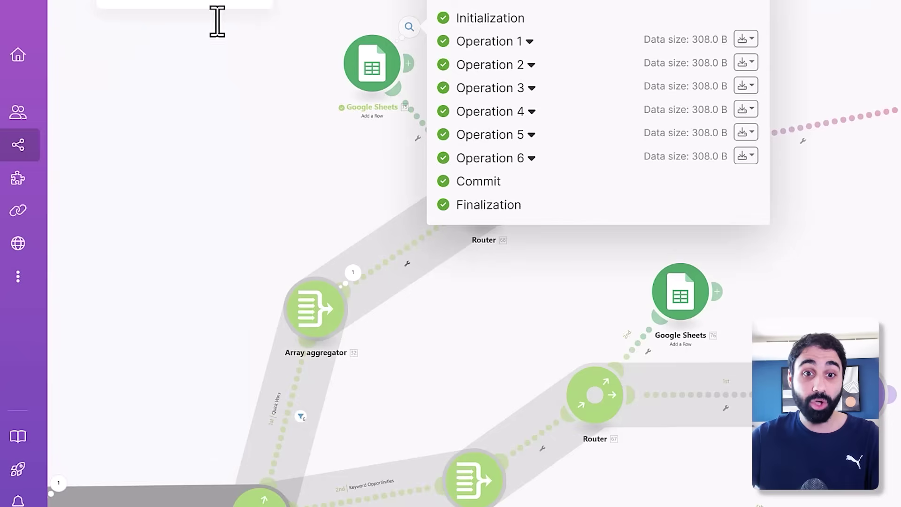
Step: Zoom out the canvas and move the middle route's empty placeholder further right
scroll(297, 157, down, 3)
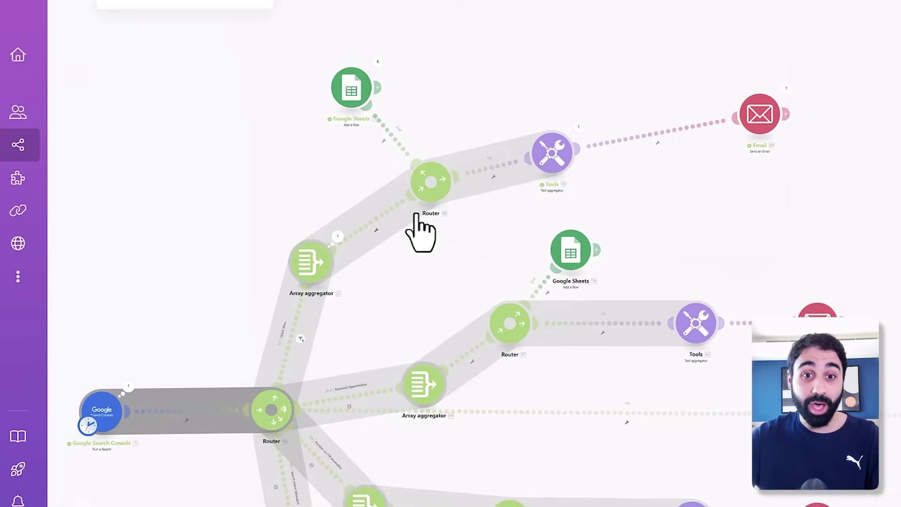
scroll(439, 195, down, 2)
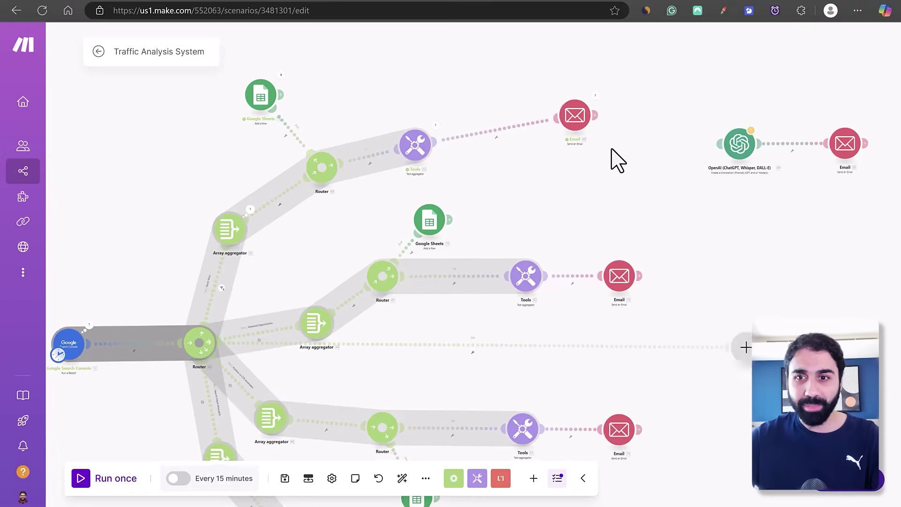
scroll(786, 129, down, 3)
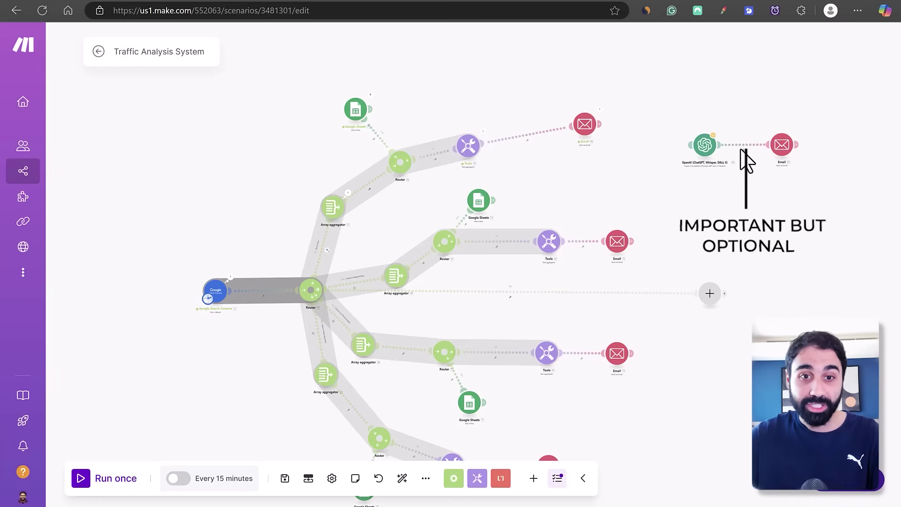
scroll(460, 249, down, 2)
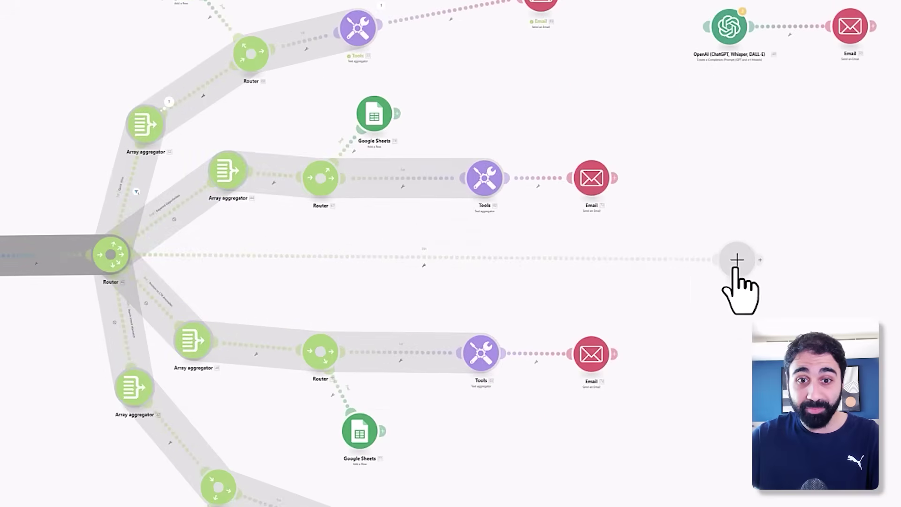
drag(736, 268, 704, 283)
drag(462, 272, 741, 290)
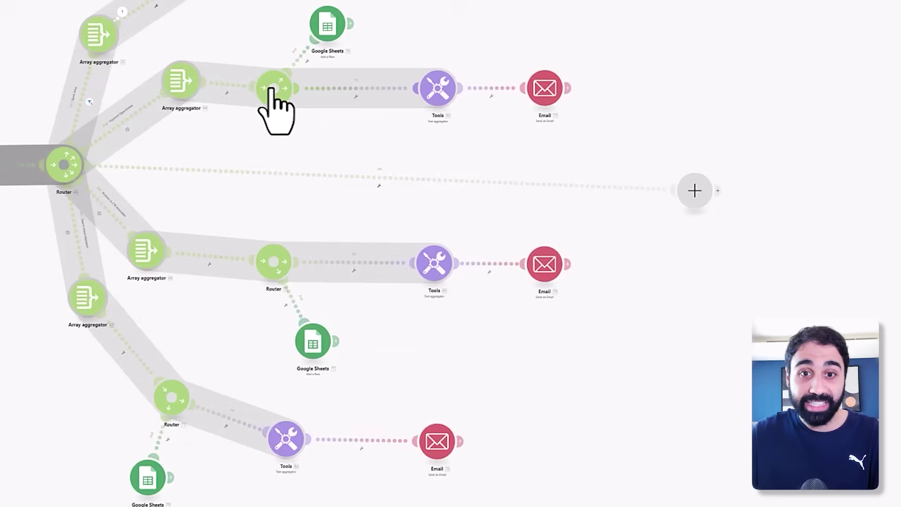
Step: Review the Keyword Opportunities route's filter (Position over 16, under 50) without changes
scroll(305, 184, up, 5)
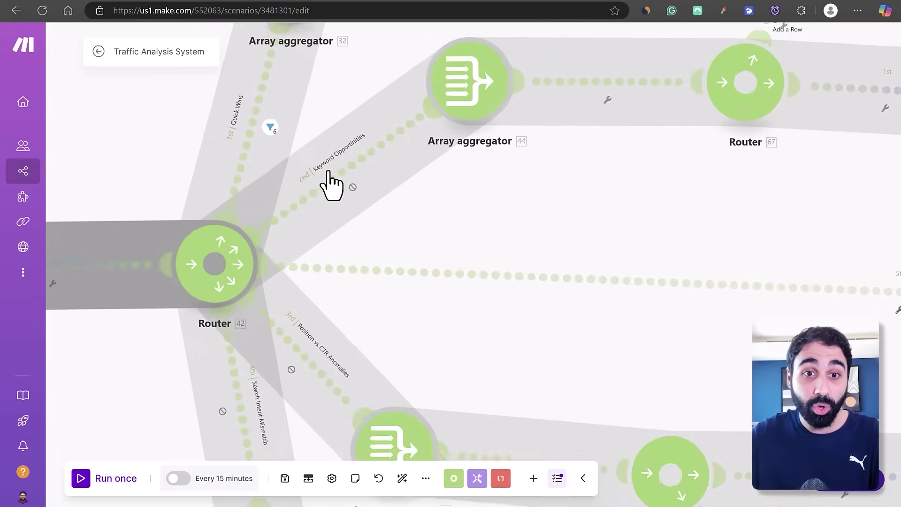
scroll(328, 171, up, 3)
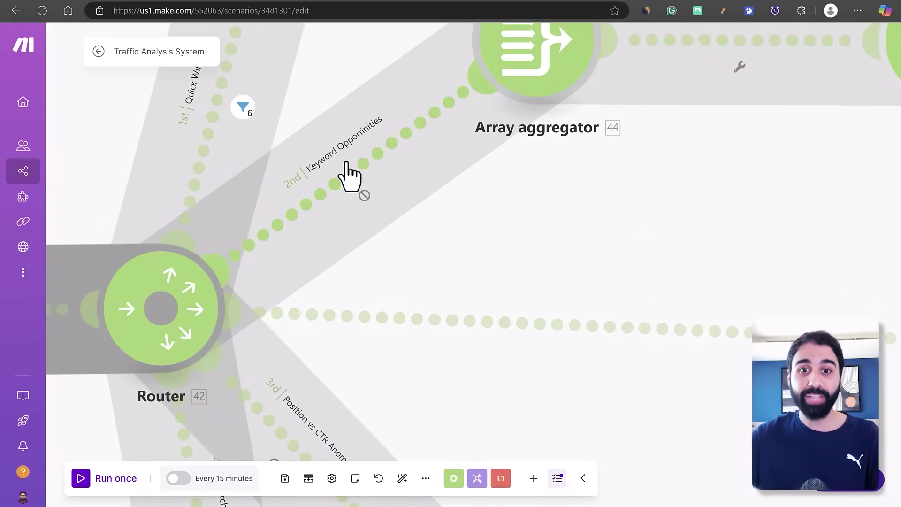
scroll(362, 204, down, 1)
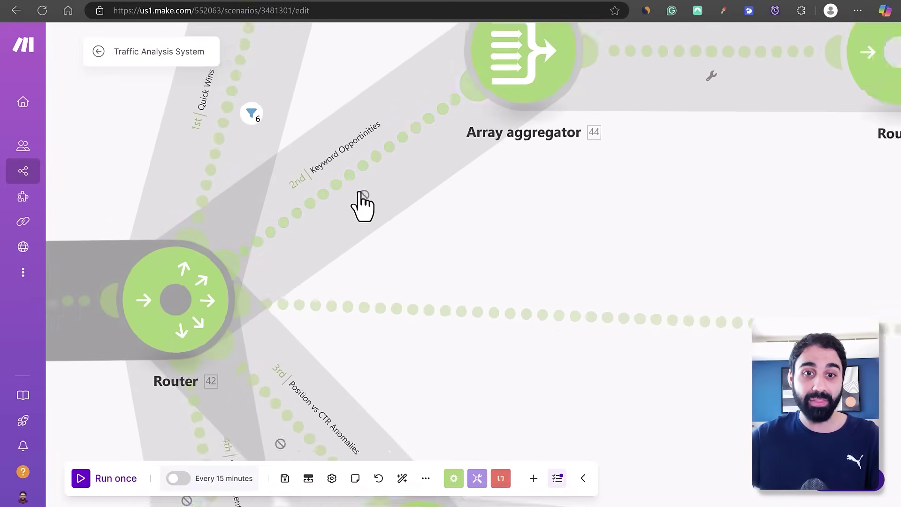
scroll(362, 193, down, 2)
right_click(357, 181)
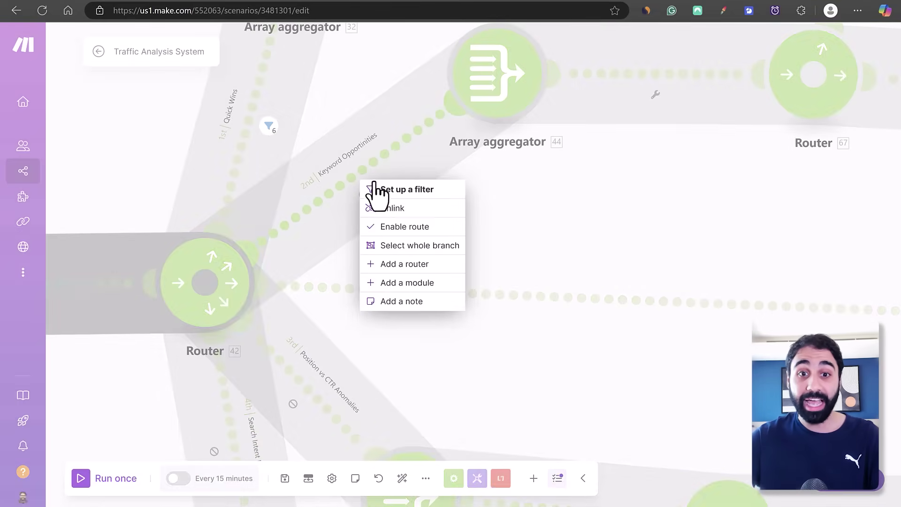
click(420, 226)
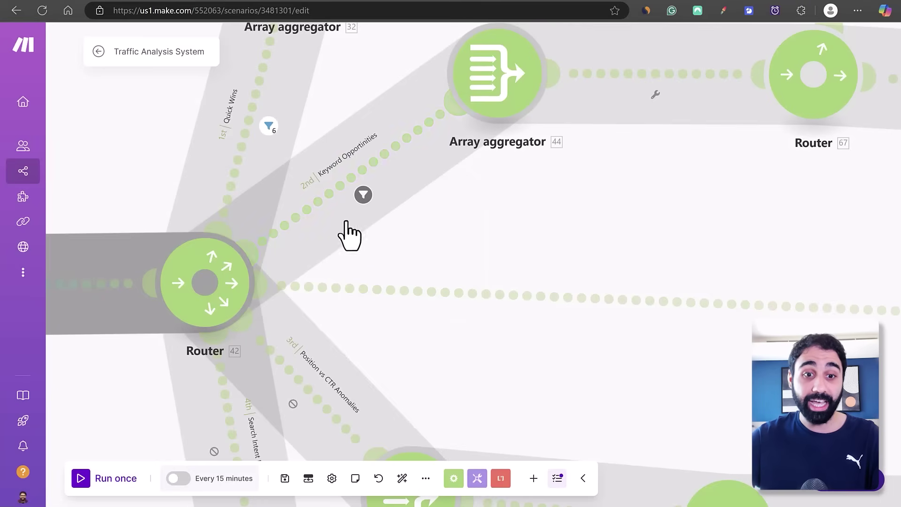
scroll(308, 359, down, 1)
click(352, 224)
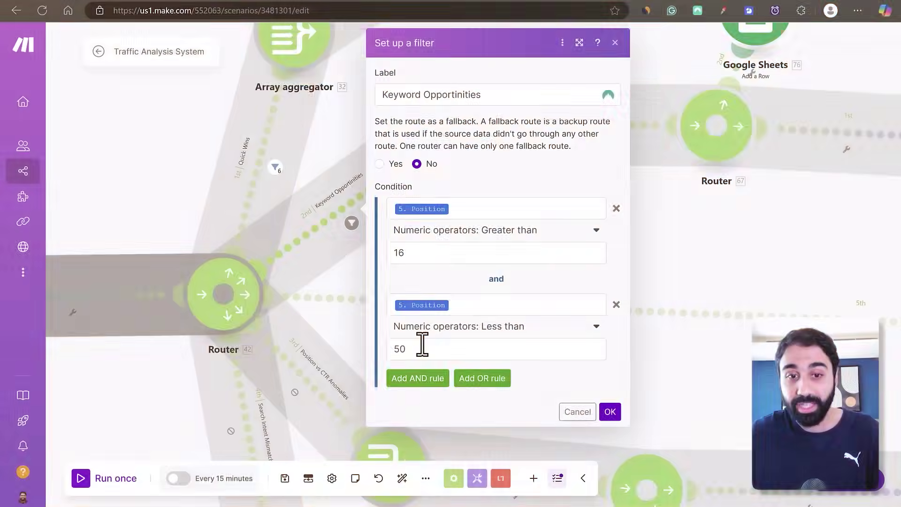
click(582, 413)
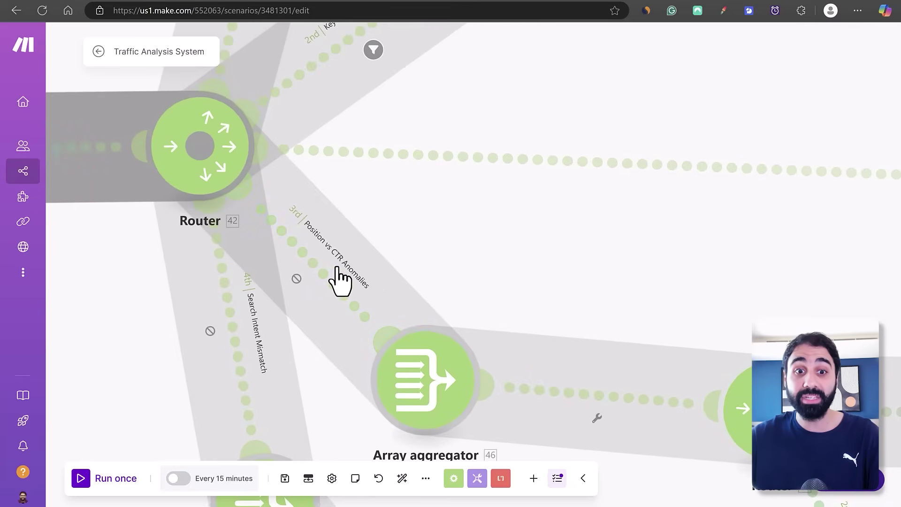
Step: Enable the Position vs CTR Anomalies route and review its Position, Impressions and CTR filter unchanged
click(312, 277)
click(347, 319)
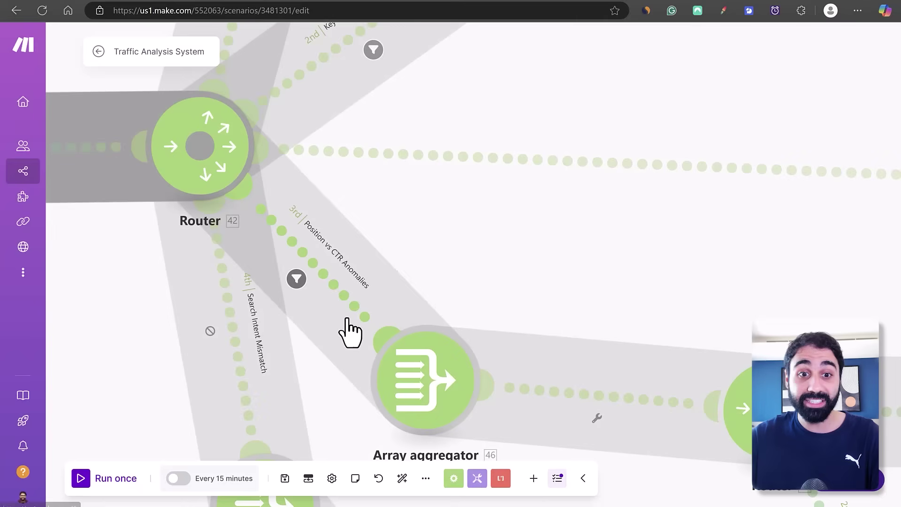
click(298, 281)
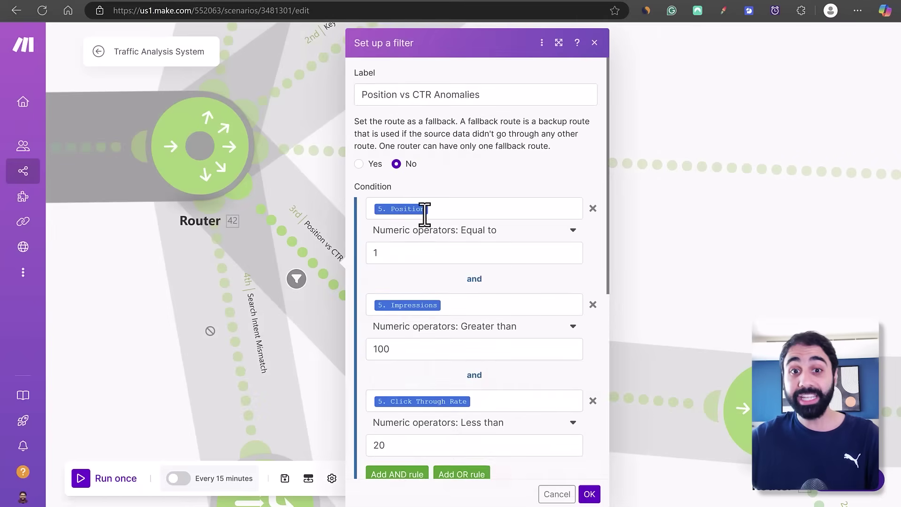
scroll(446, 201, down, 4)
scroll(443, 194, up, 2)
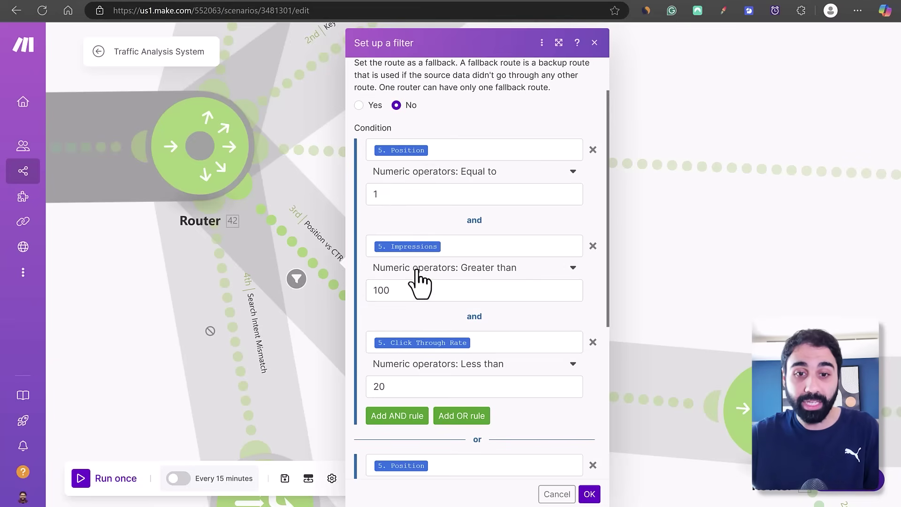
scroll(419, 280, down, 4)
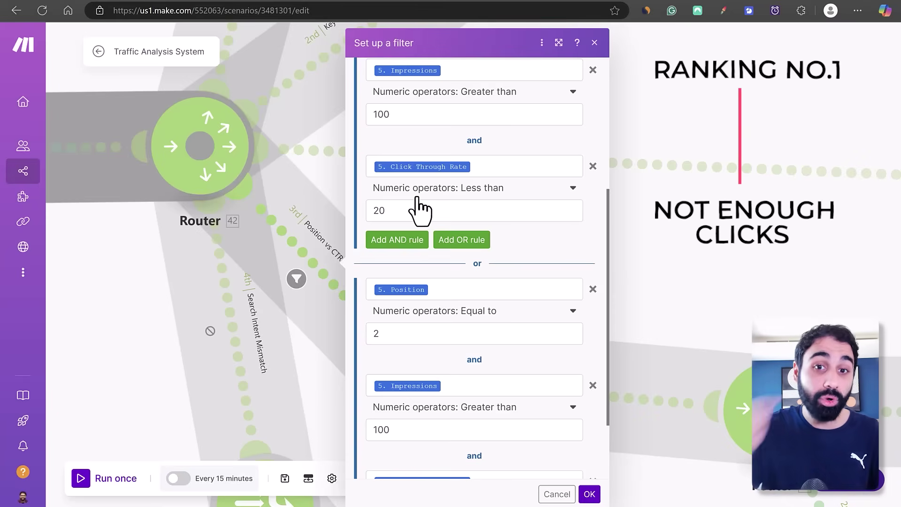
scroll(428, 223, down, 2)
scroll(424, 217, down, 1)
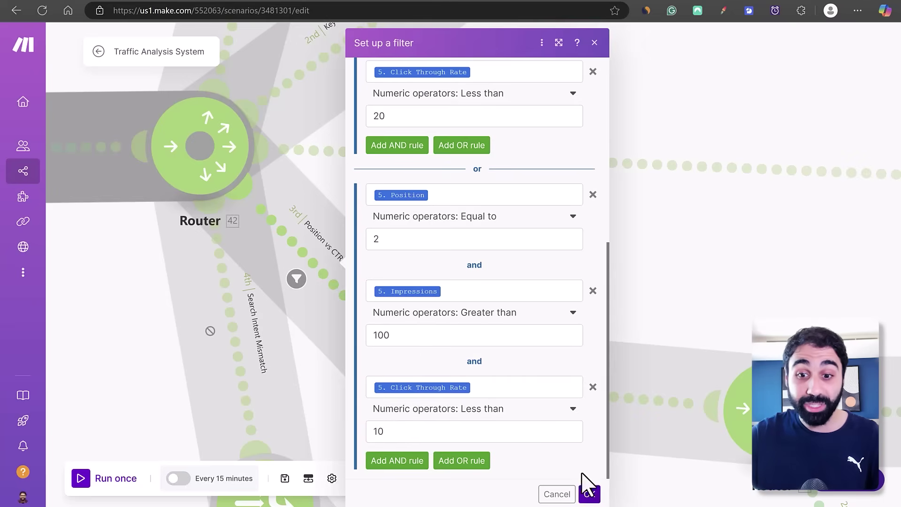
key(Return)
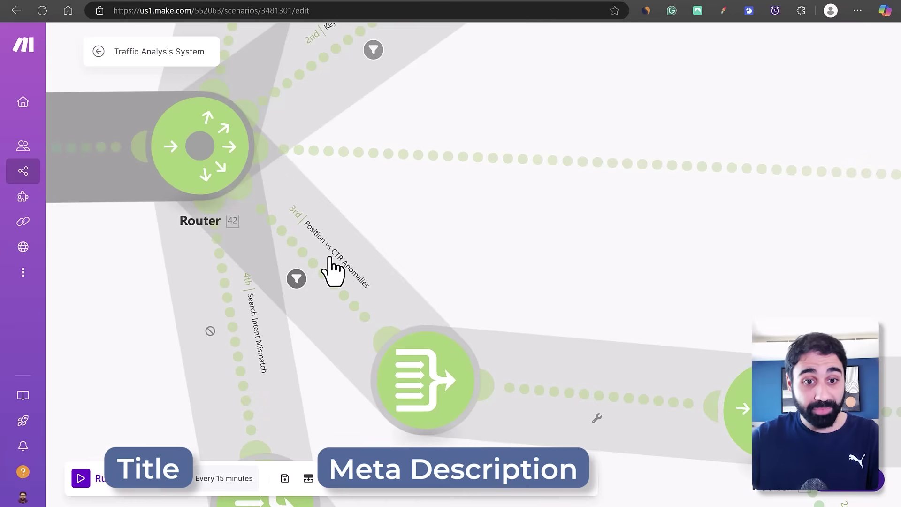
scroll(248, 335, up, 3)
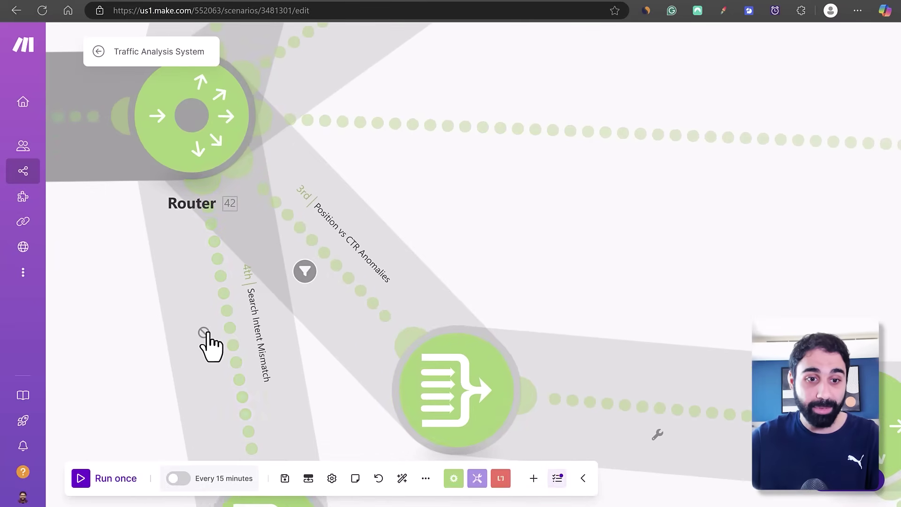
Step: Review the Search Intent Mismatch filter (Position ≤10, CTR under 1.5, Clicks over 10), then zoom out
click(252, 298)
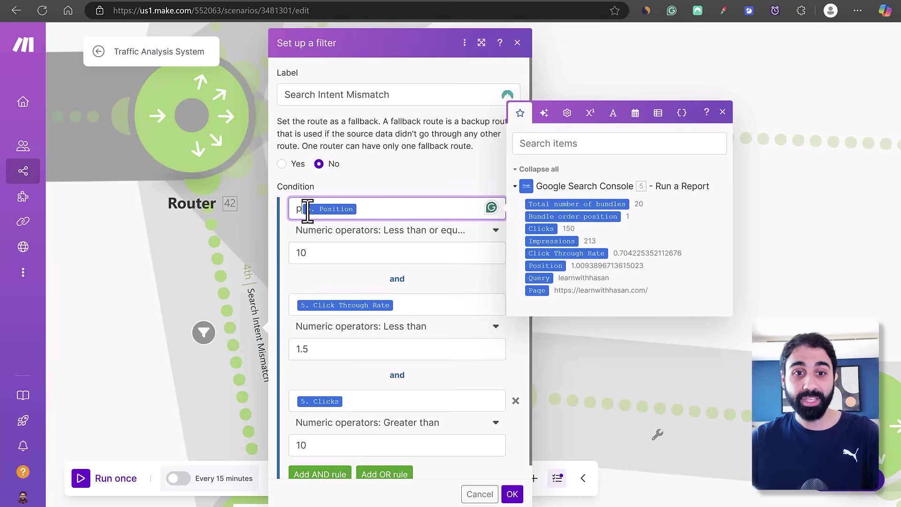
key(BackSpace)
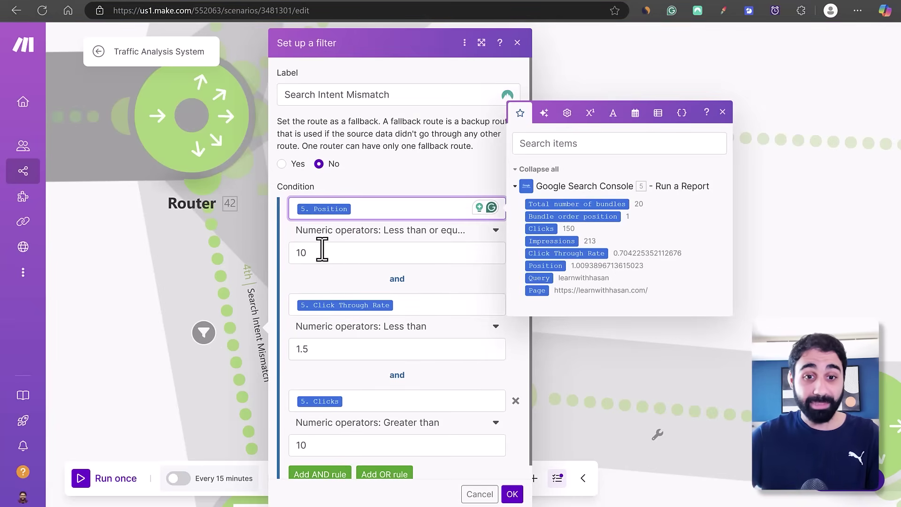
scroll(378, 328, down, 1)
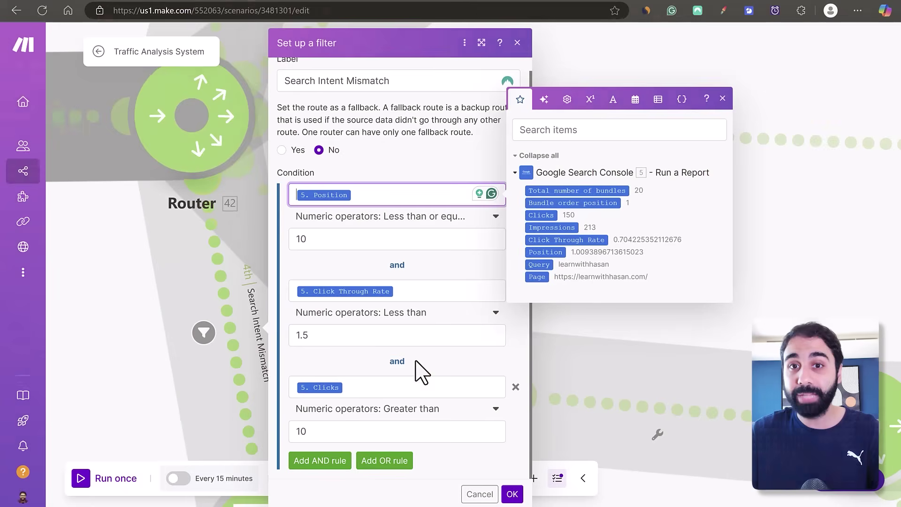
click(517, 43)
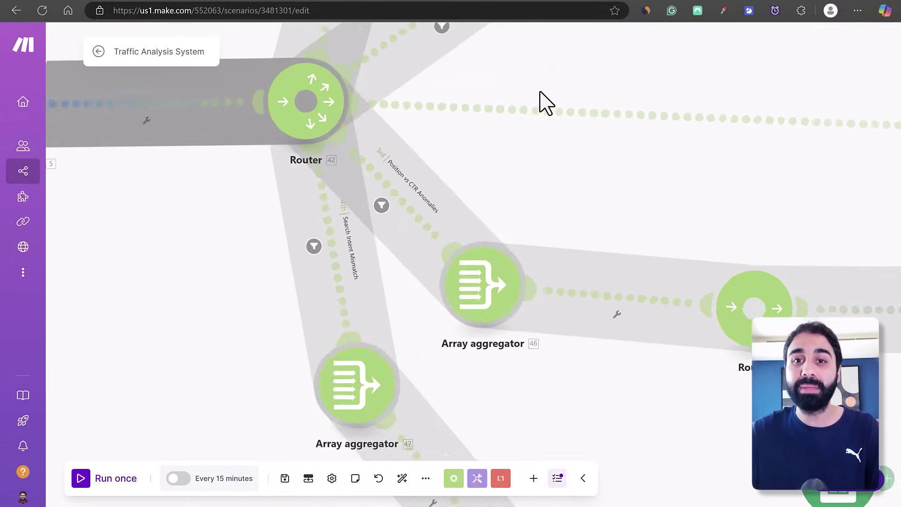
scroll(547, 104, down, 3)
drag(510, 192, 391, 242)
scroll(465, 209, down, 2)
scroll(392, 242, down, 3)
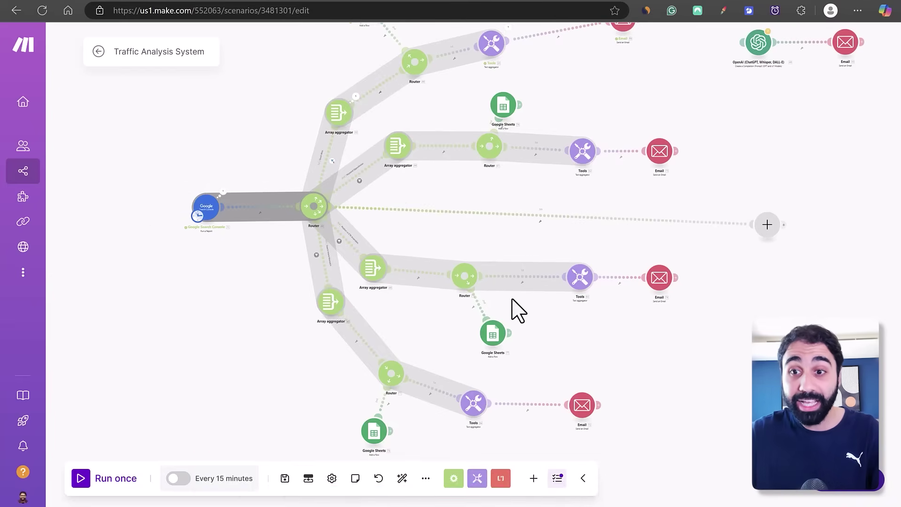
Step: Reposition the fifth route's empty module and label the route's new filter 'CTR Opportunities'
drag(767, 225, 527, 194)
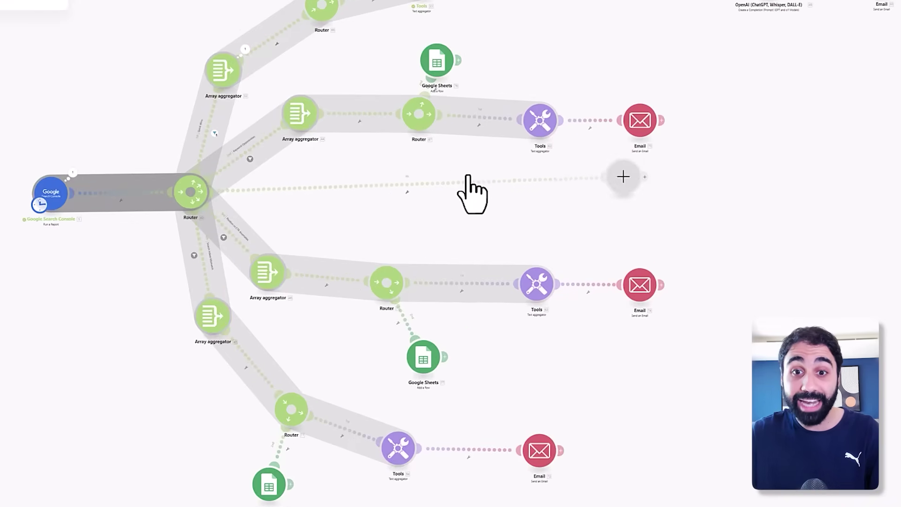
drag(469, 177, 733, 197)
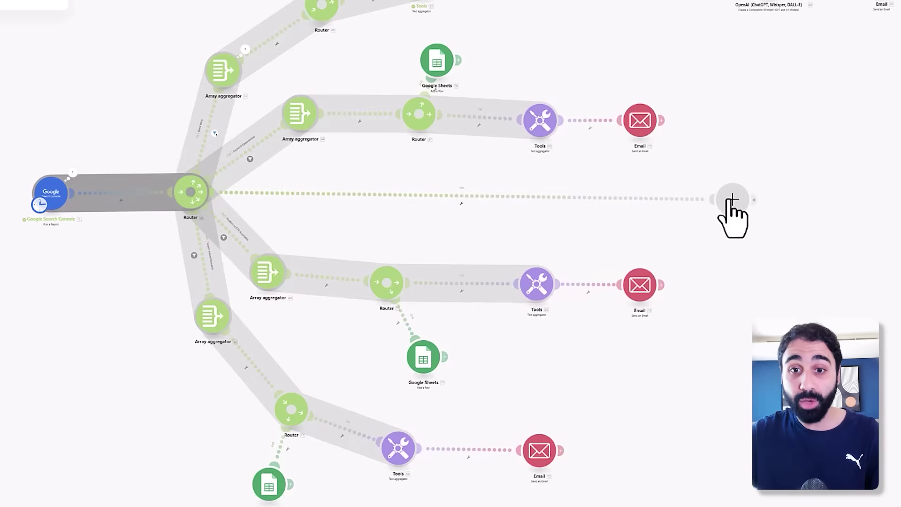
drag(731, 199, 388, 209)
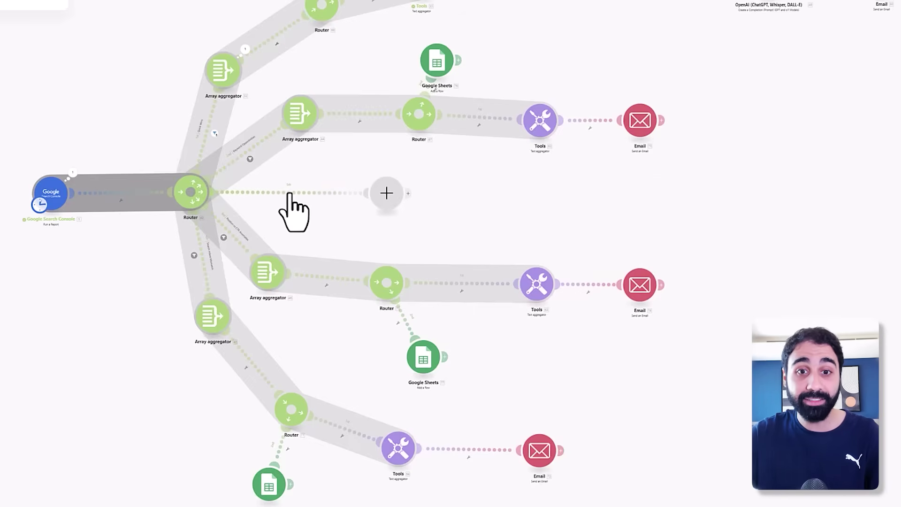
right_click(289, 194)
click(324, 207)
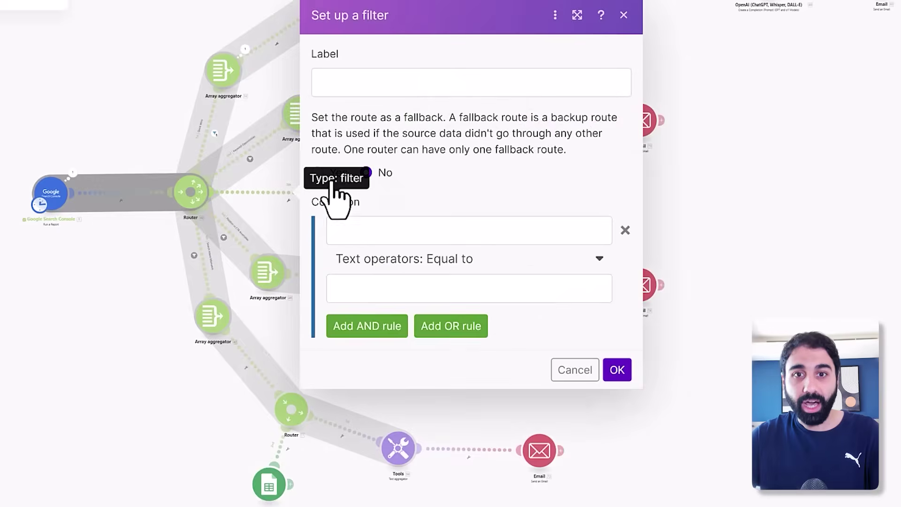
click(365, 86)
text(CTR Opportunities)
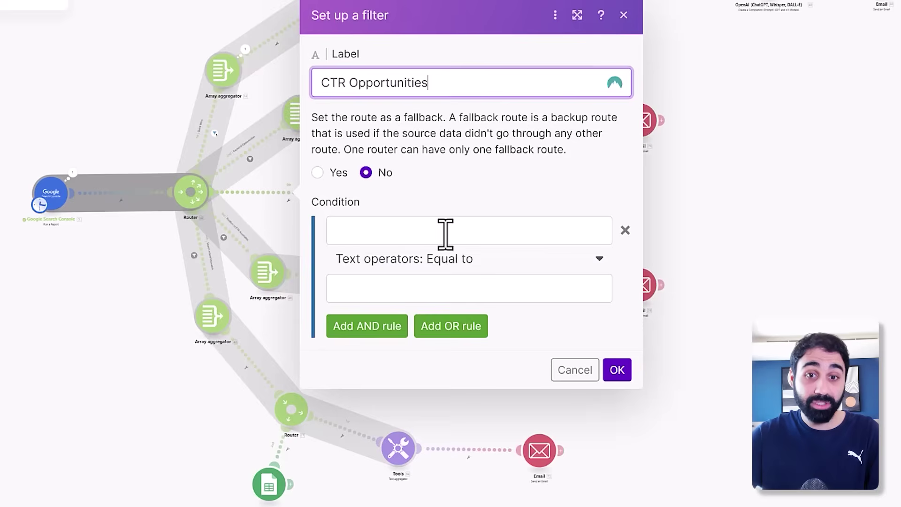
Step: Check the Google Search Console output bundles for field names, then return to the filter
click(445, 234)
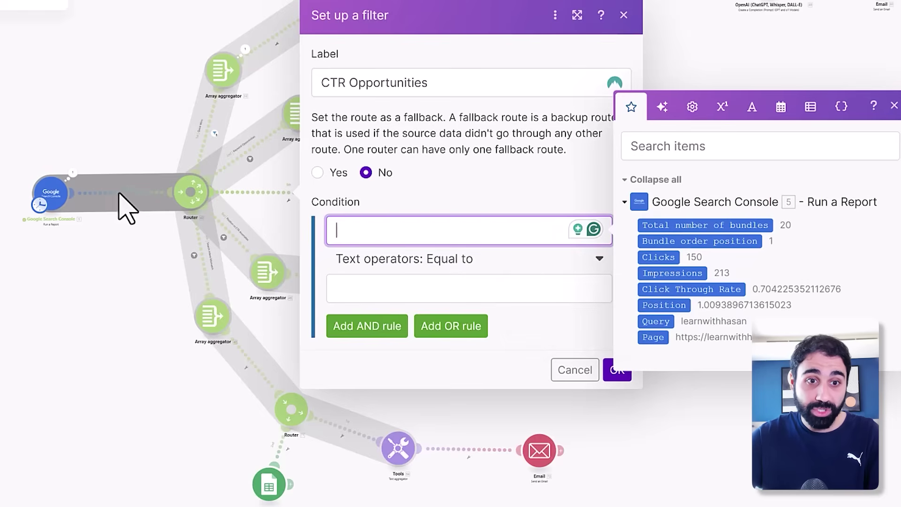
click(72, 175)
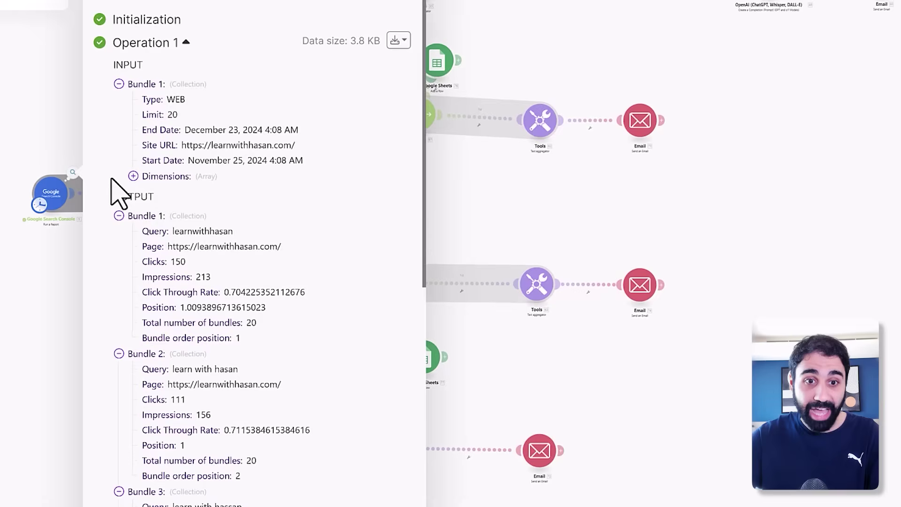
scroll(172, 220, down, 5)
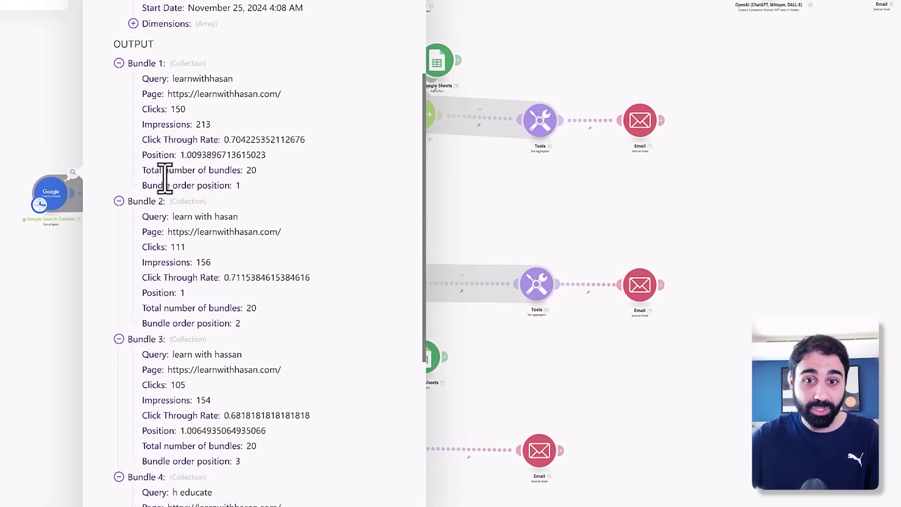
click(469, 192)
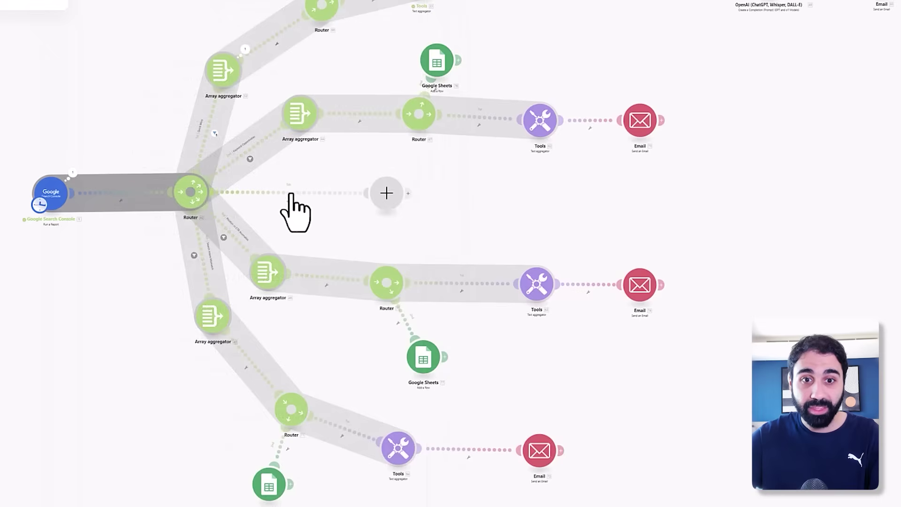
click(288, 197)
Step: Set the first condition to Position numeric less than 11
click(531, 230)
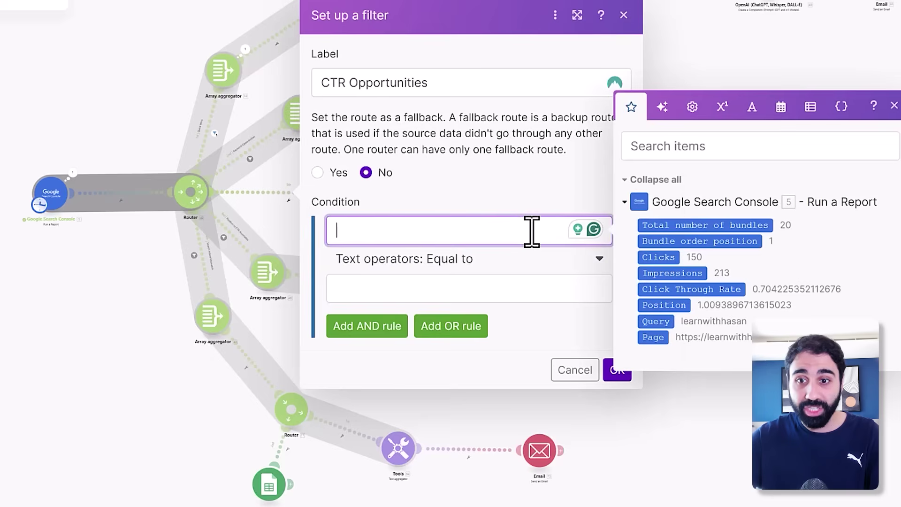
click(664, 306)
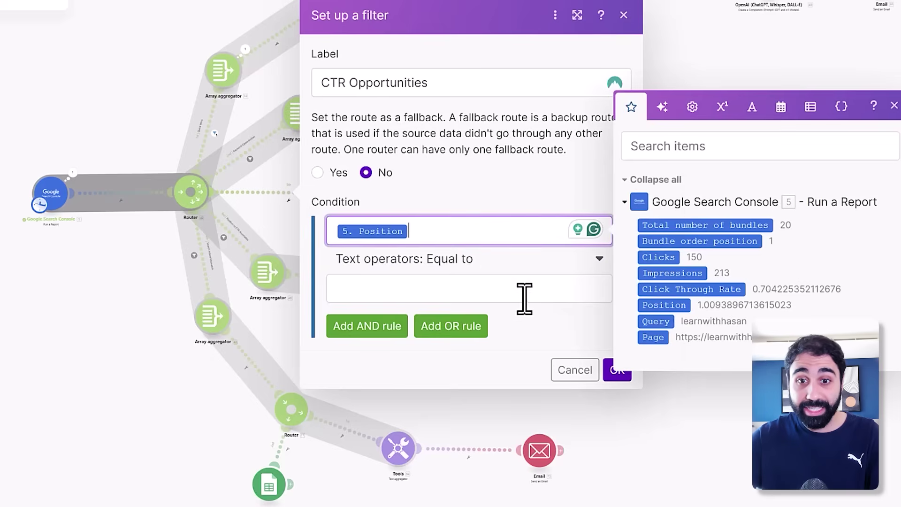
click(464, 261)
scroll(465, 277, down, 5)
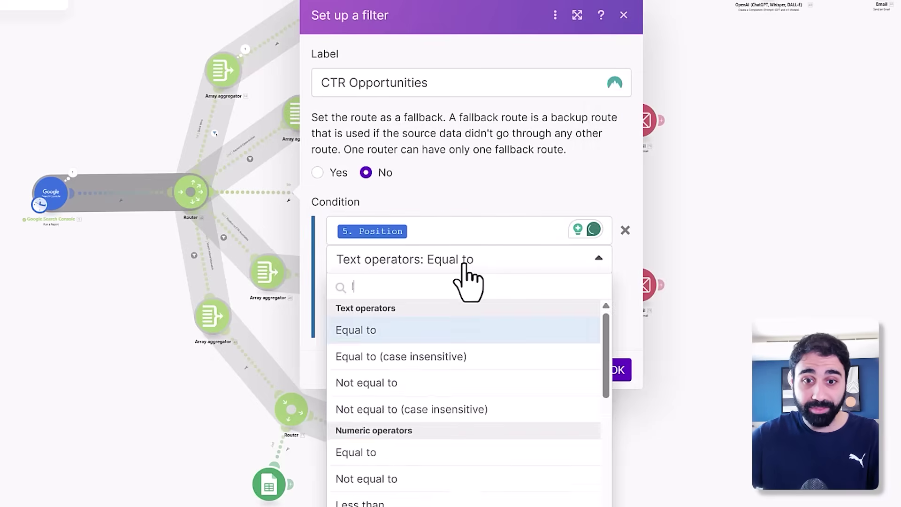
click(515, 292)
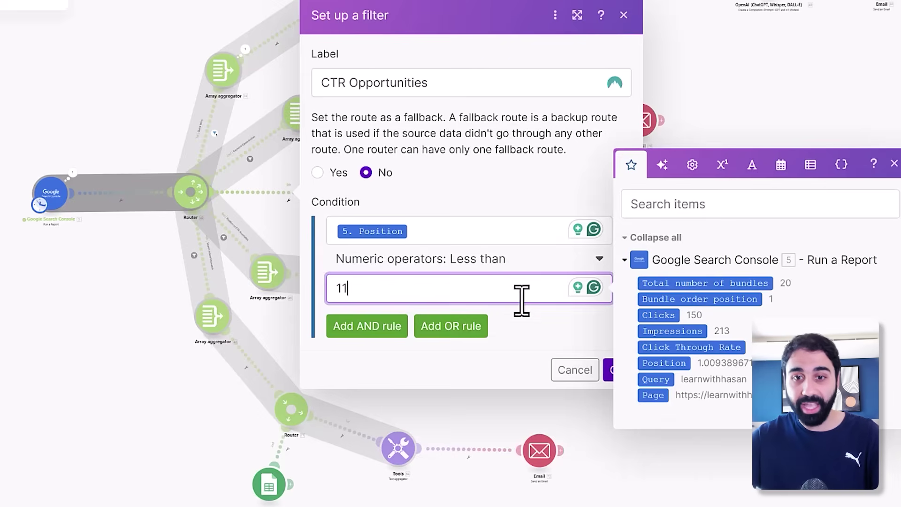
Step: Add an AND condition: Click Through Rate numeric less than 1.5
click(378, 329)
click(378, 328)
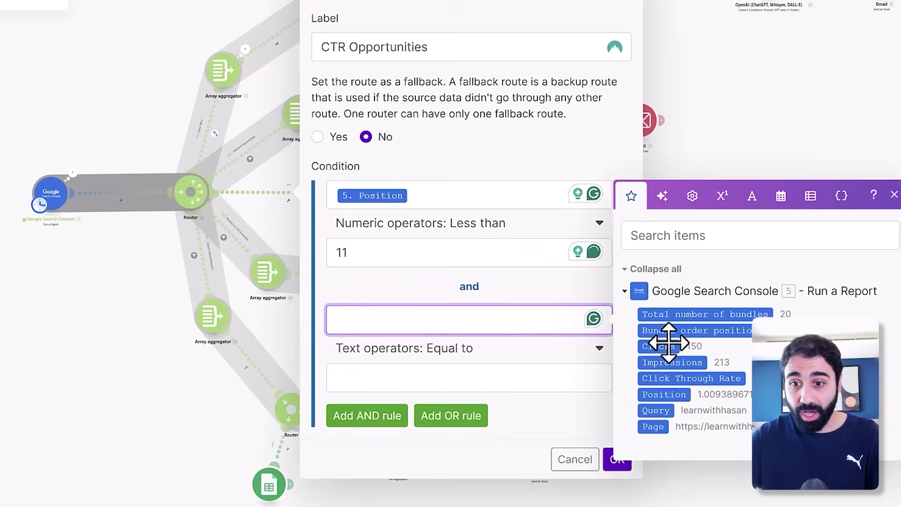
click(691, 378)
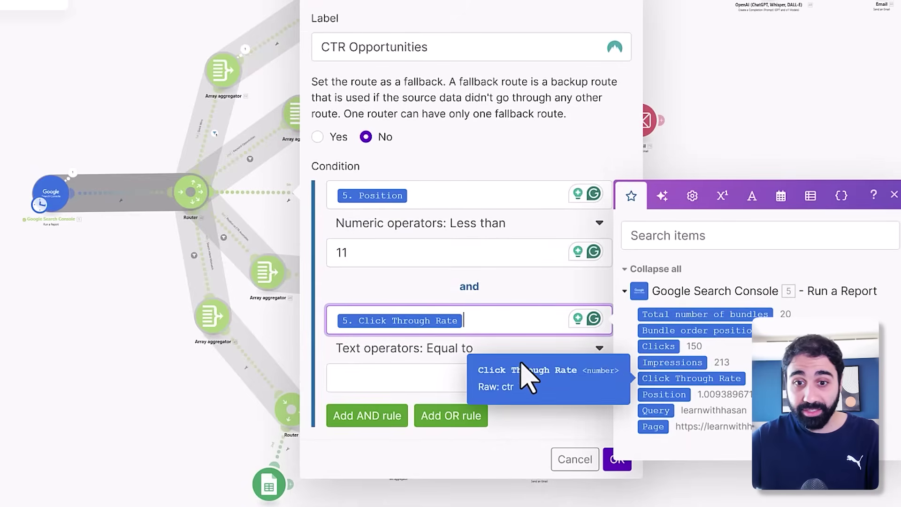
click(429, 351)
text(le)
key(Return)
click(421, 383)
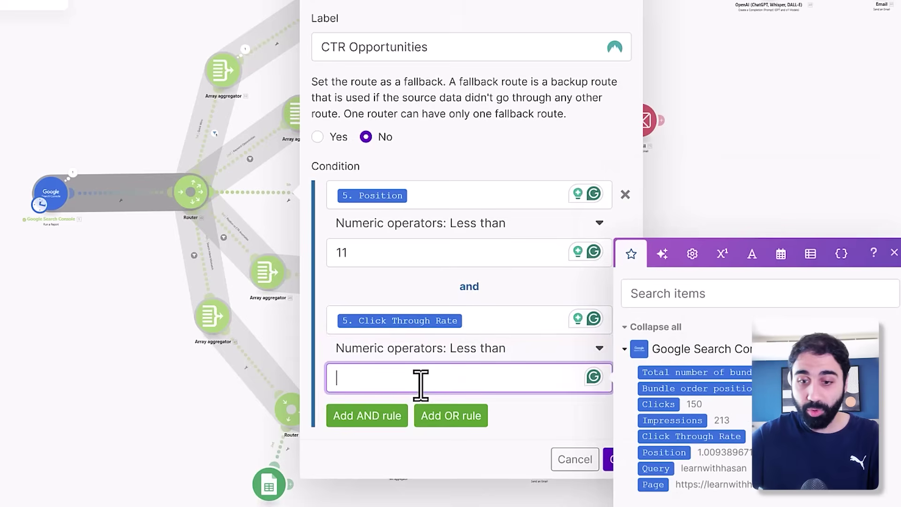
Step: Add a third AND condition: Impressions numeric greater than 100
click(381, 415)
click(489, 400)
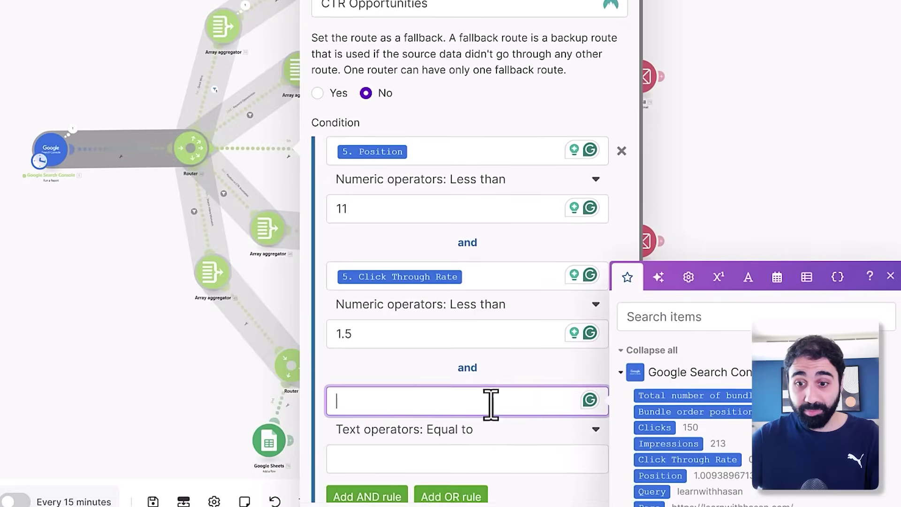
click(676, 441)
click(470, 427)
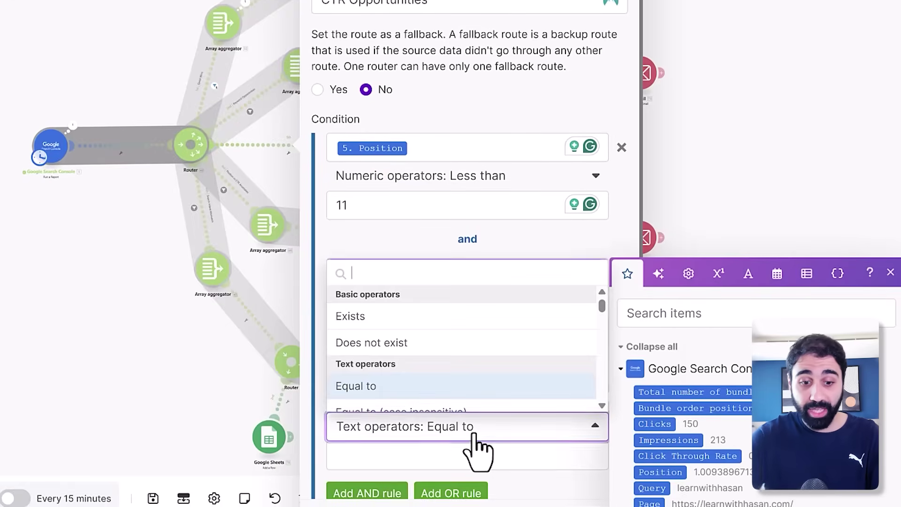
text(gr)
key(Return)
click(426, 452)
text(100)
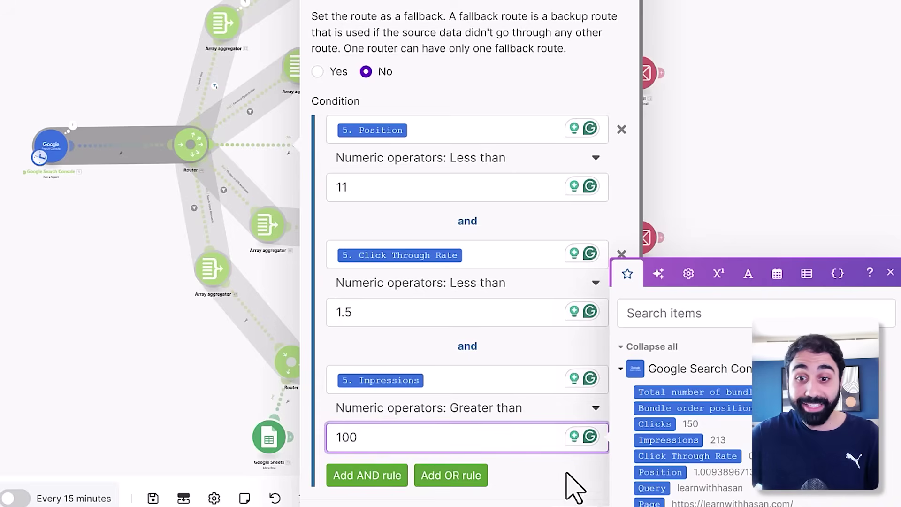
click(576, 493)
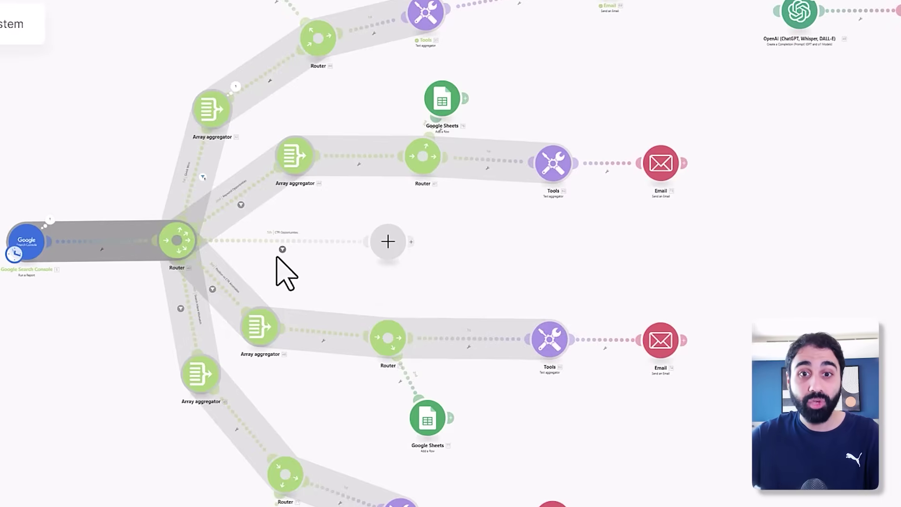
Step: Add an Array aggregator to the CTR Opportunities route, grouped by Query
click(388, 242)
text(array)
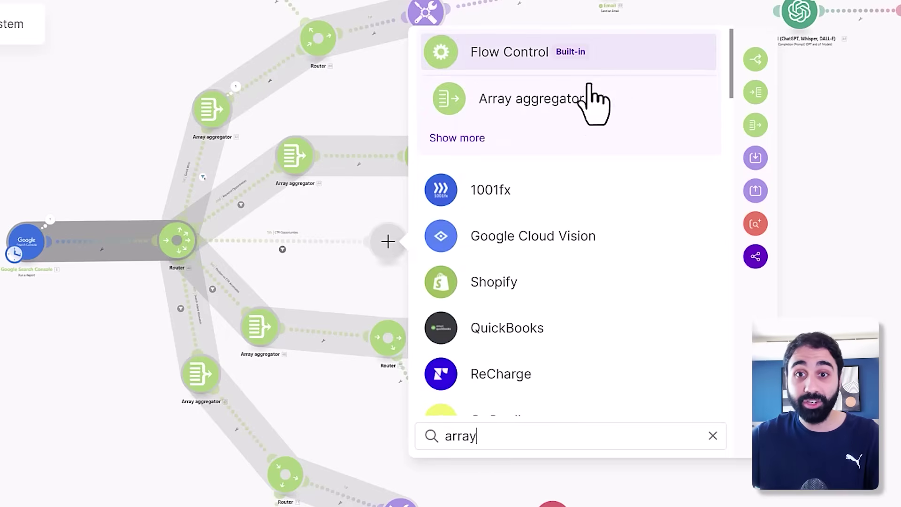
click(593, 101)
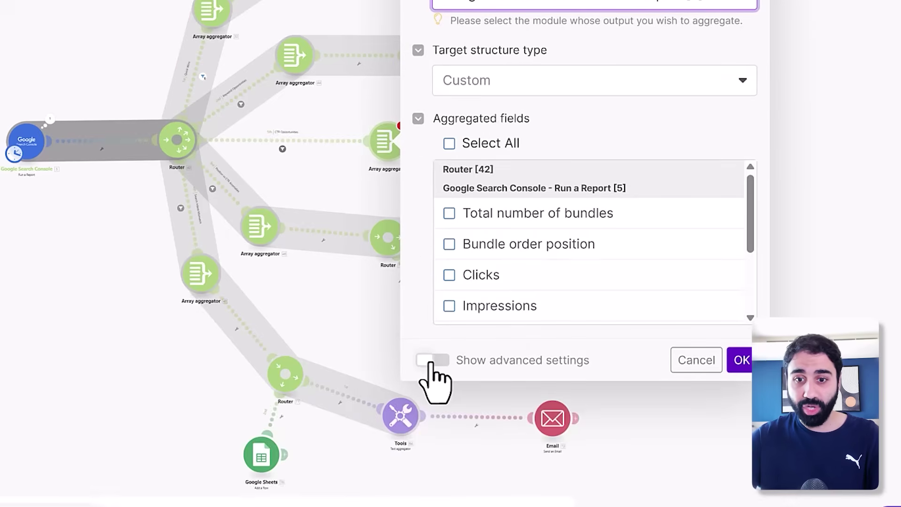
click(431, 362)
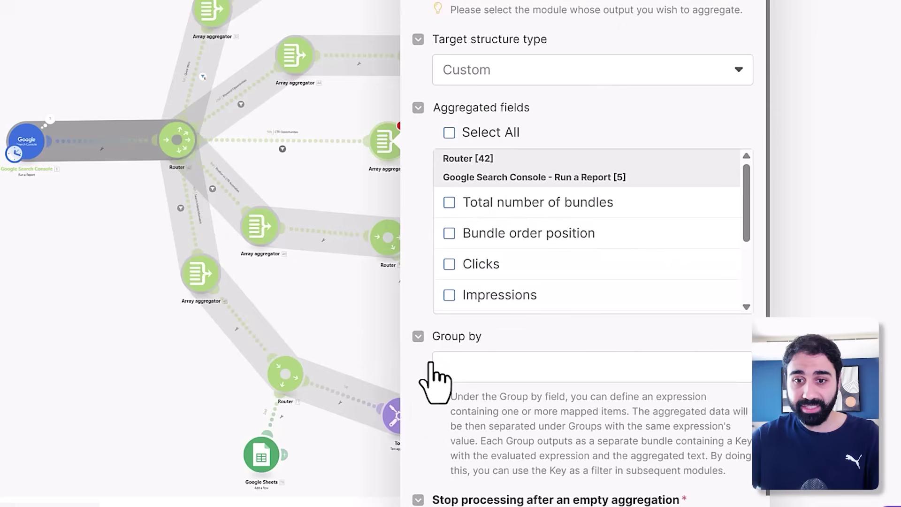
click(488, 364)
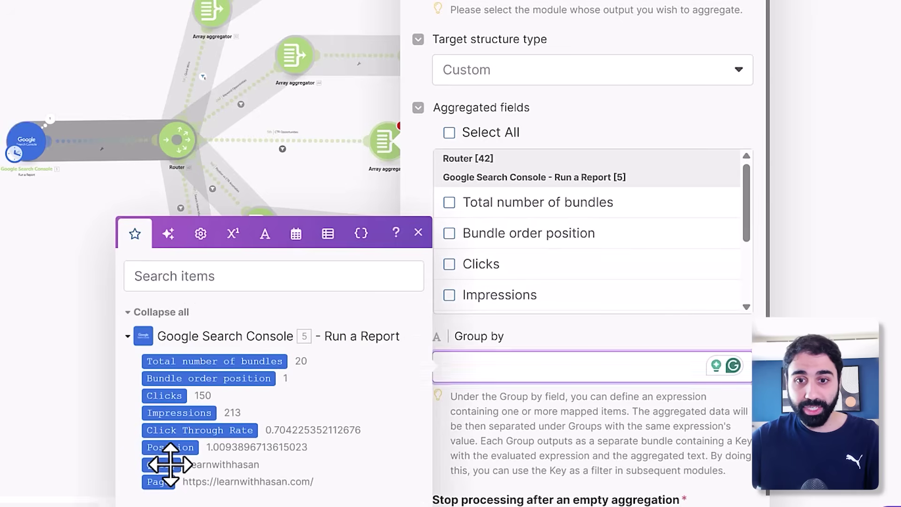
drag(161, 465, 619, 357)
Step: Tick Page, Query, Position, Impressions and Clicks as the aggregated fields
scroll(648, 282, down, 3)
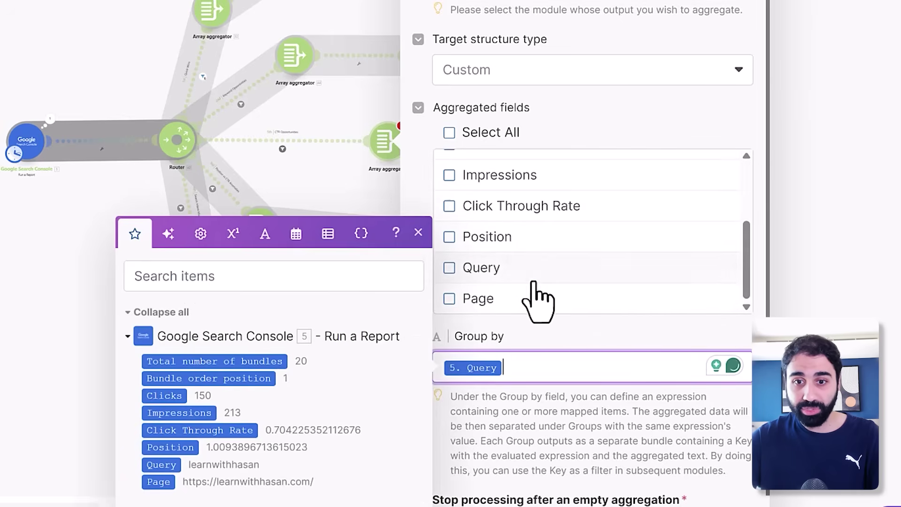
click(449, 299)
click(450, 268)
click(449, 236)
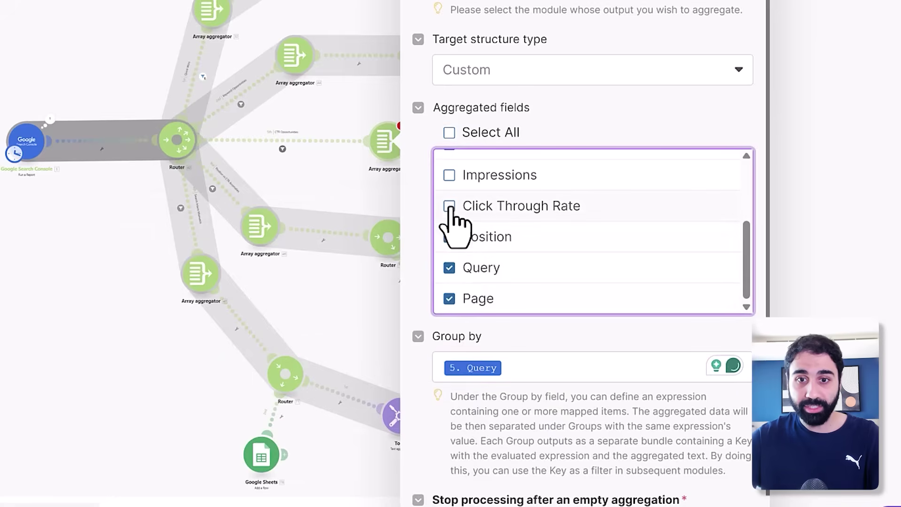
click(449, 174)
scroll(470, 225, up, 2)
click(449, 226)
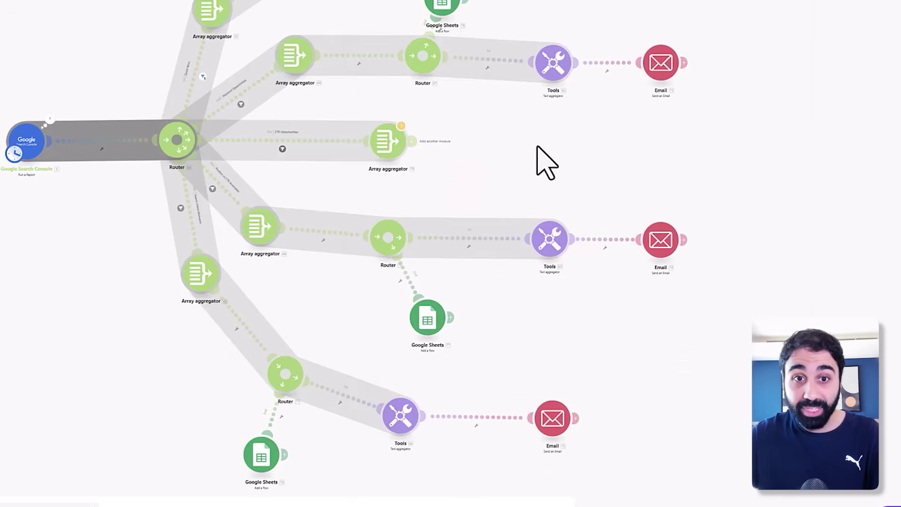
Step: Add a Router after the CTR aggregator and spread its two branch placeholders apart
scroll(531, 188, up, 3)
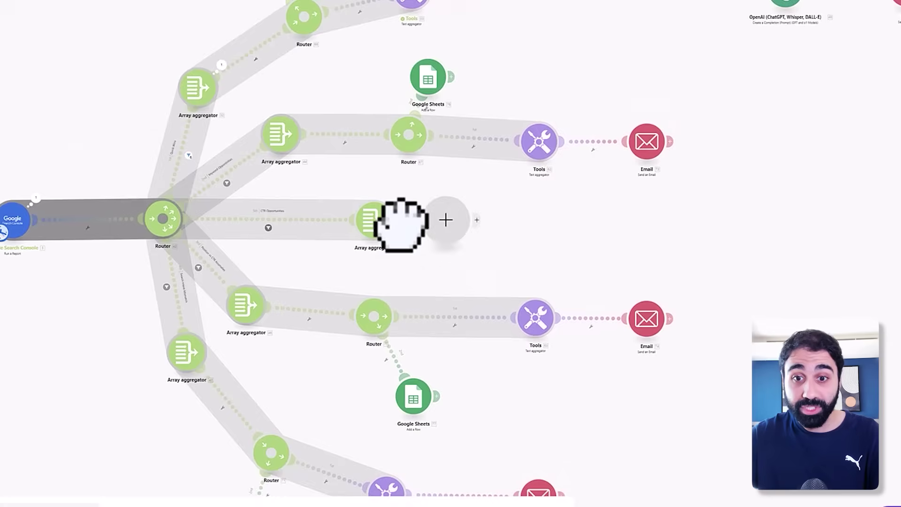
click(458, 221)
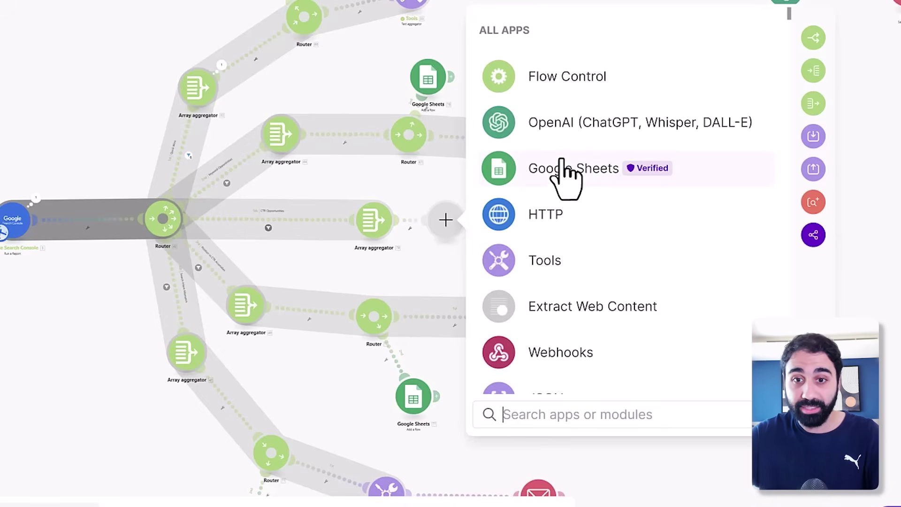
text(ou)
key(Return)
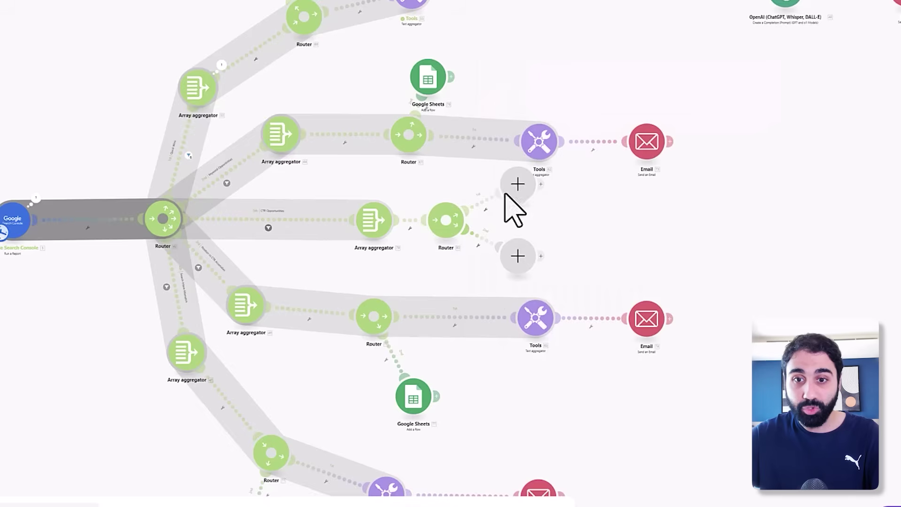
drag(700, 227, 776, 221)
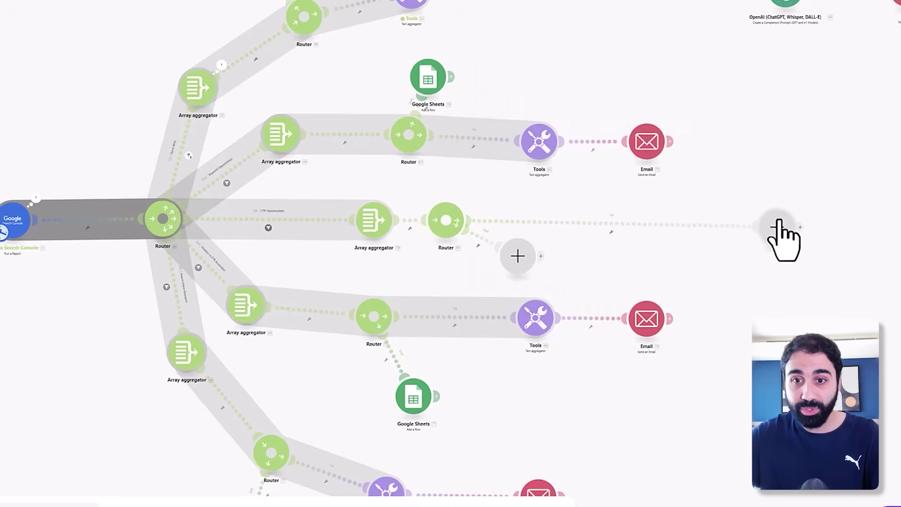
drag(519, 256, 543, 256)
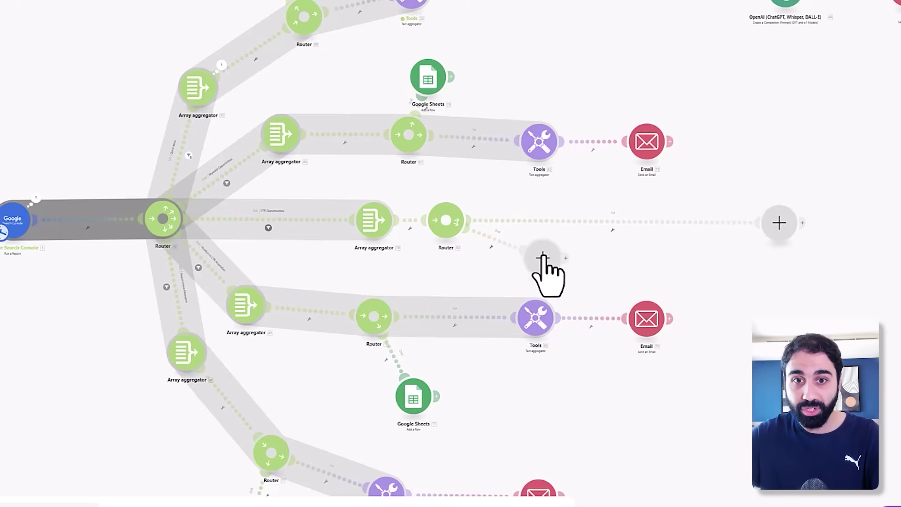
Step: Put a Google Sheets Add a Row module on the lower branch
click(543, 258)
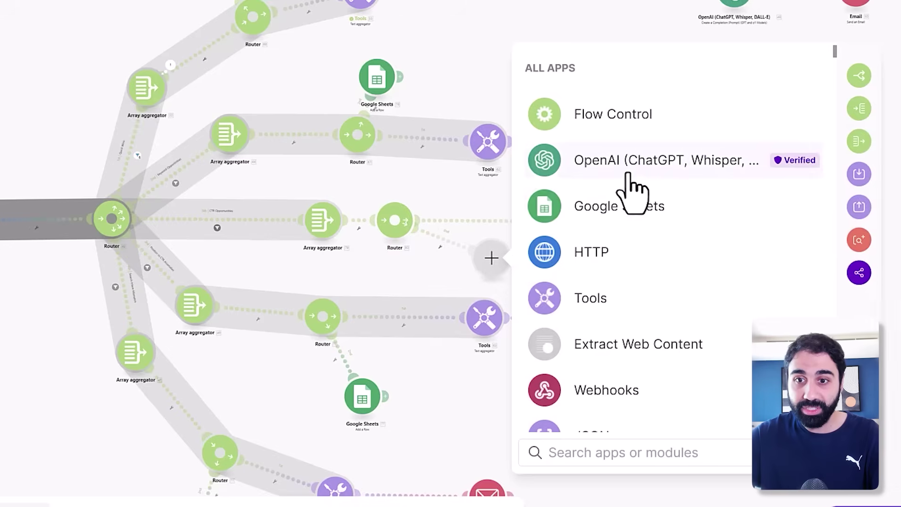
click(615, 217)
click(619, 211)
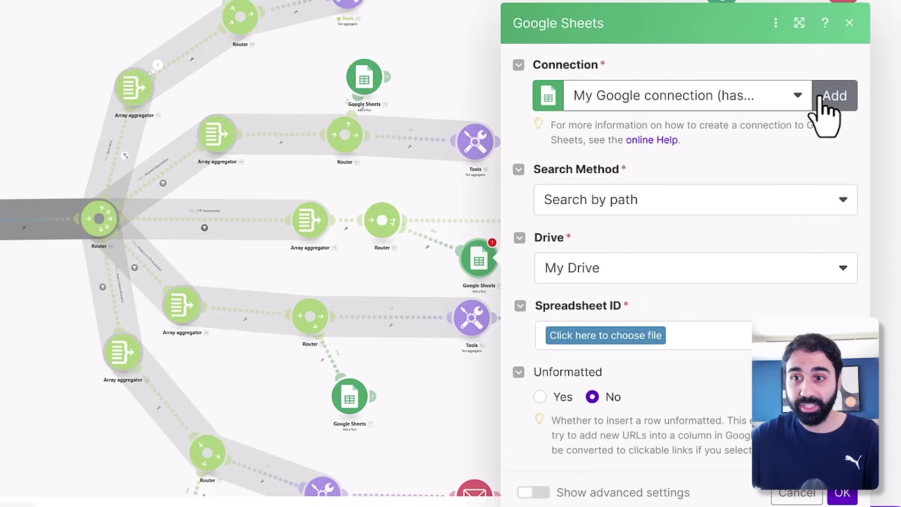
Step: Keep the existing Google connection and select the Weekly SEO Analysis spreadsheet
click(776, 103)
click(735, 100)
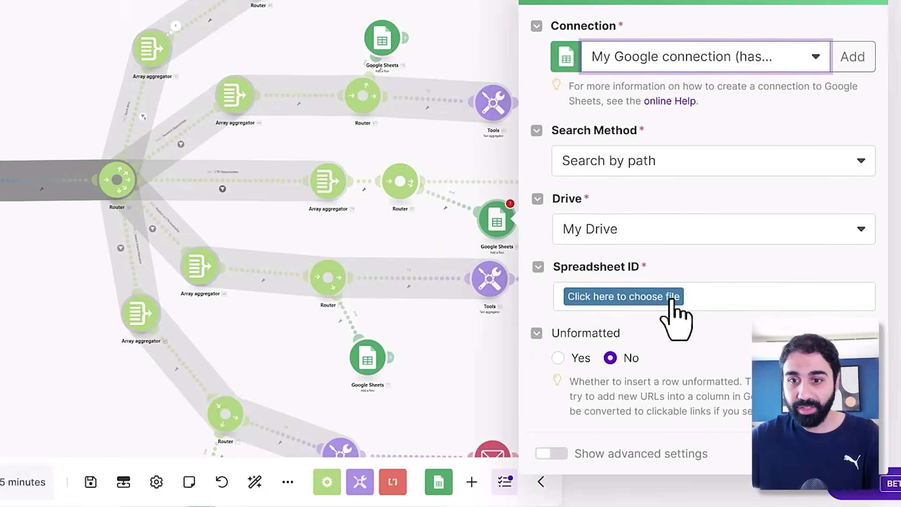
click(662, 296)
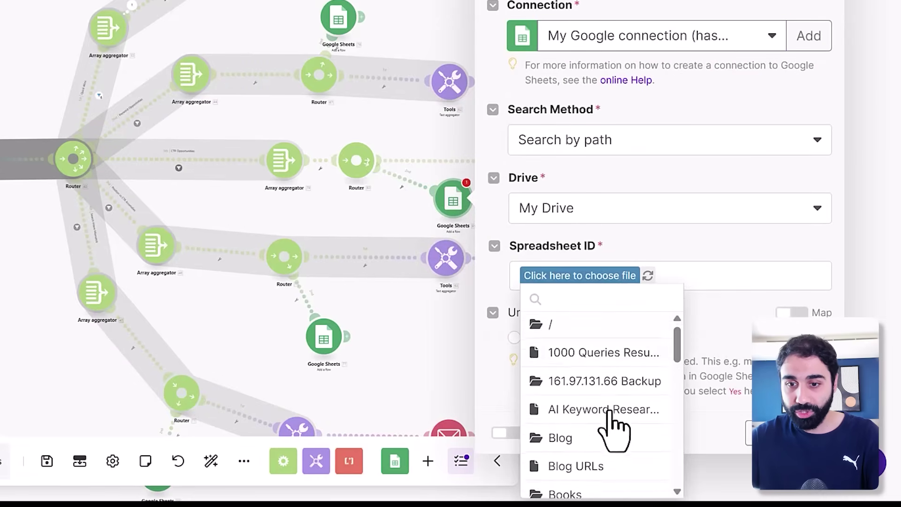
scroll(613, 429, down, 10)
click(596, 462)
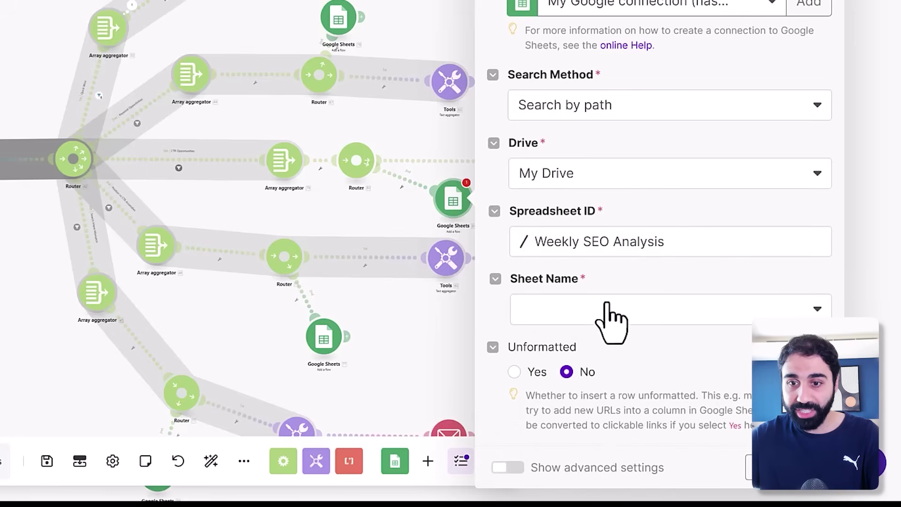
Step: Duplicate the Intent sheet and rename the copy CTR
click(611, 316)
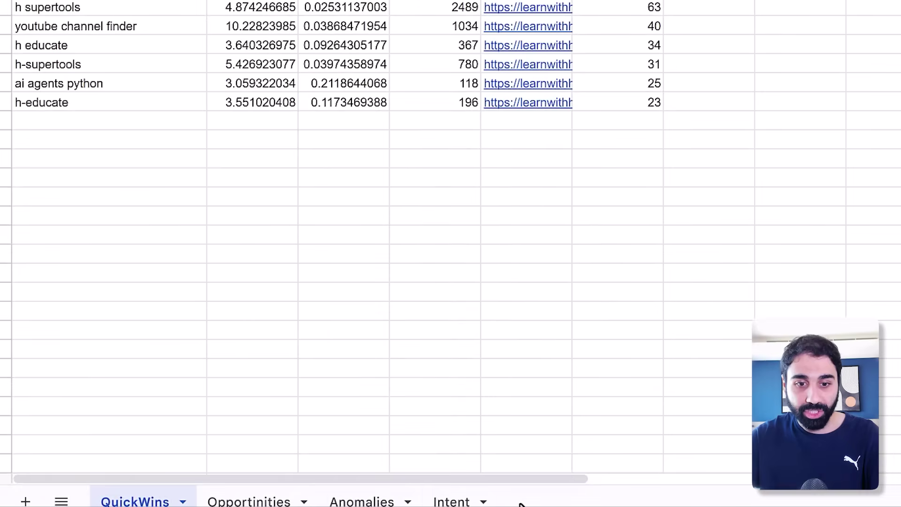
click(484, 501)
click(471, 219)
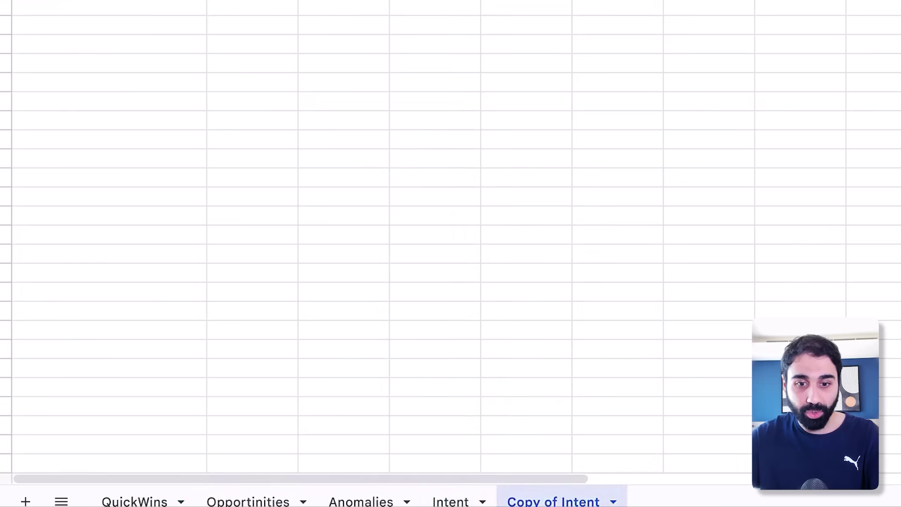
double_click(554, 501)
text(CTR)
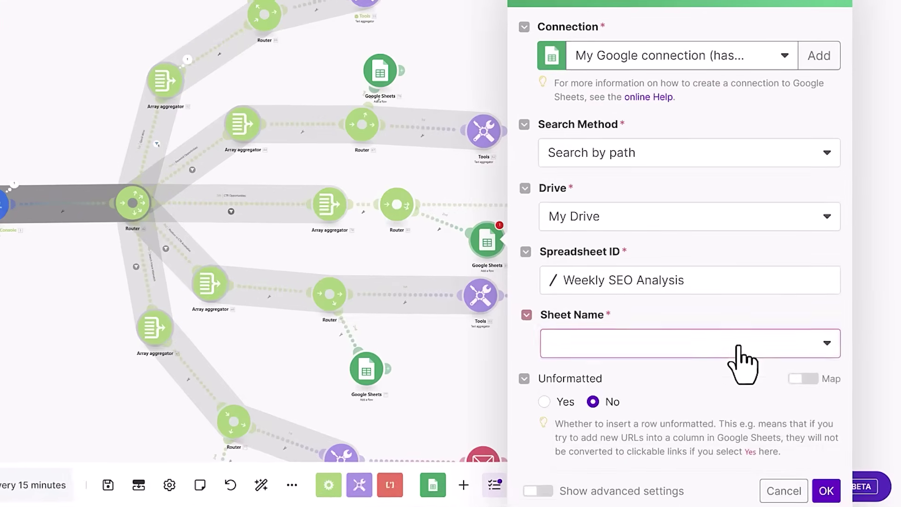
Step: Reload the sheet list and set CTR as the target sheet
click(765, 371)
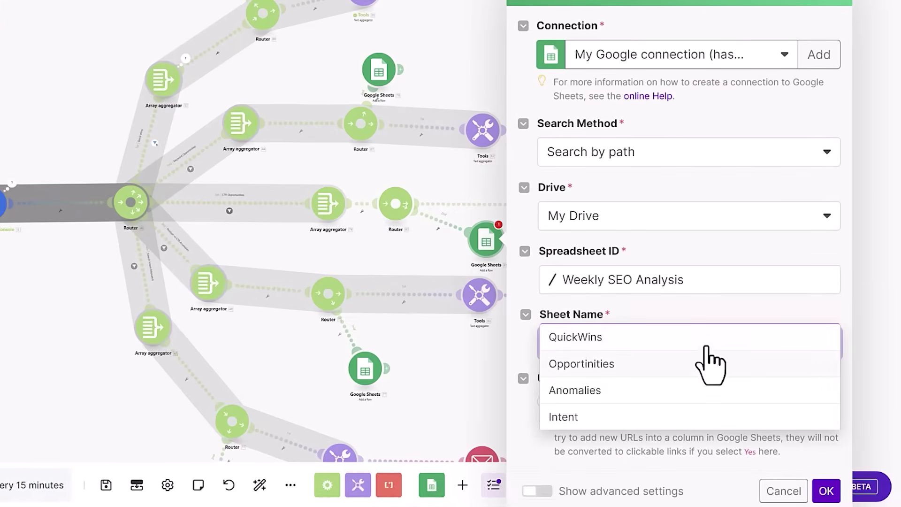
click(699, 325)
click(672, 350)
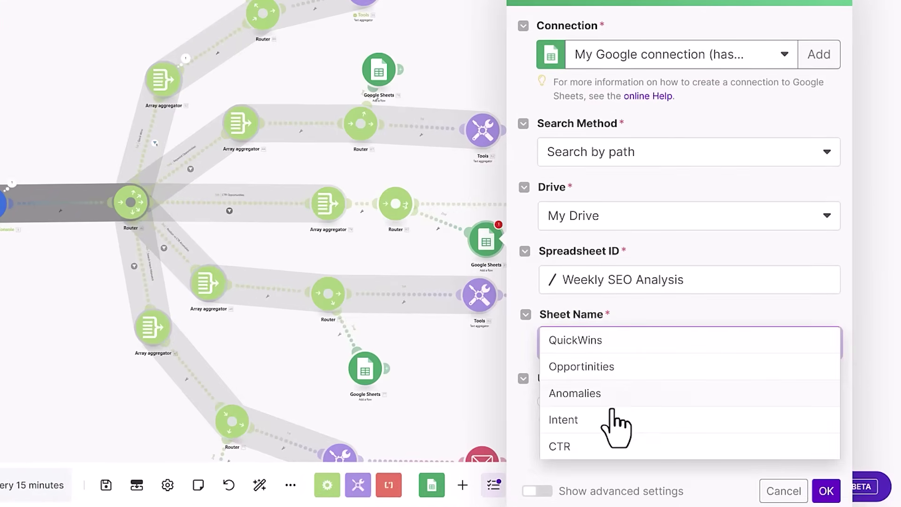
click(611, 446)
scroll(694, 358, down, 2)
scroll(624, 295, up, 1)
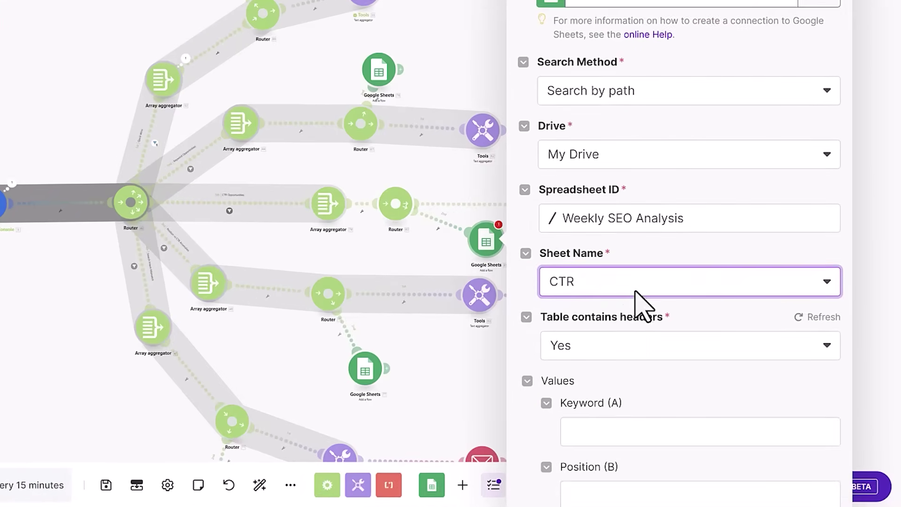
scroll(641, 310, down, 6)
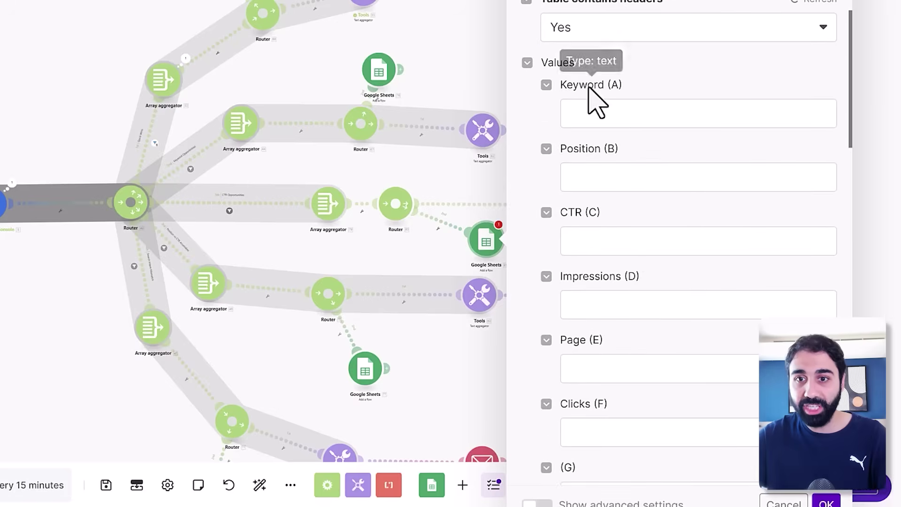
Step: Map Key to Keyword (A), Position to Position (B) and Click Through Rate to CTR (C)
click(587, 114)
click(298, 155)
click(616, 180)
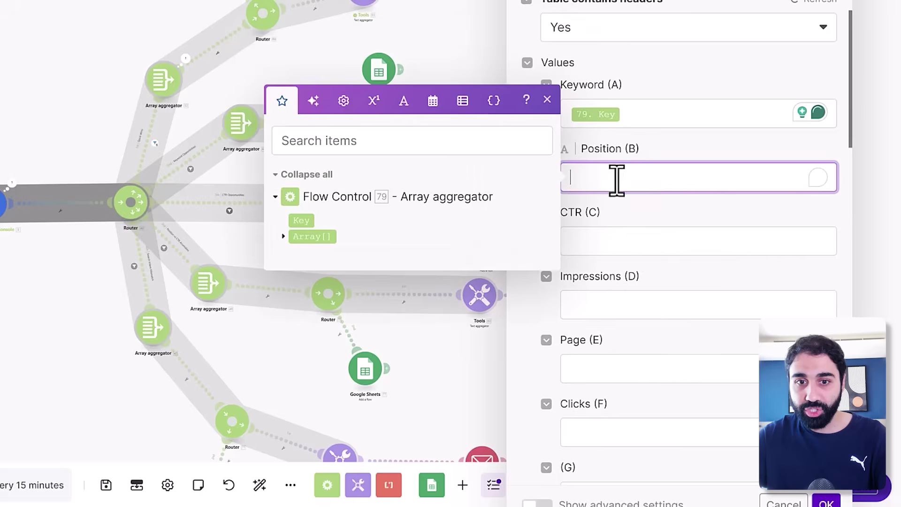
click(284, 237)
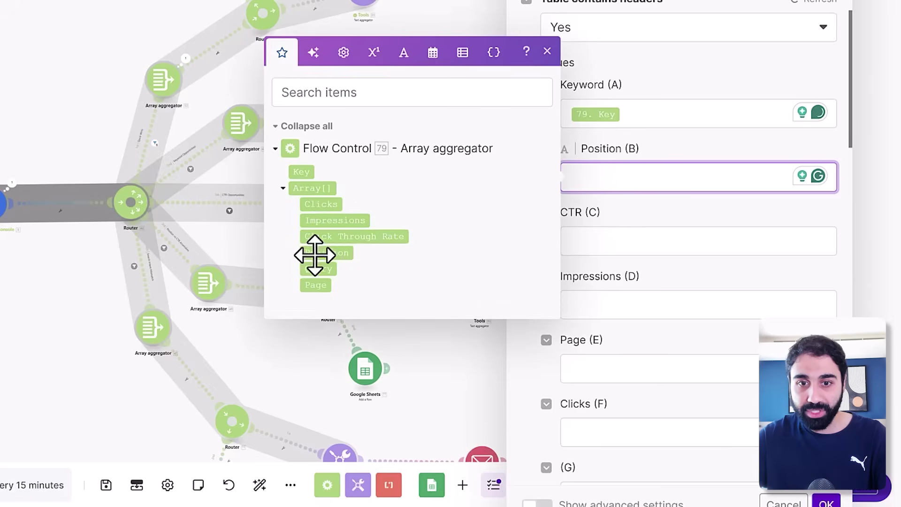
click(324, 252)
click(600, 247)
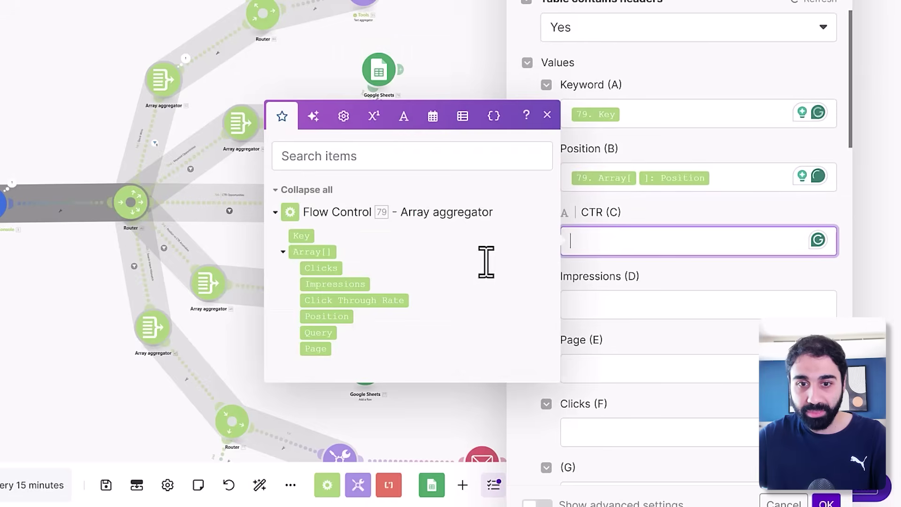
drag(338, 300, 610, 242)
Step: Map Impressions, Page and Clicks from Array aggregator [79] into columns D–F, then confirm
click(587, 314)
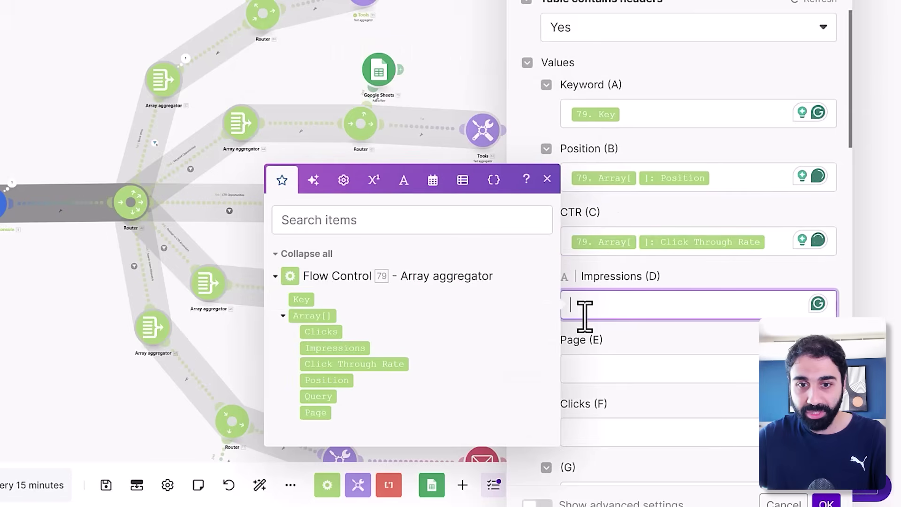
click(359, 350)
click(634, 375)
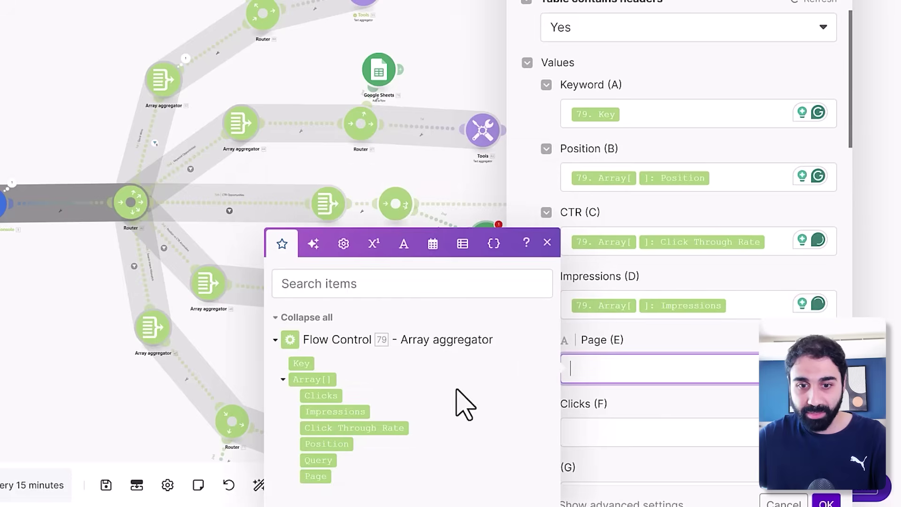
click(317, 476)
click(603, 437)
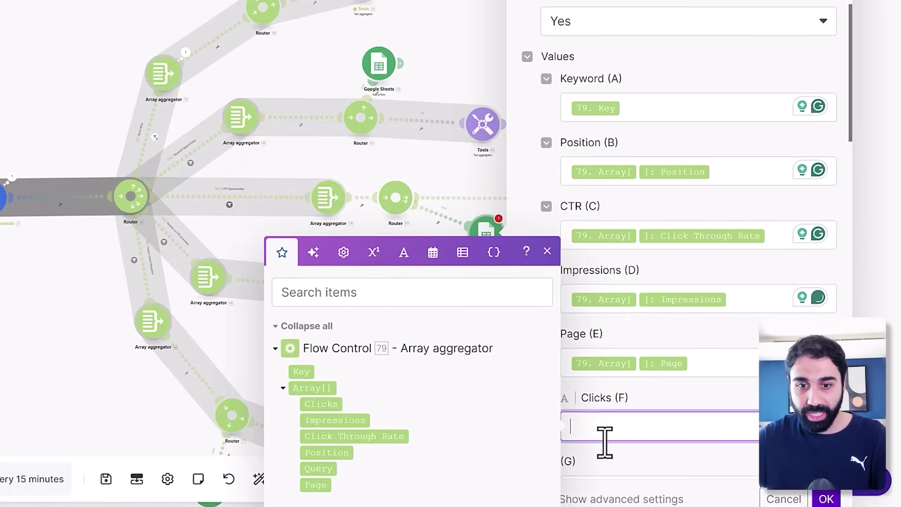
drag(322, 399, 627, 422)
click(830, 498)
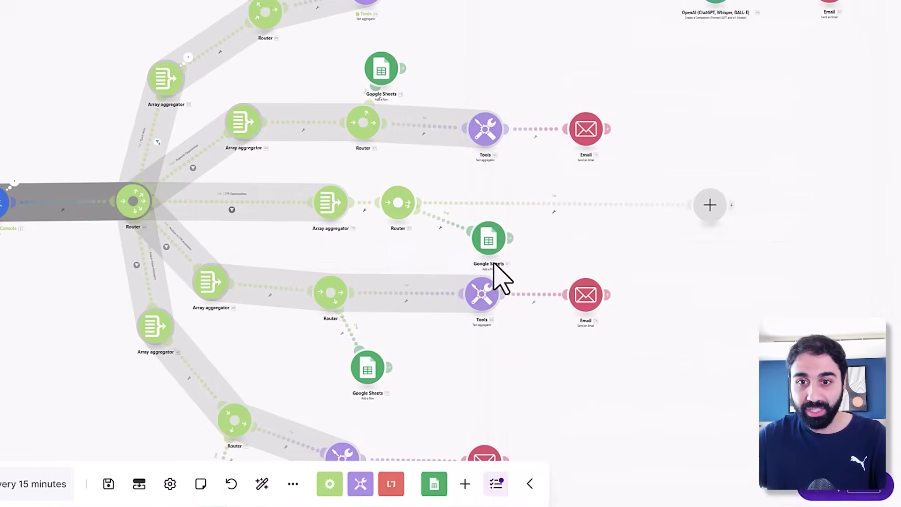
Step: Add a Text aggregator as the new step on the CTR route
scroll(511, 296, up, 3)
drag(727, 287, 607, 277)
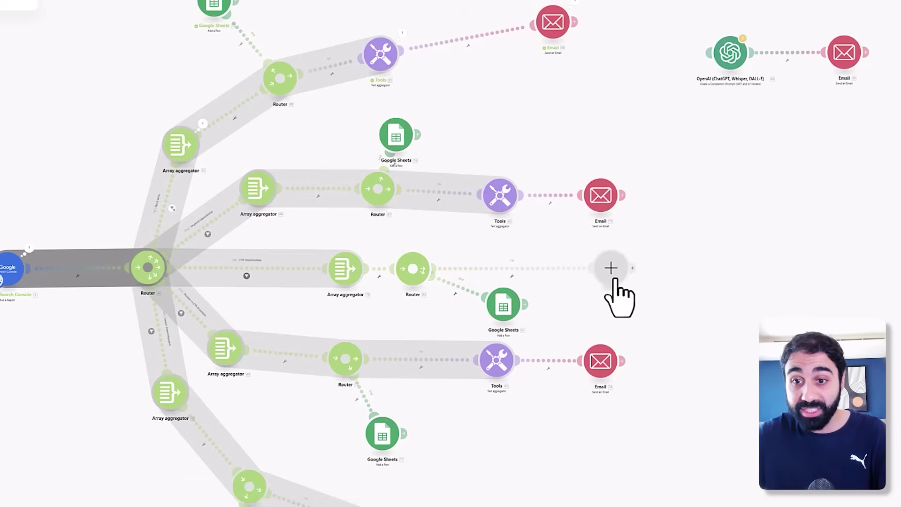
click(612, 280)
text(text agg)
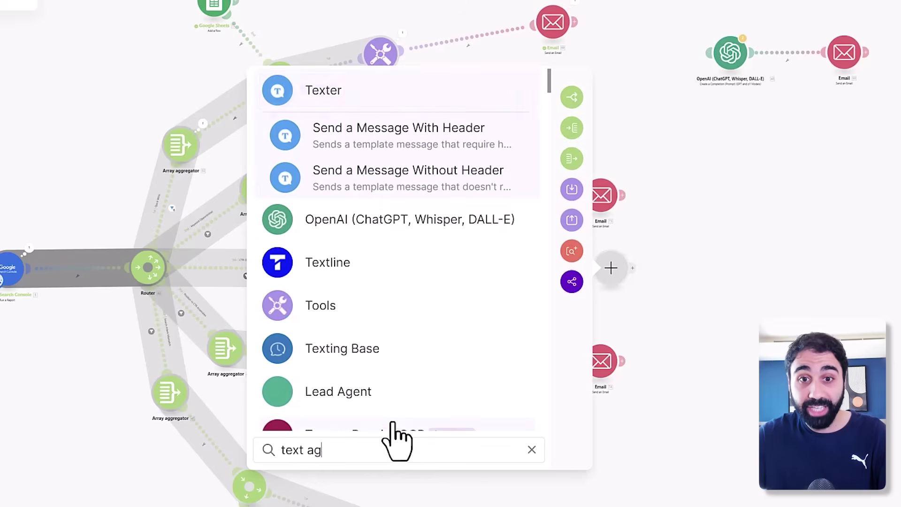
click(425, 141)
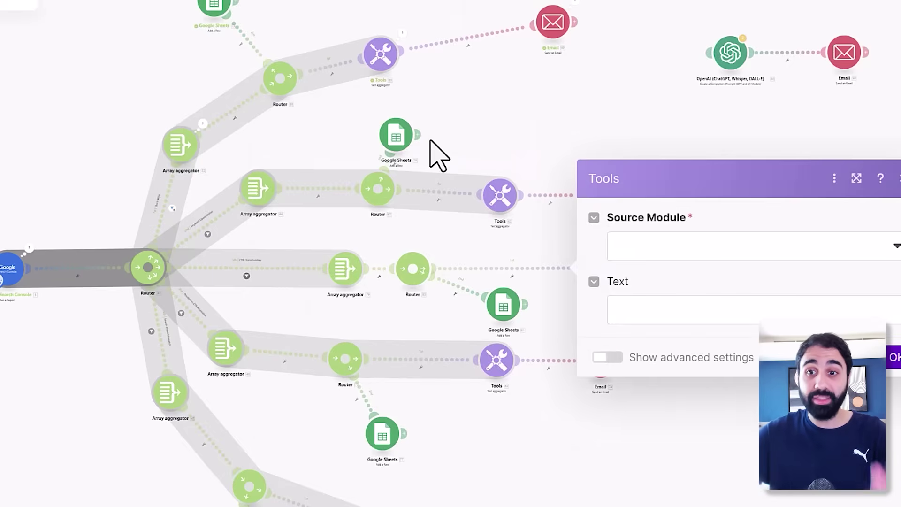
Step: Set the Text aggregator source to Array aggregator [79] with New row as row separator
click(685, 247)
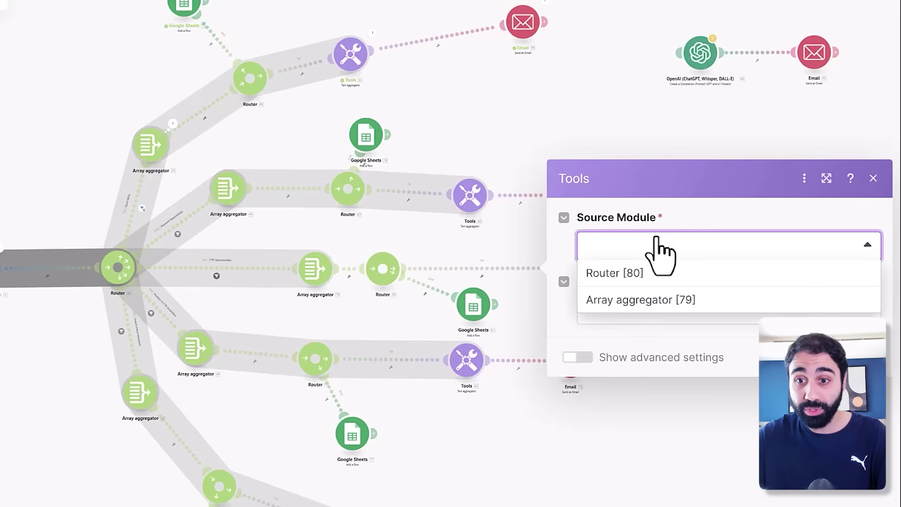
click(687, 303)
click(633, 318)
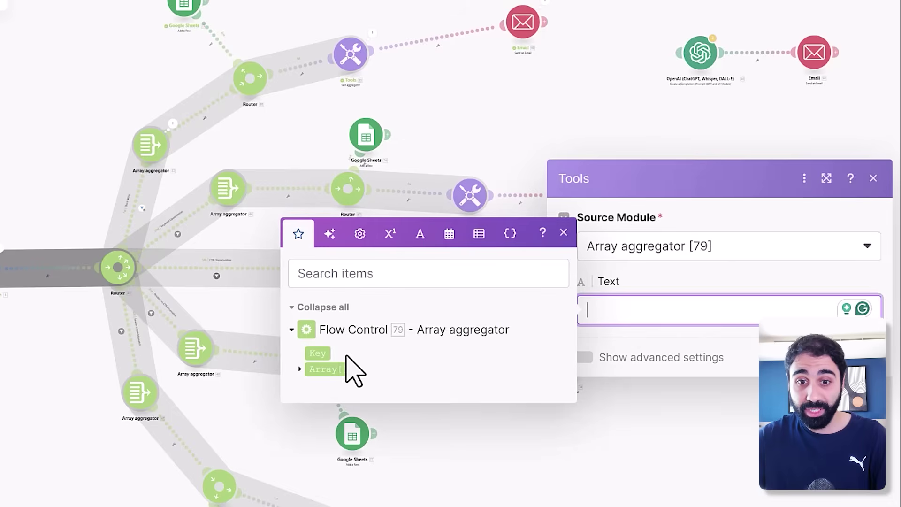
click(576, 358)
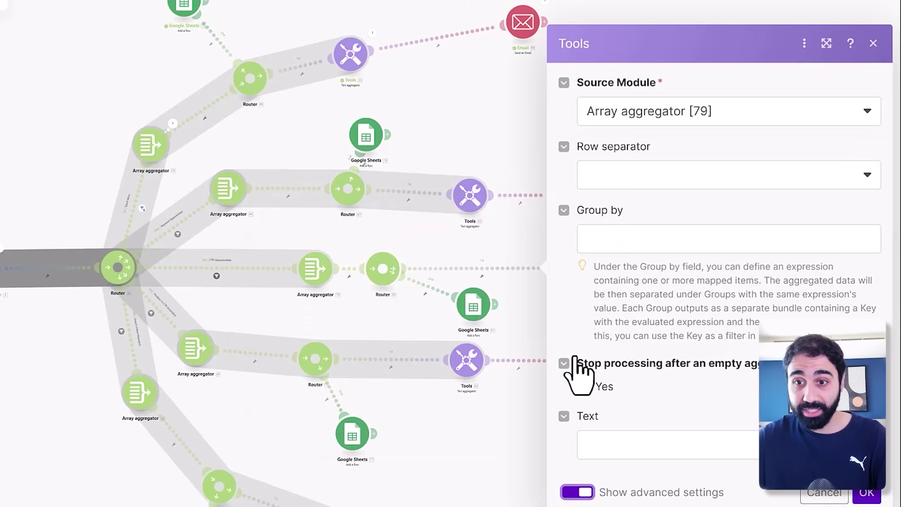
click(735, 182)
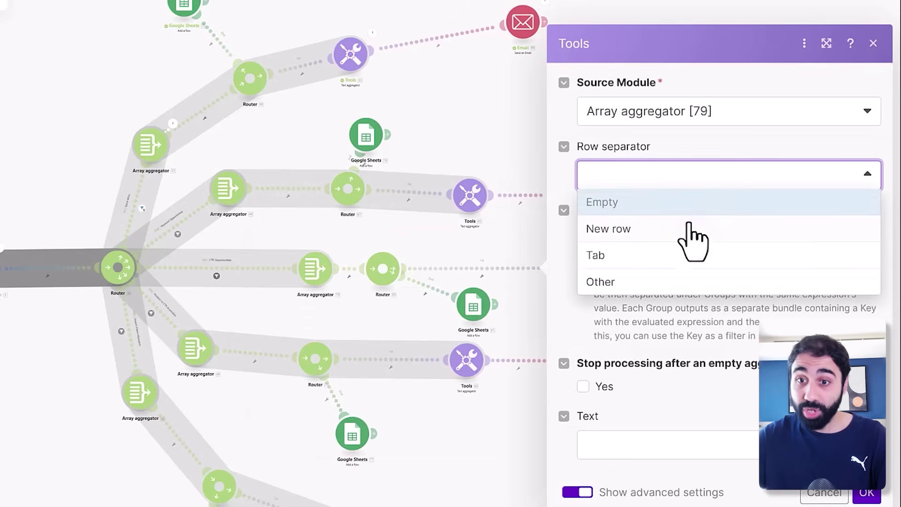
click(691, 238)
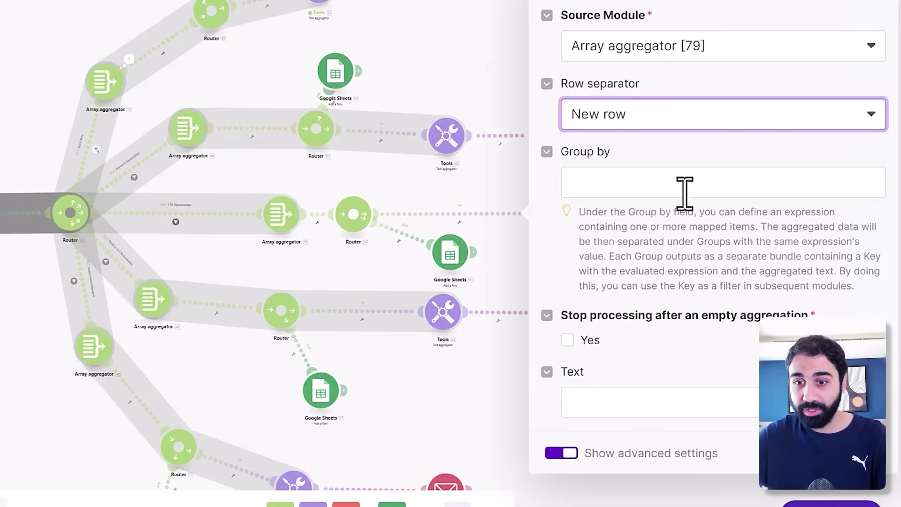
click(624, 406)
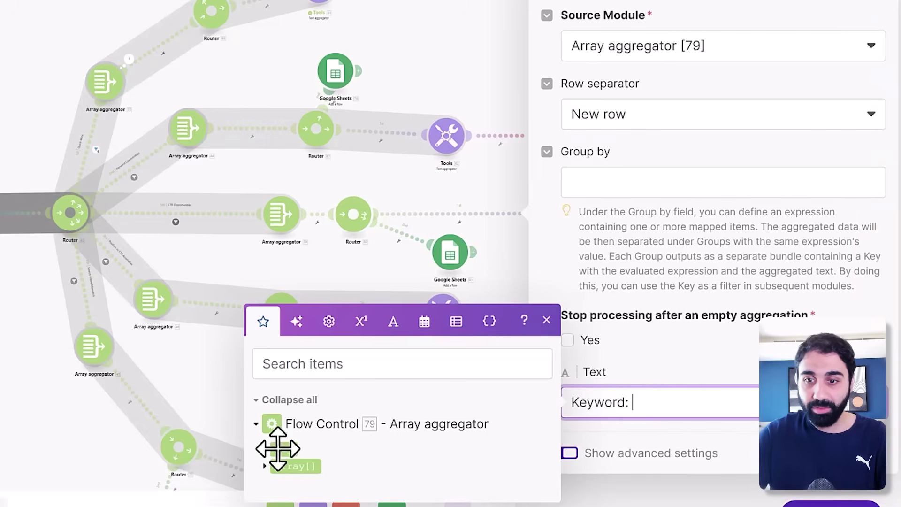
Step: Start the aggregated text with the Keyword and Clicks values on separate lines
click(277, 448)
key(Return)
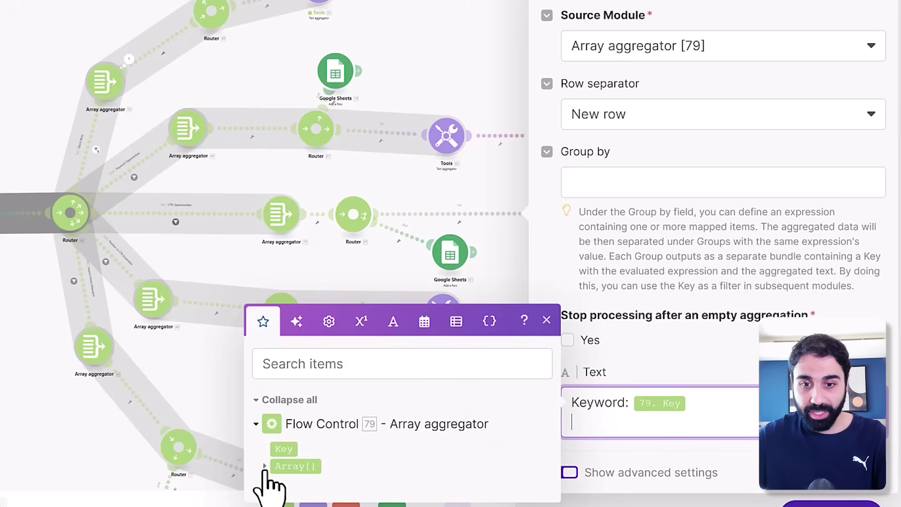
click(266, 467)
text(Cli)
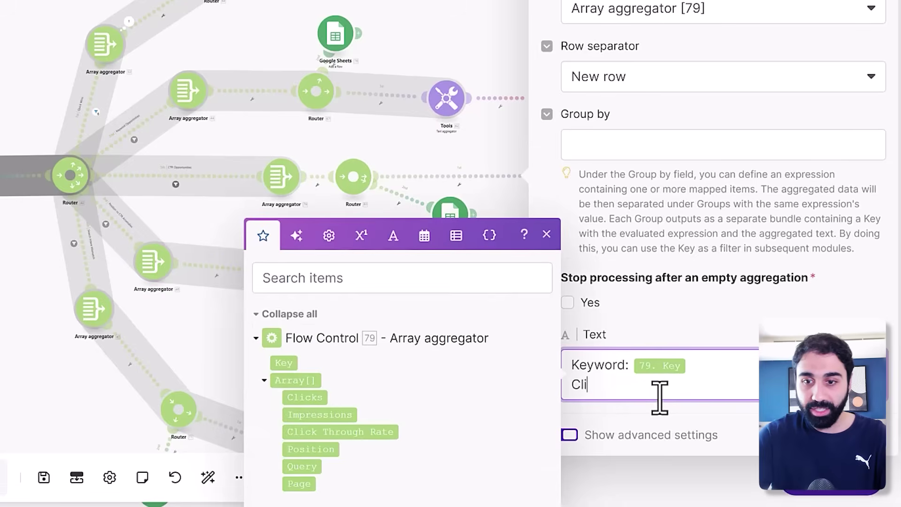
click(308, 398)
key(Return)
Step: Add Impressions, CTR, Page and Position lines to the text and confirm the aggregator
text(Impressions:)
click(297, 483)
key(Return)
text(Po)
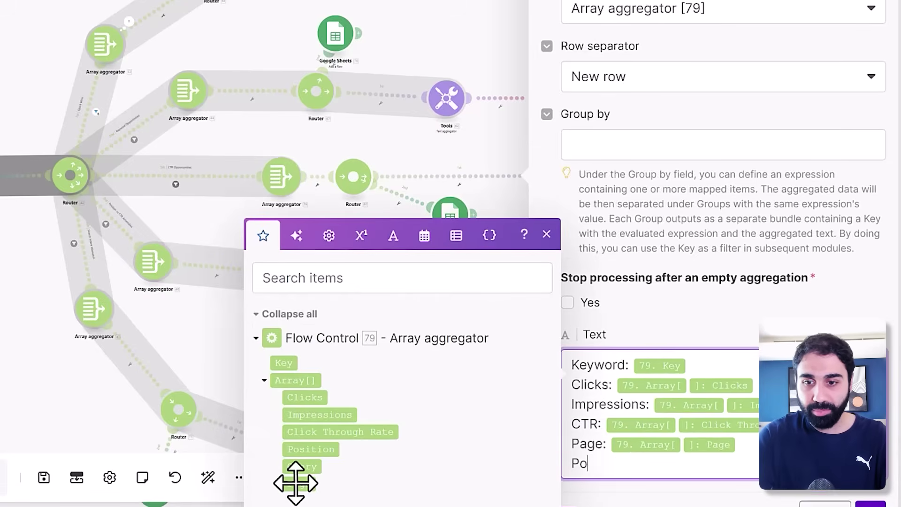
text(sition:)
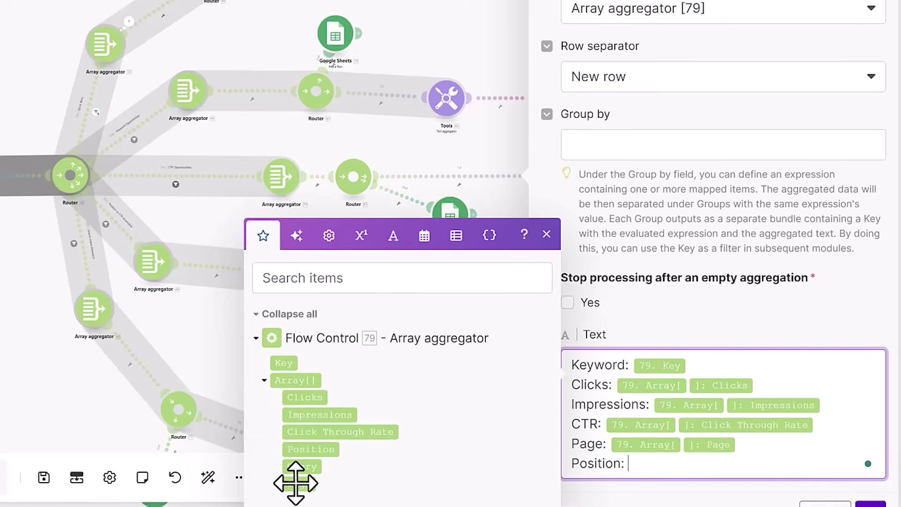
click(307, 451)
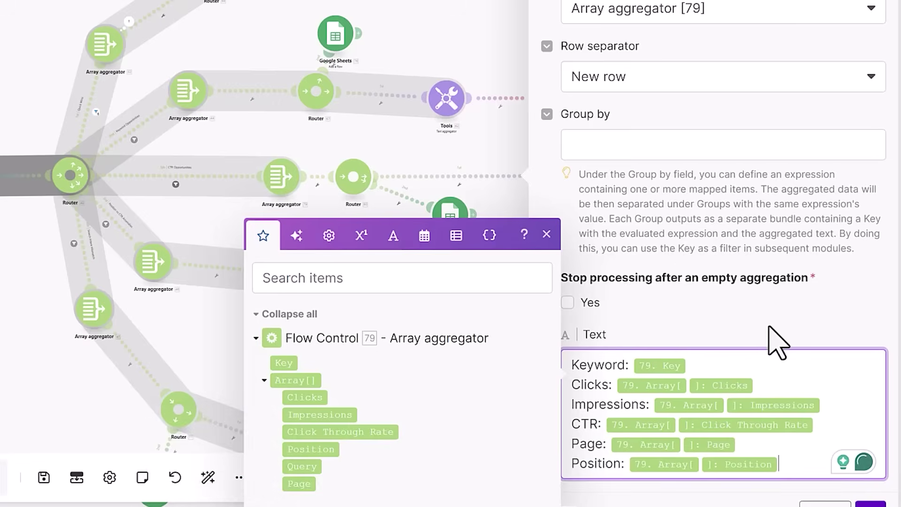
key(Return)
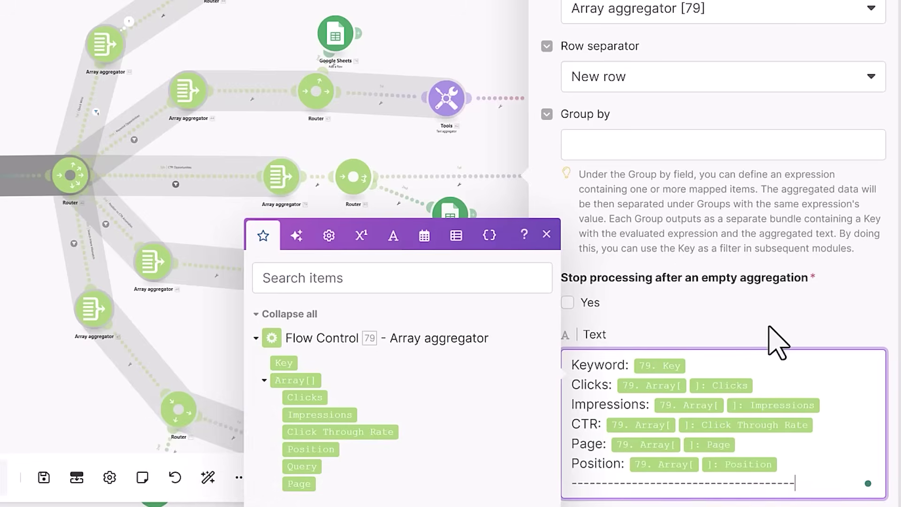
click(820, 479)
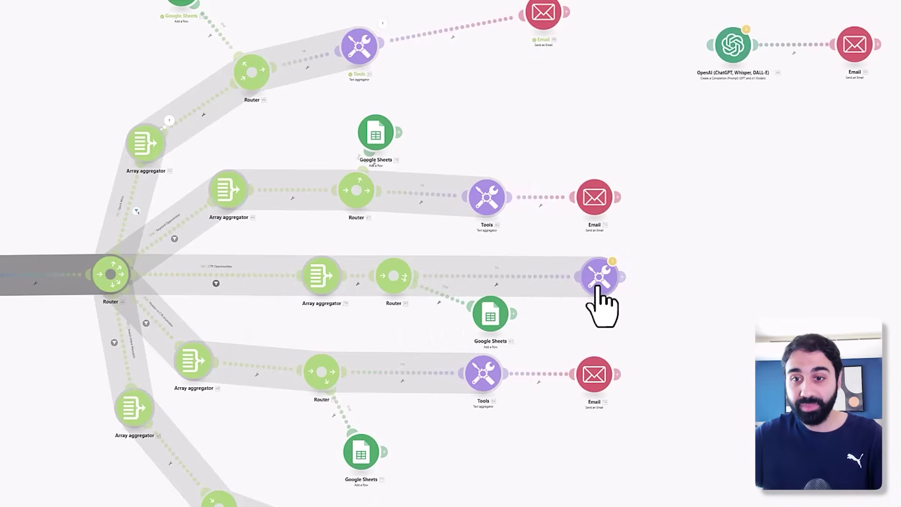
Step: Add an Email module with the recipient's address and subject 'CTR Weekly Opportinities'
click(622, 277)
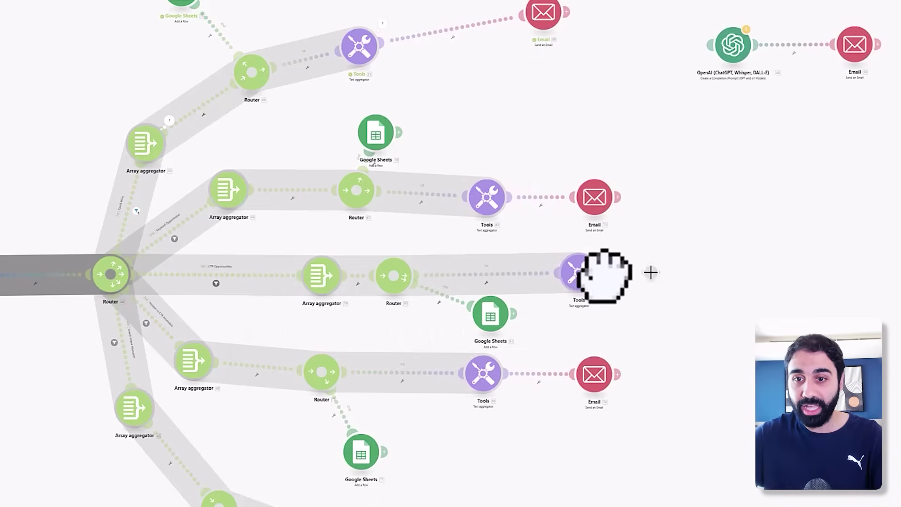
text(ema)
click(428, 90)
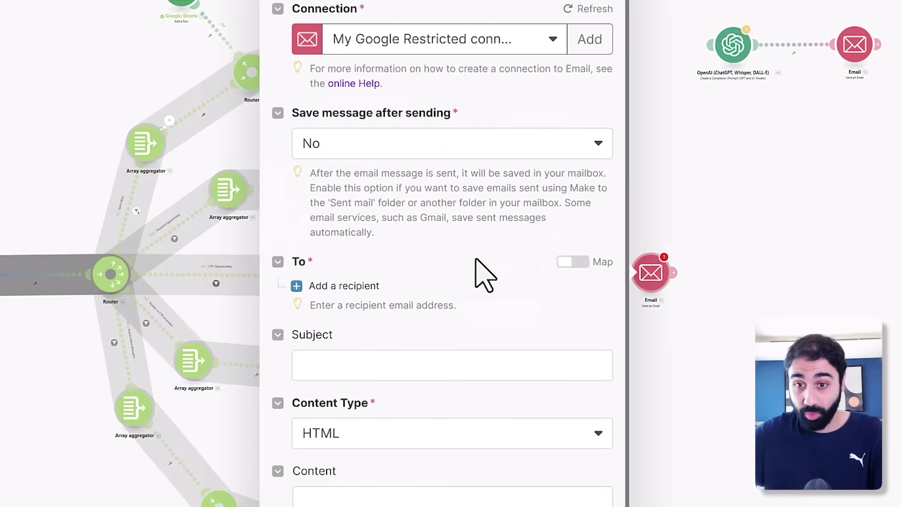
click(348, 286)
click(390, 357)
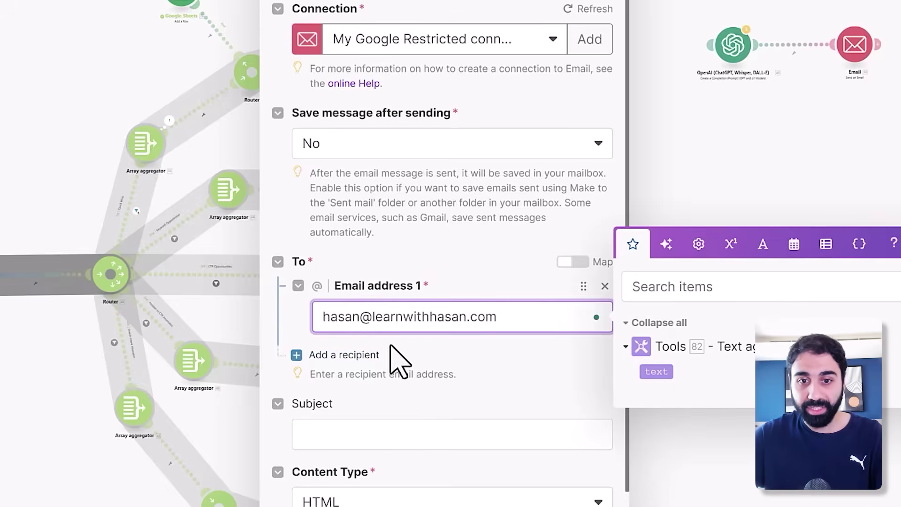
click(390, 434)
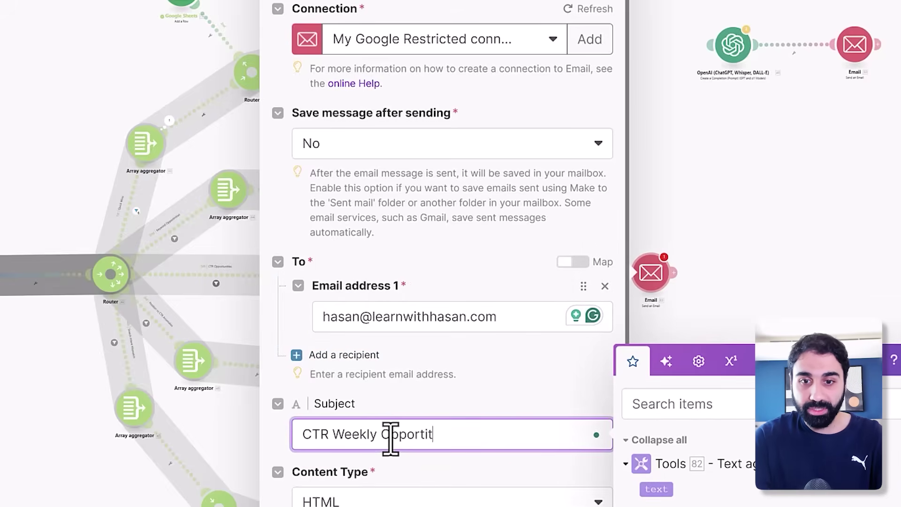
text(CTR Weekly Opportinities)
Step: Make the email plain text with the aggregated text as body, confirm, and move it right
scroll(469, 365, down, 5)
click(371, 303)
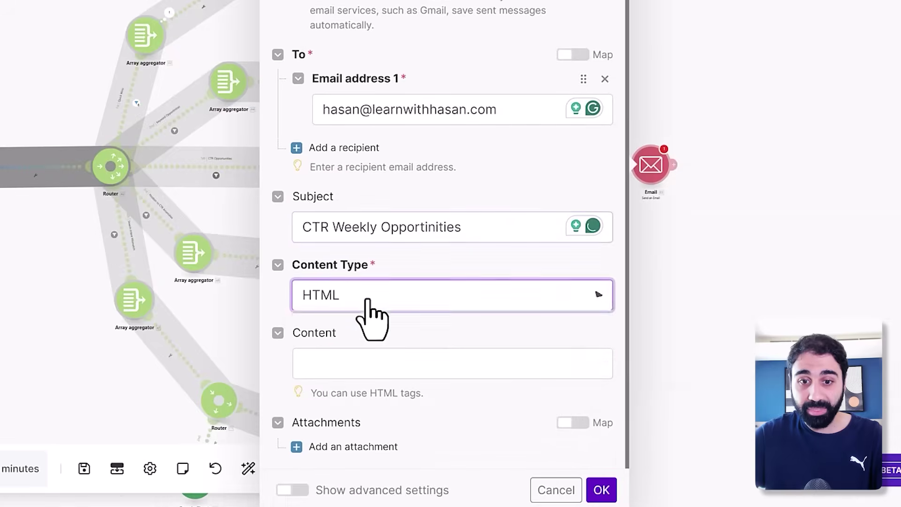
click(360, 353)
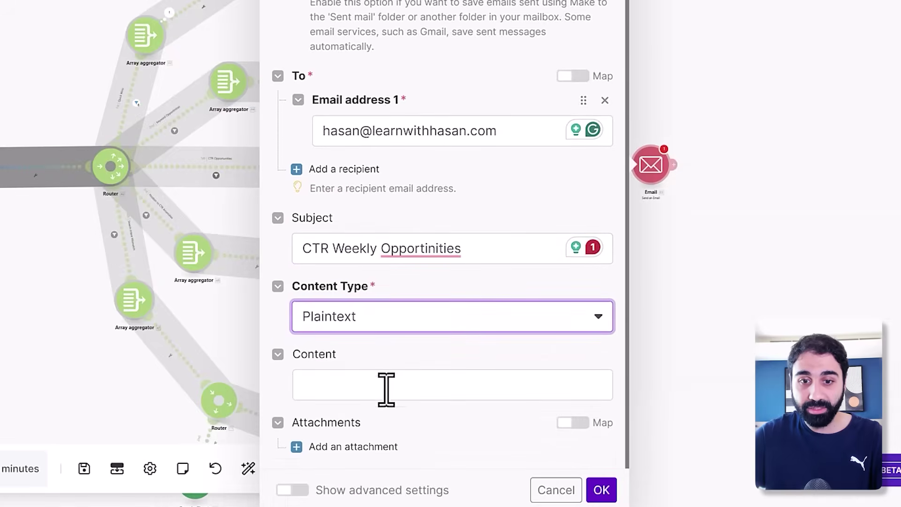
click(384, 387)
drag(629, 425, 575, 381)
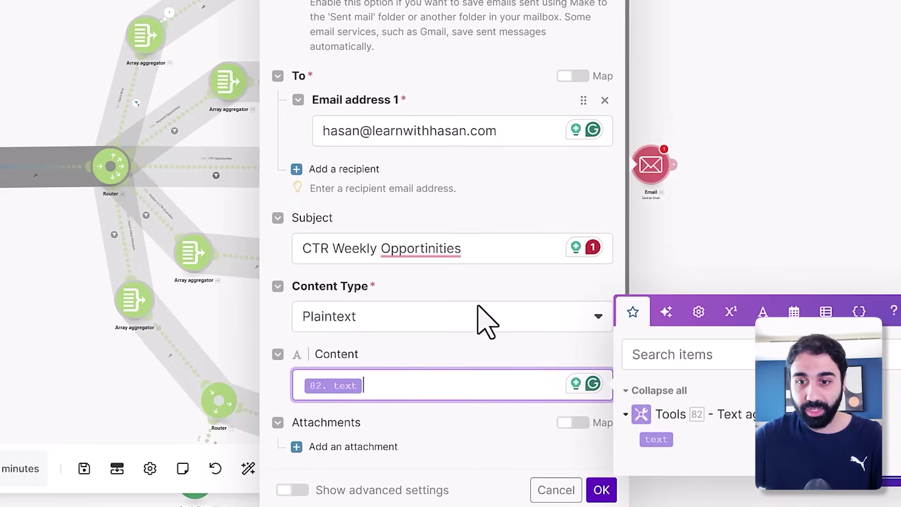
click(601, 489)
drag(656, 170, 735, 174)
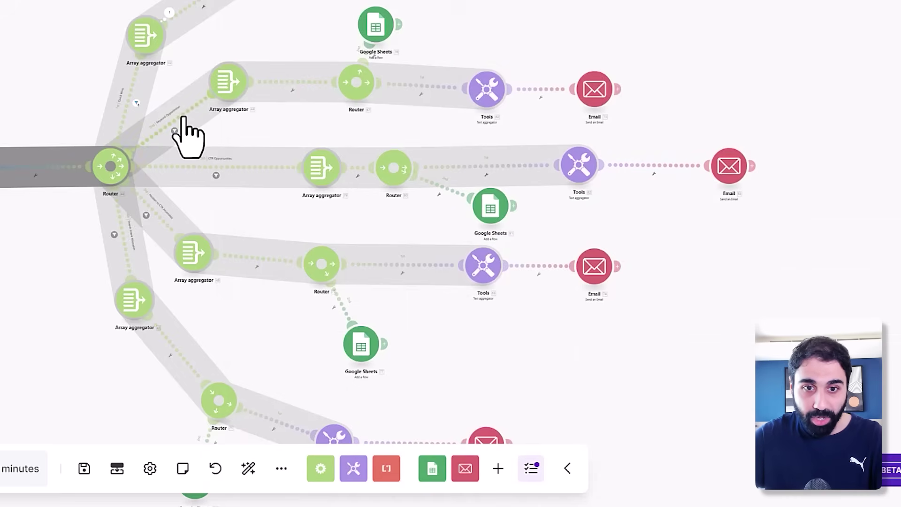
Step: Disable the upper route and the lower-left route, then run the scenario once
click(182, 120)
click(225, 185)
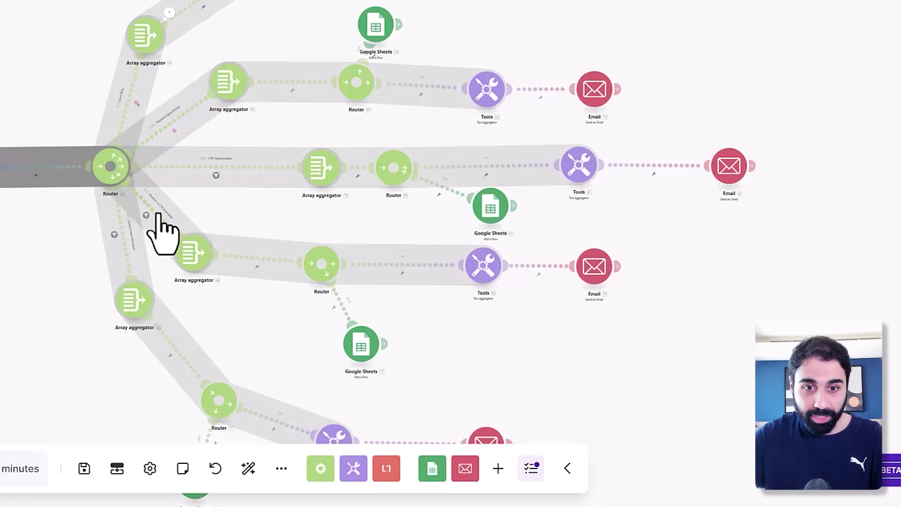
click(160, 216)
click(126, 258)
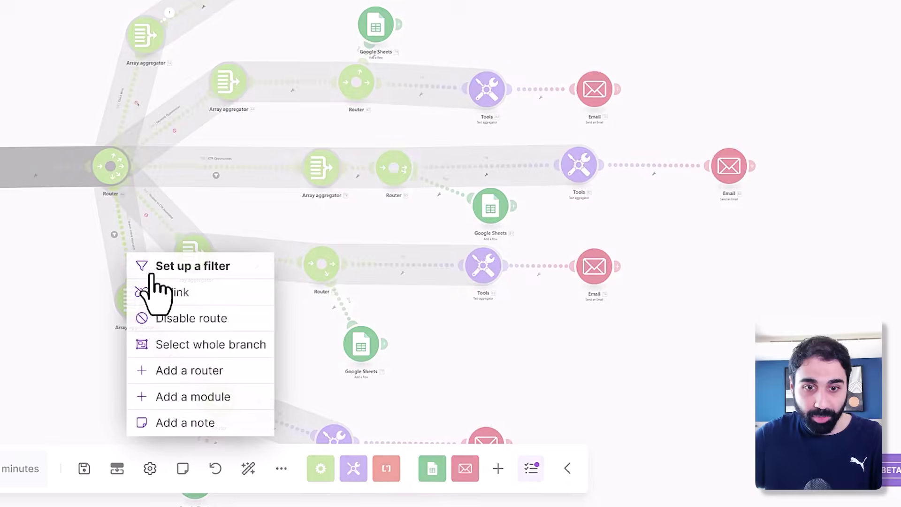
click(161, 319)
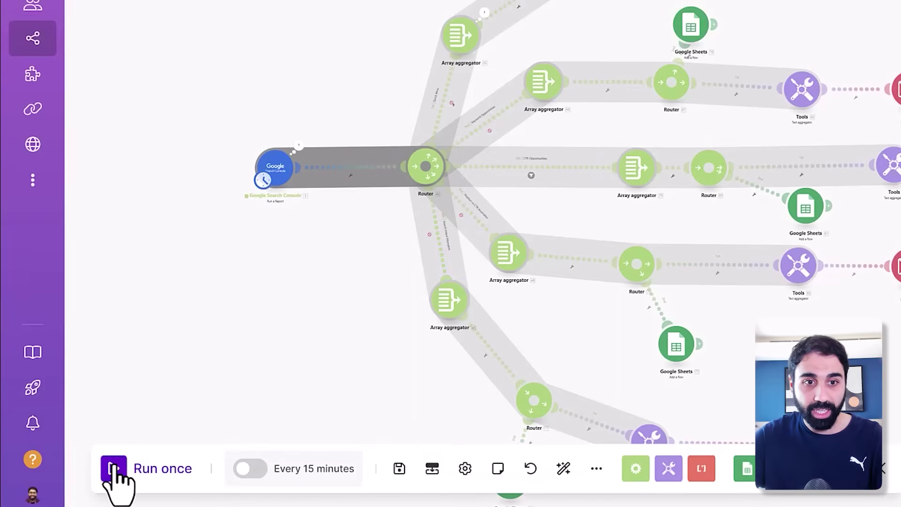
click(113, 470)
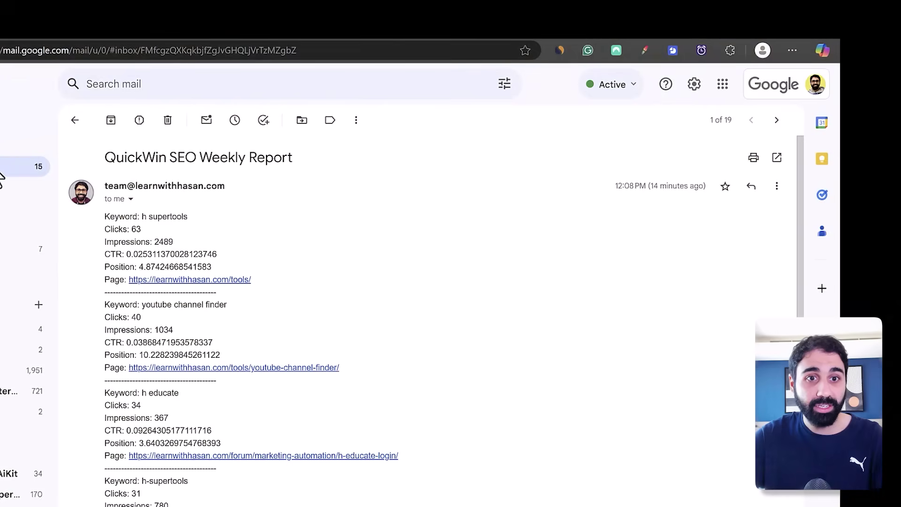
Step: Open the CTR Weekly Opportunities email in Gmail and review its keyword data
click(20, 171)
click(328, 149)
scroll(294, 285, down, 6)
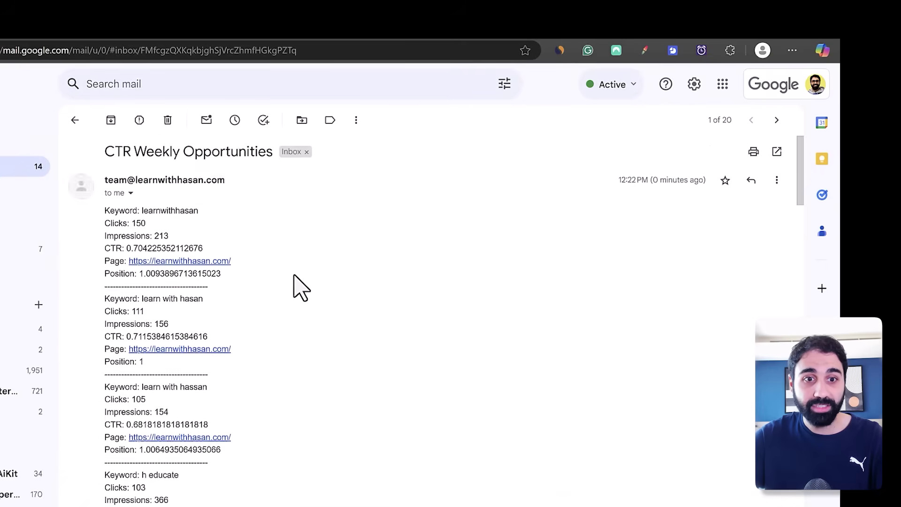
scroll(292, 318, up, 6)
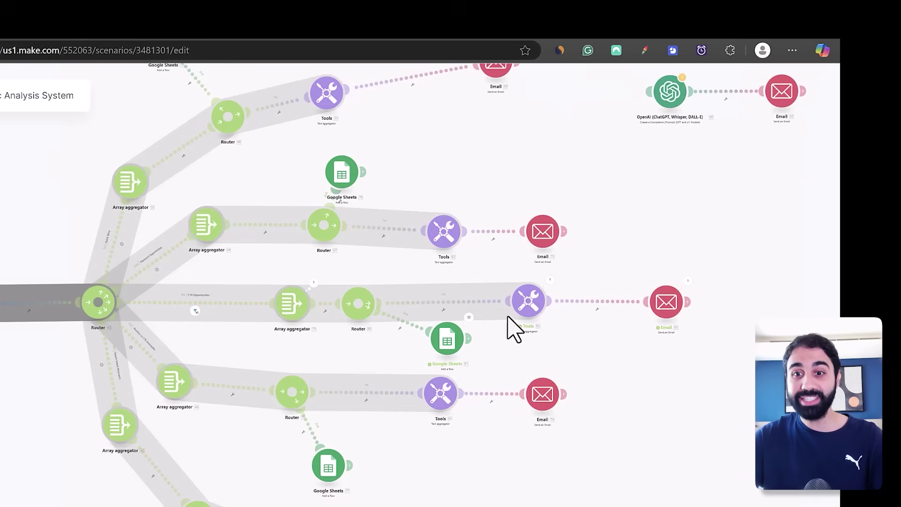
Step: Pan to the OpenAI → Email pair and drag OpenAI beside the first Email module
scroll(640, 402, up, 2)
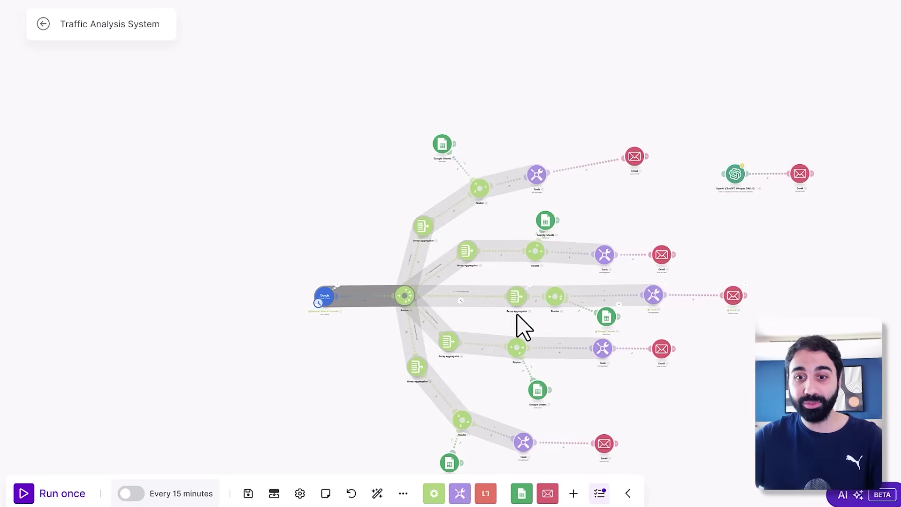
scroll(624, 324, down, 1)
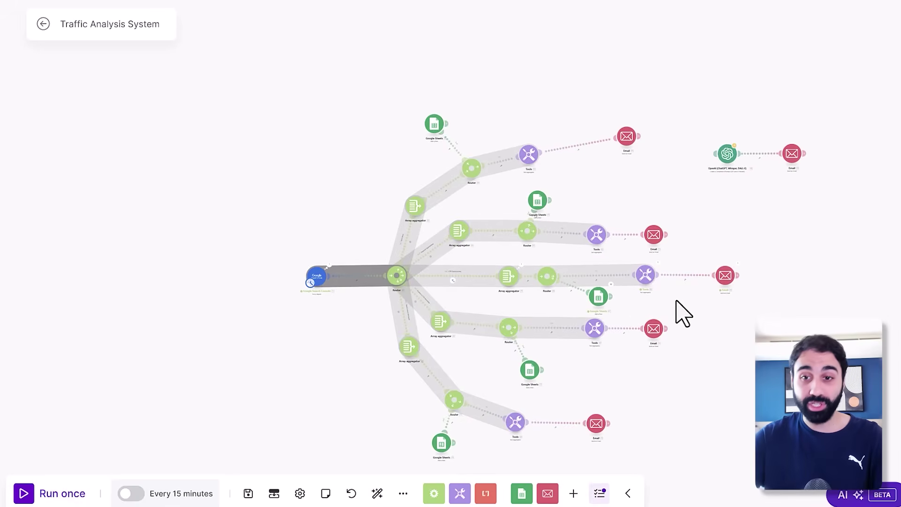
drag(677, 301, 568, 288)
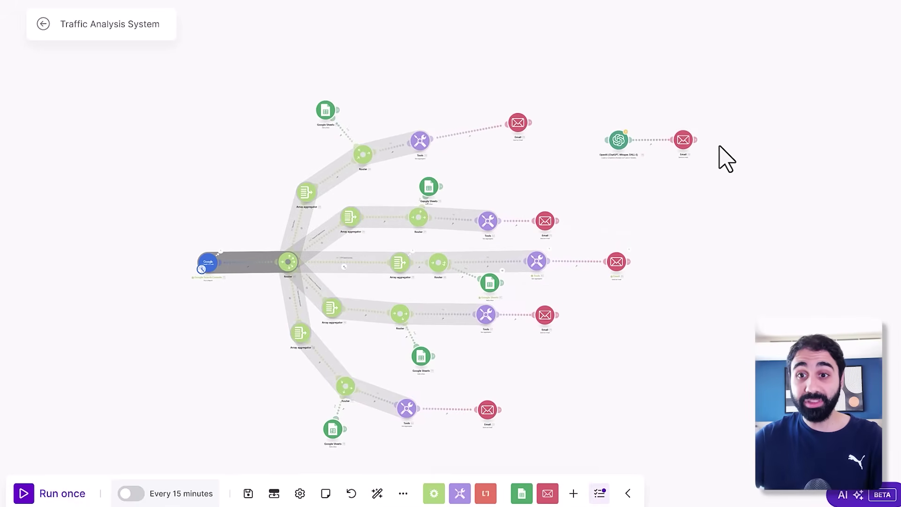
scroll(686, 161, up, 5)
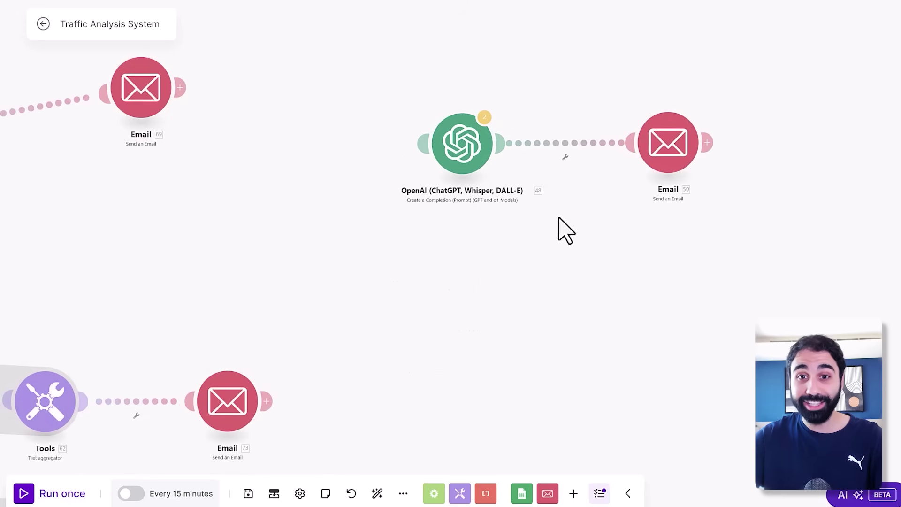
scroll(565, 275, down, 1)
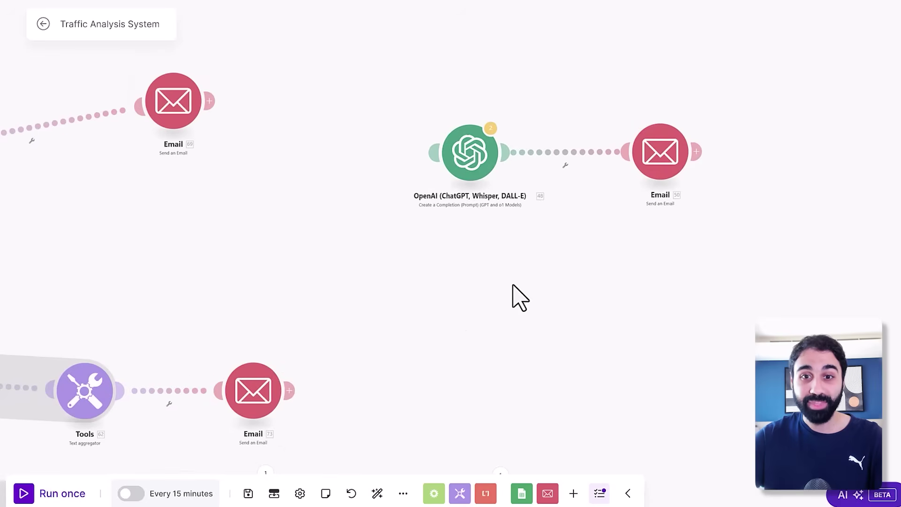
scroll(624, 312, left, 5)
scroll(638, 301, left, 5)
scroll(644, 306, down, 2)
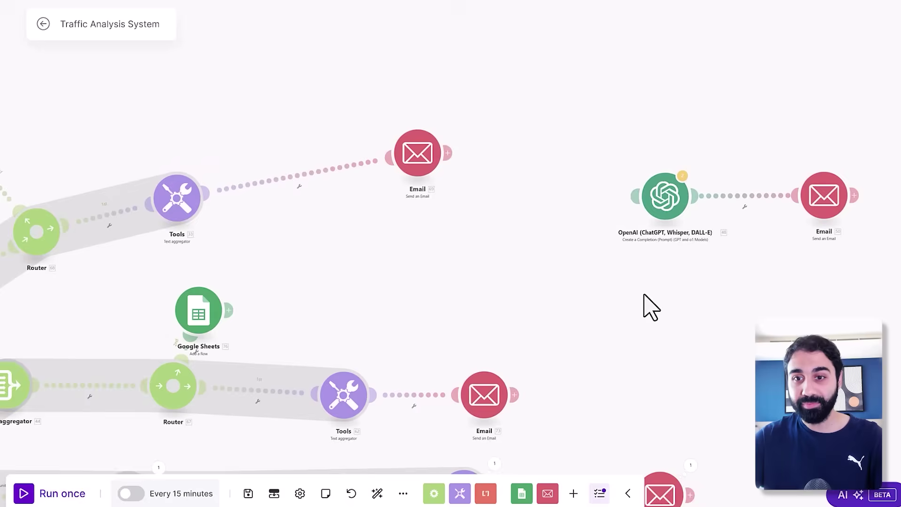
scroll(700, 263, up, 3)
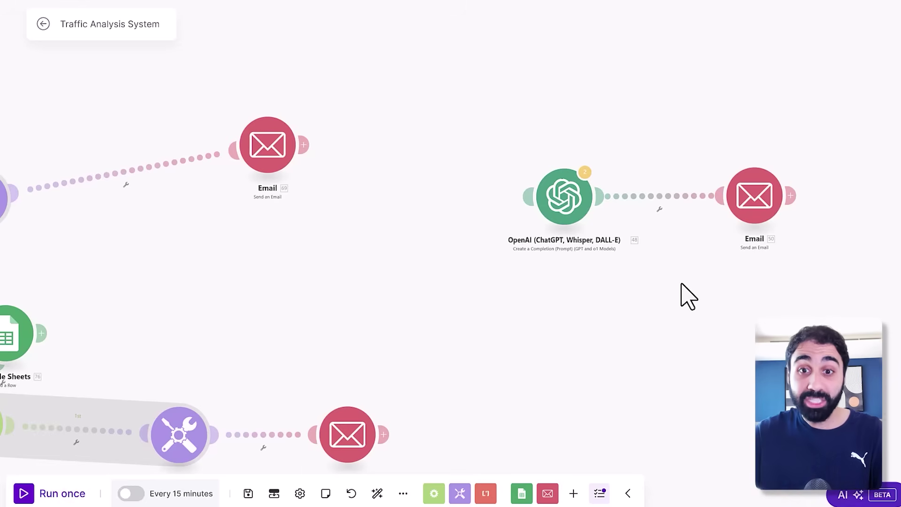
drag(569, 200, 539, 144)
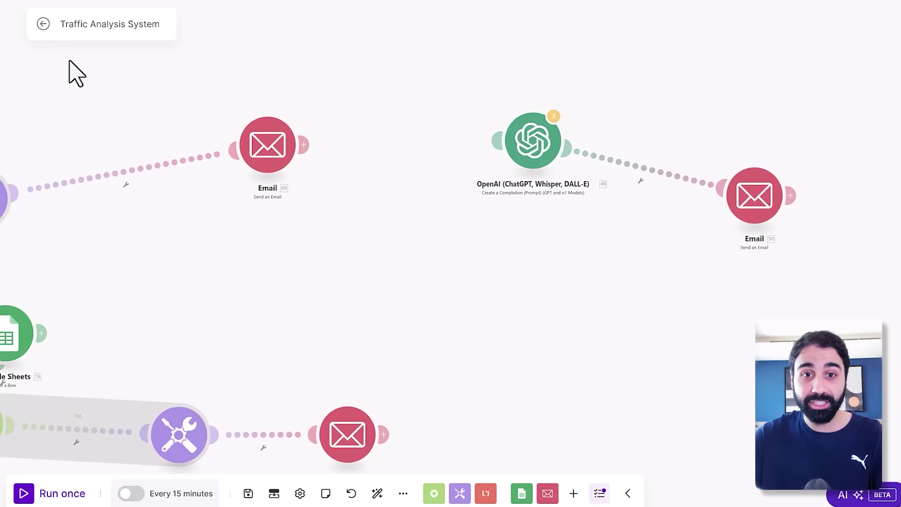
drag(531, 152, 383, 162)
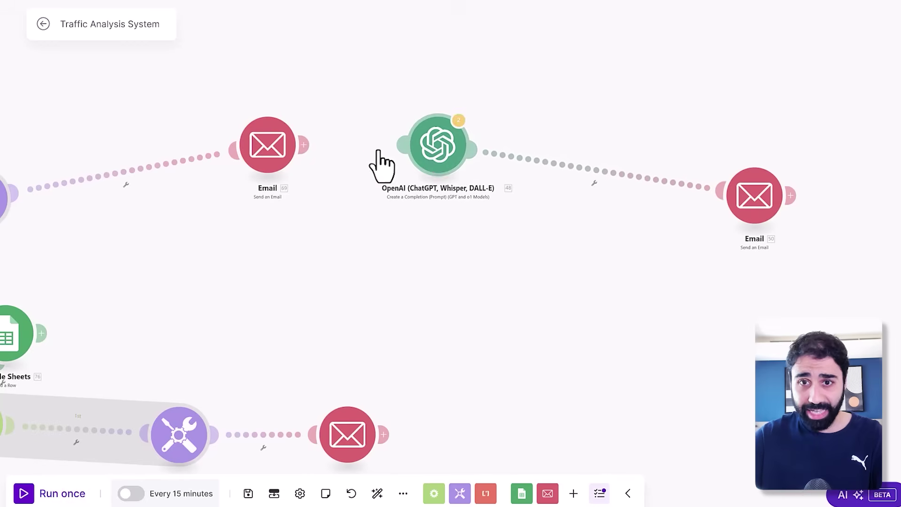
Step: Check the OpenAI prompt still maps Text aggregator [33] text, then pull the last Email module closer
click(383, 162)
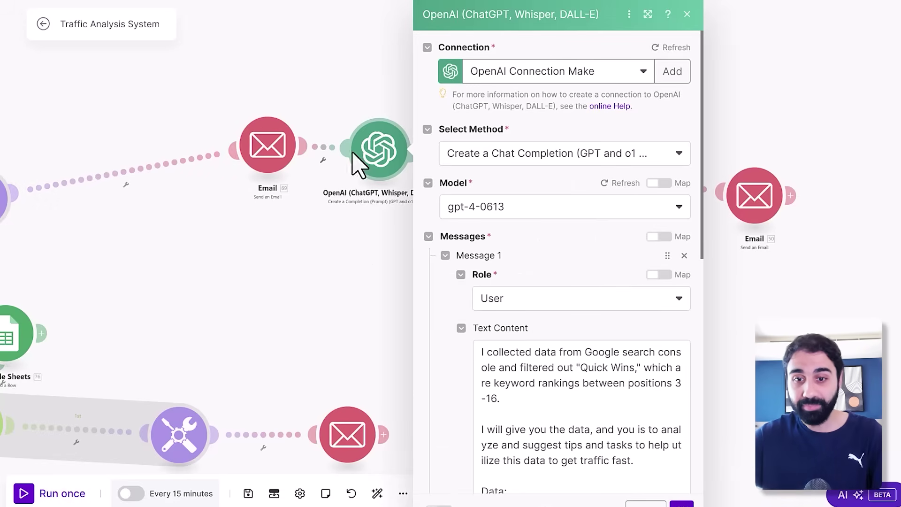
scroll(604, 288, down, 4)
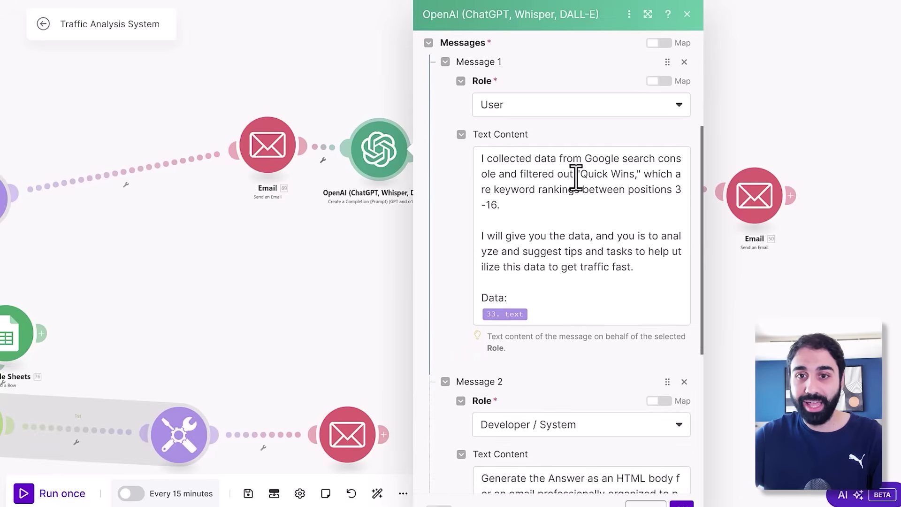
drag(577, 175, 642, 173)
click(617, 217)
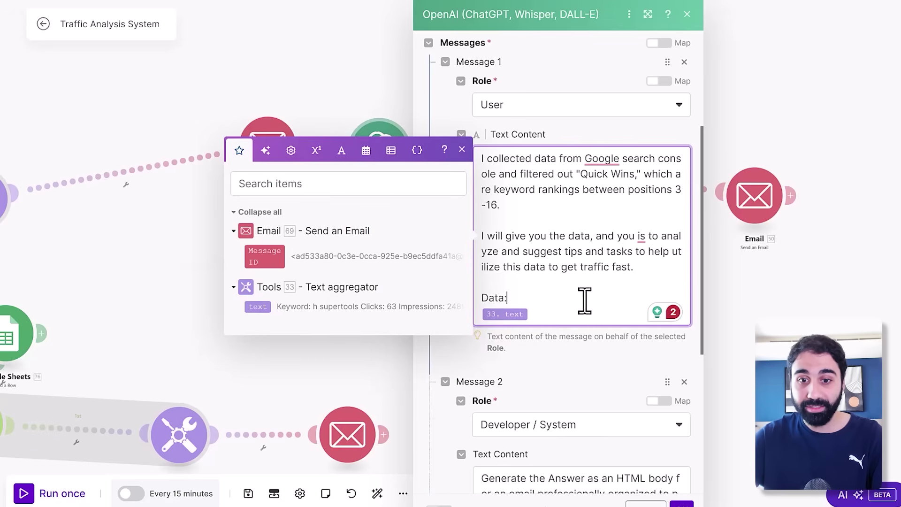
scroll(613, 368, down, 5)
scroll(610, 366, down, 1)
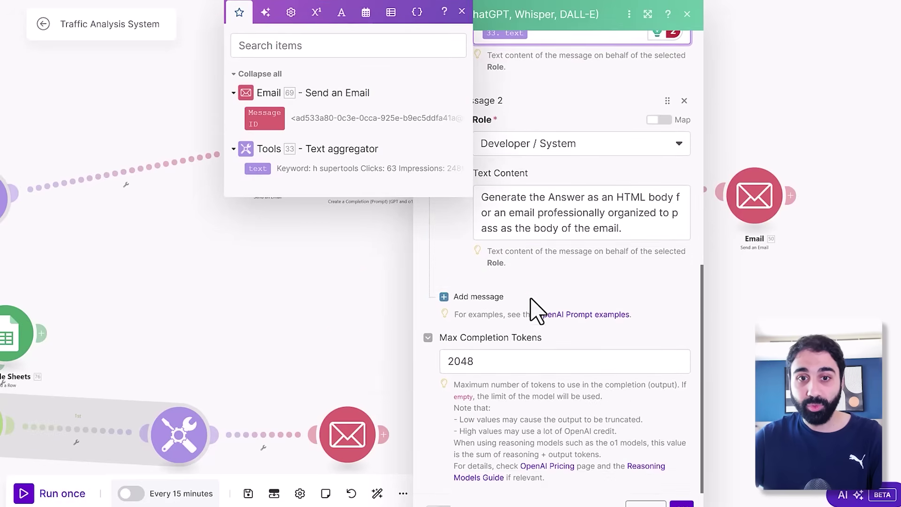
click(429, 164)
drag(667, 152, 597, 165)
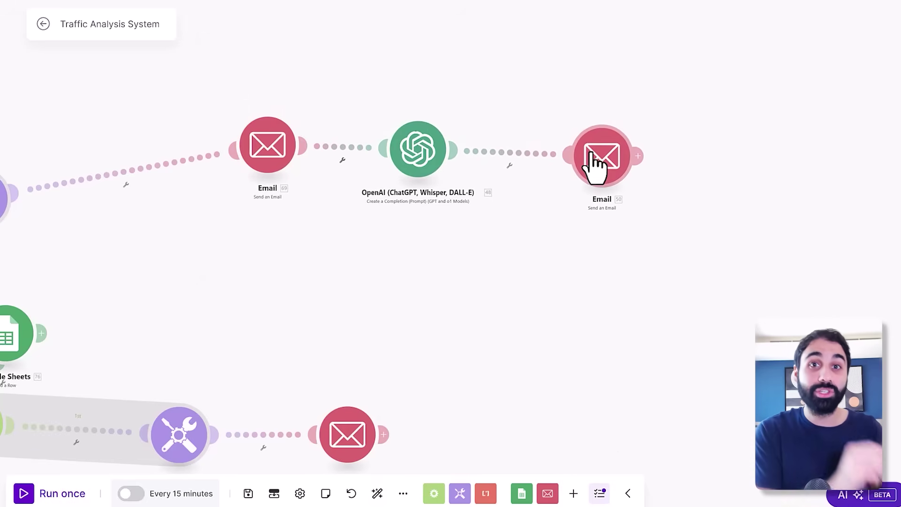
Step: Move OpenAI up-right, unlink it from the first Email module, and zoom out to the whole scenario
drag(422, 141, 499, 50)
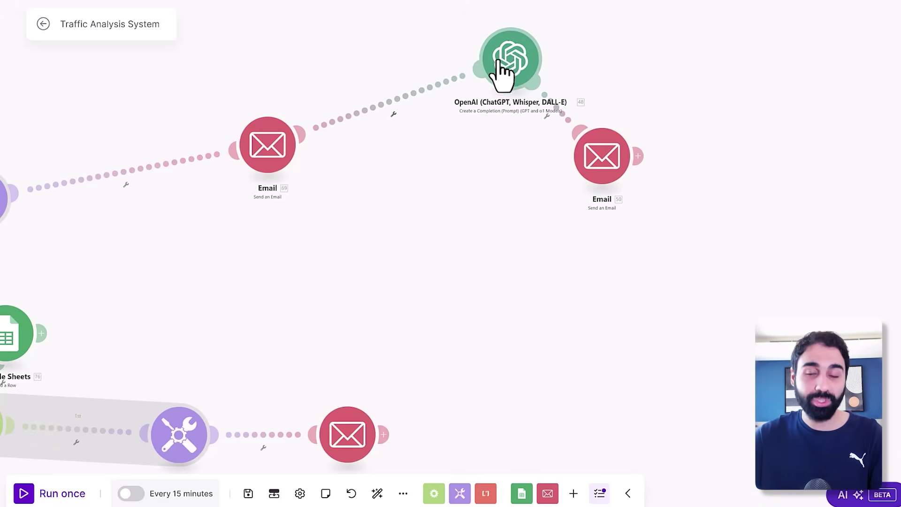
click(429, 110)
click(451, 125)
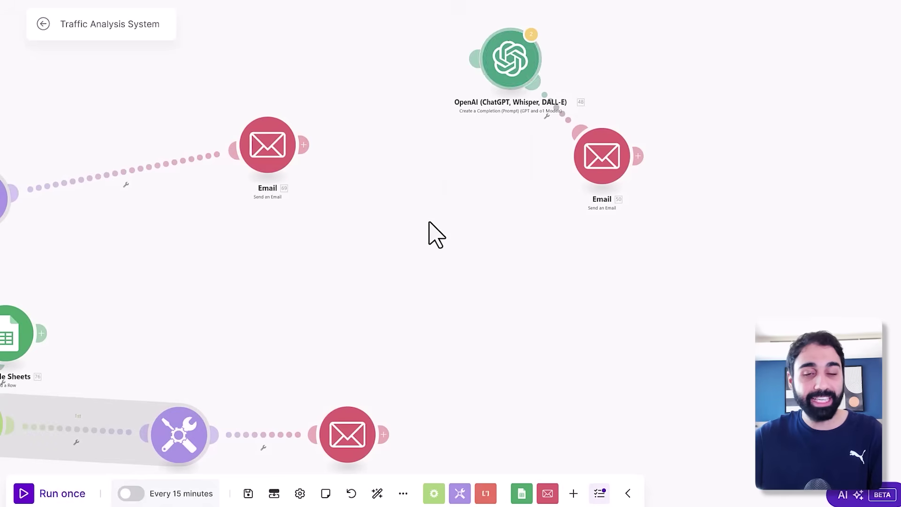
scroll(432, 242, down, 2)
scroll(519, 260, down, 4)
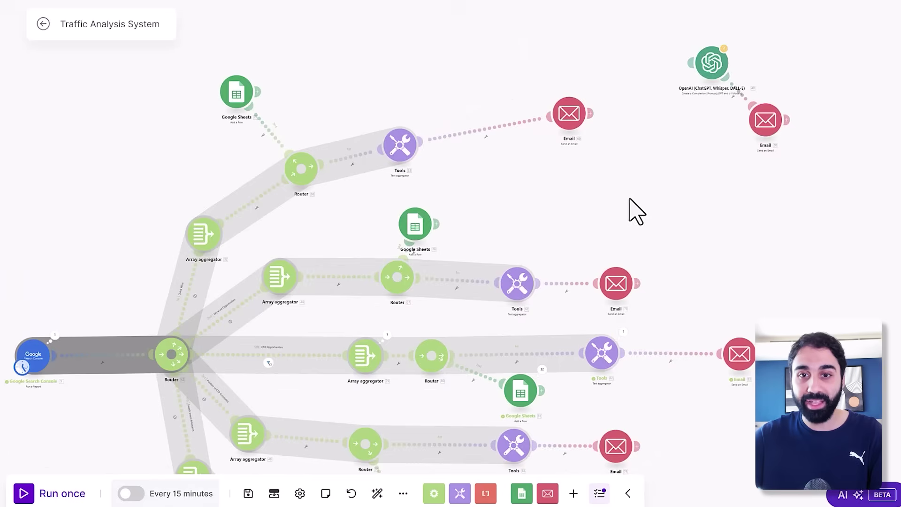
drag(630, 197, 637, 140)
scroll(625, 176, down, 2)
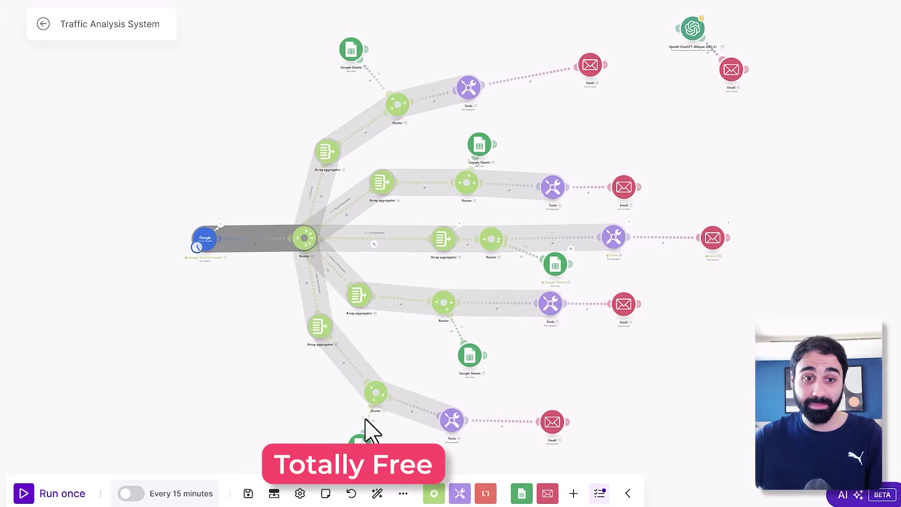
scroll(209, 381, right, 2)
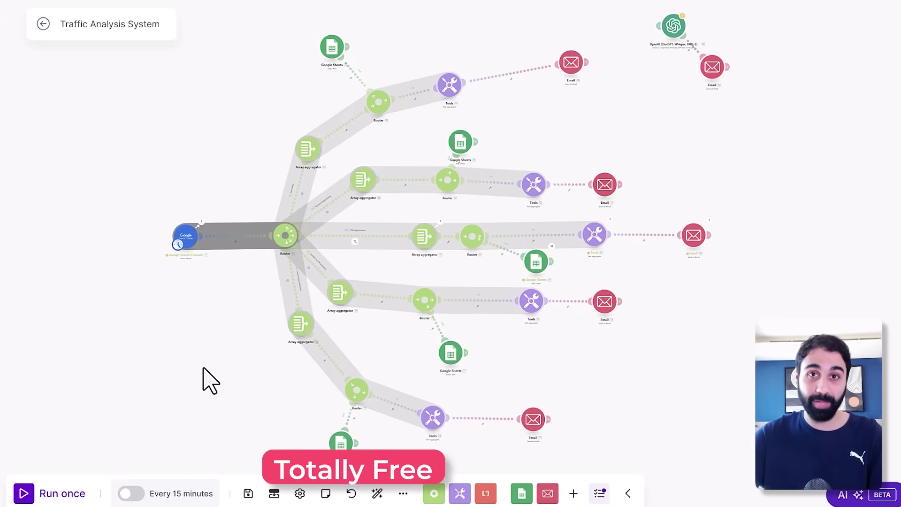